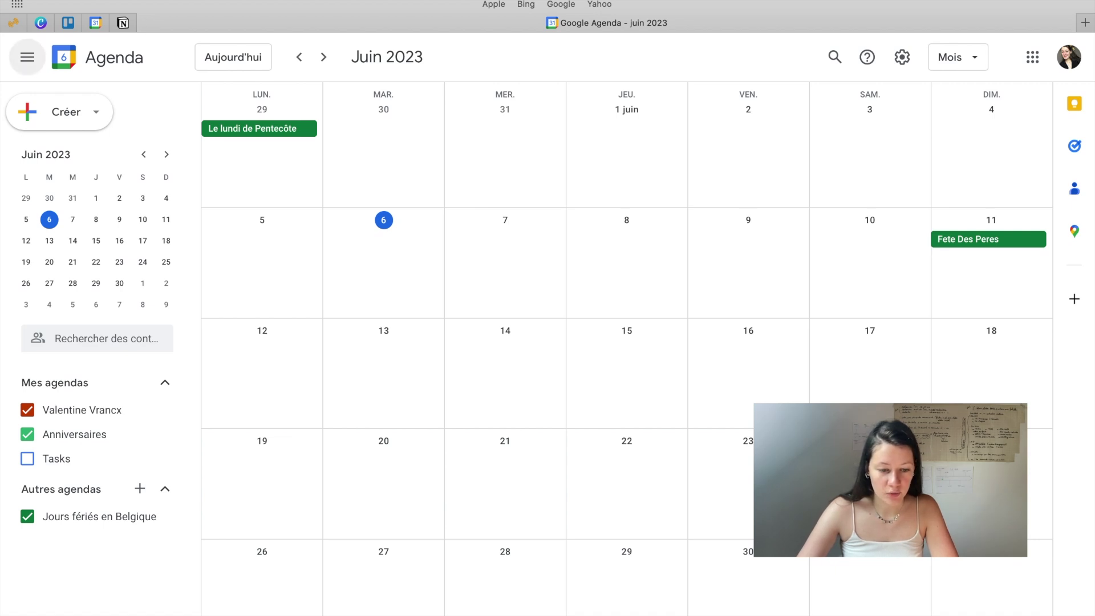
# - Collapse and expand the main side panel twice
pyautogui.click(27, 57)
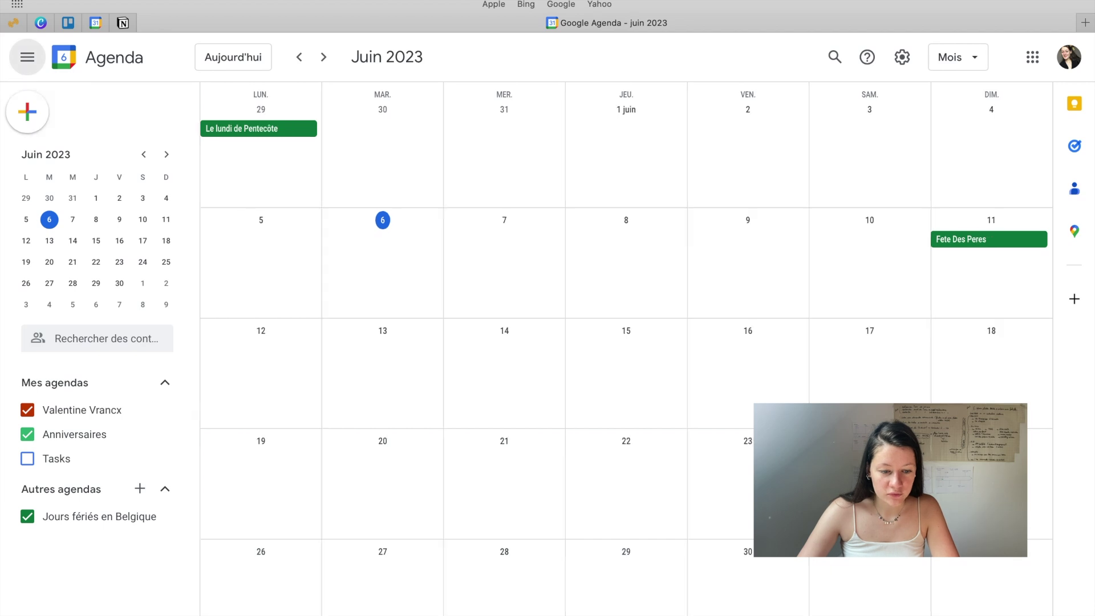
pyautogui.click(27, 57)
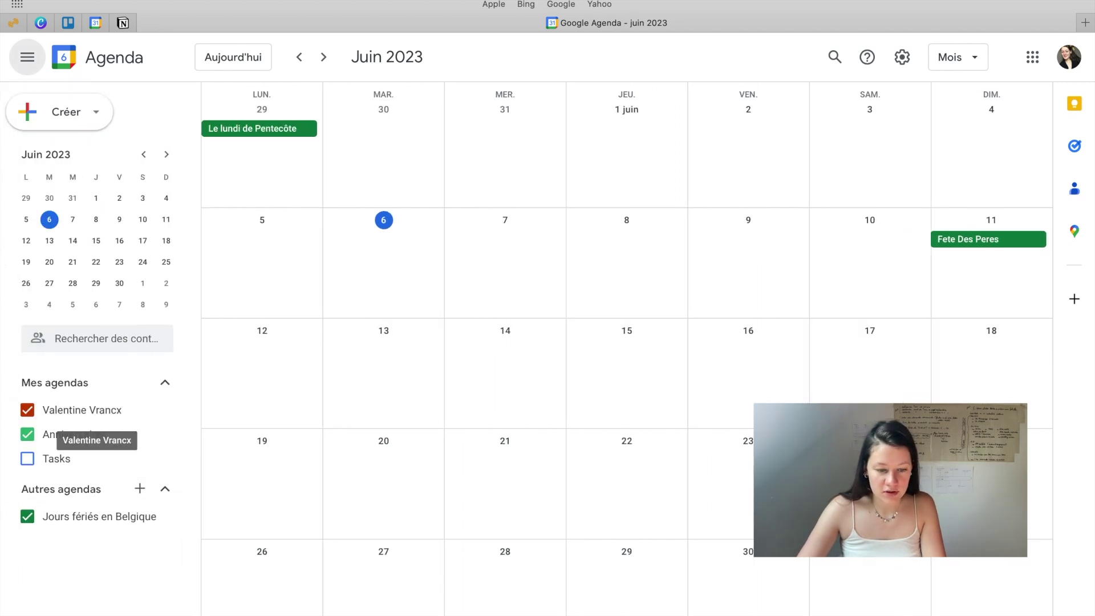
pyautogui.click(27, 57)
pyautogui.click(27, 57)
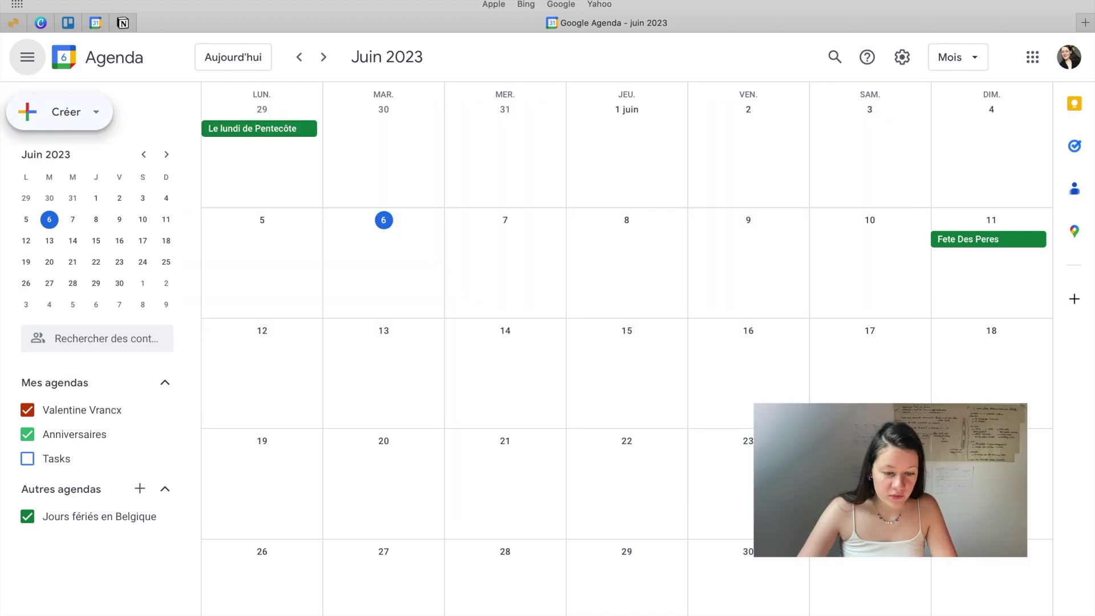
# - View the available creation types and browse the mini calendar one month forward and back
pyautogui.click(63, 112)
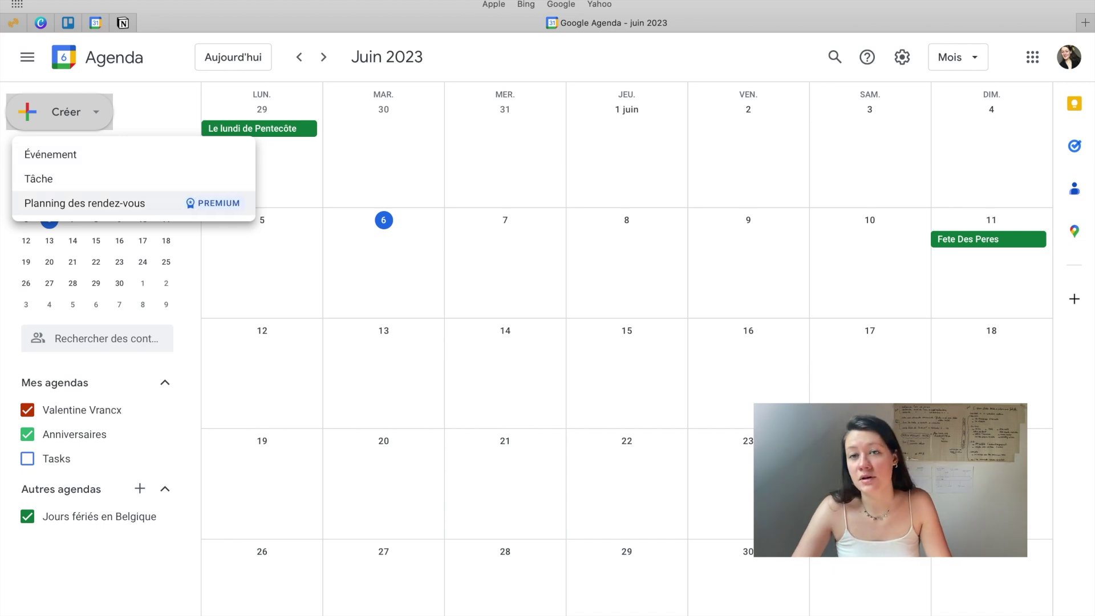
pyautogui.press('Escape')
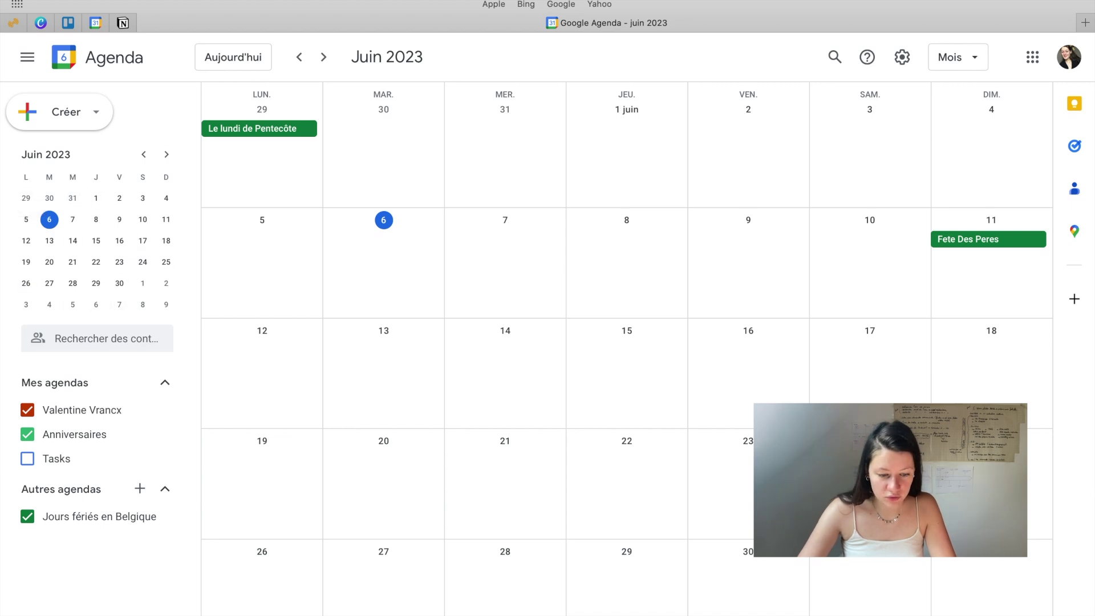
pyautogui.click(166, 154)
pyautogui.click(144, 154)
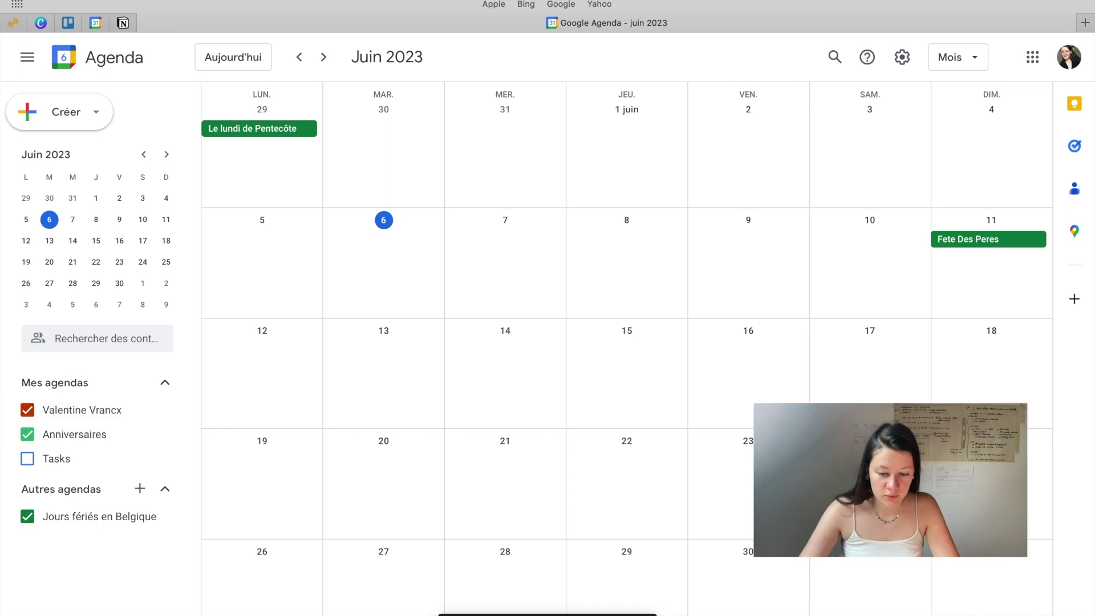
# - Create and save an all-day event titled "Tournage" on 6 June 2023
pyautogui.write('c')
pyautogui.write('T')
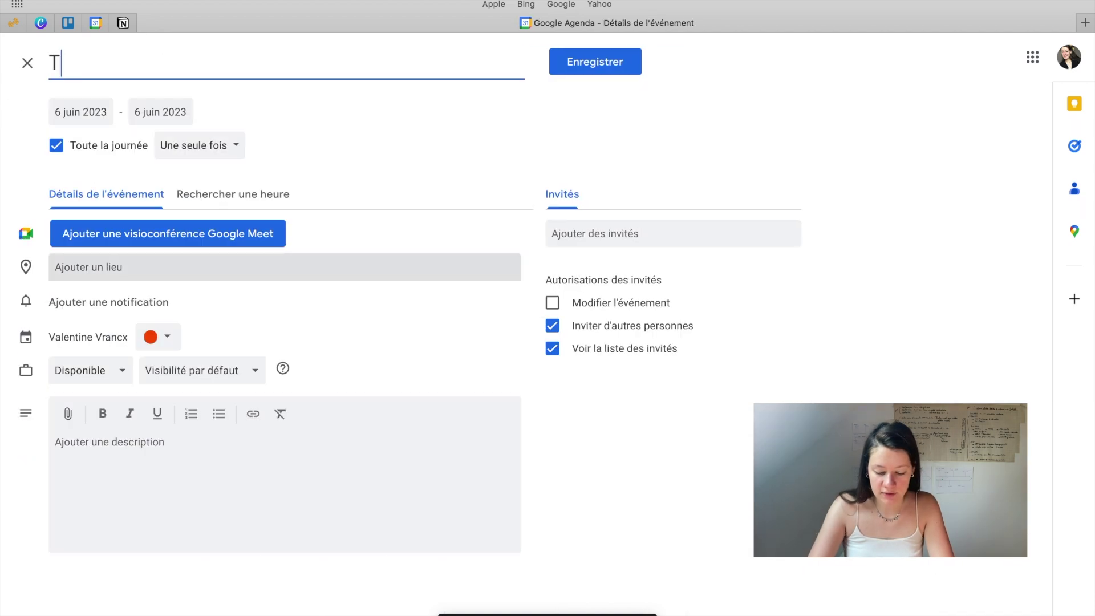
pyautogui.write('ournage o')
pyautogui.press('BackSpace')
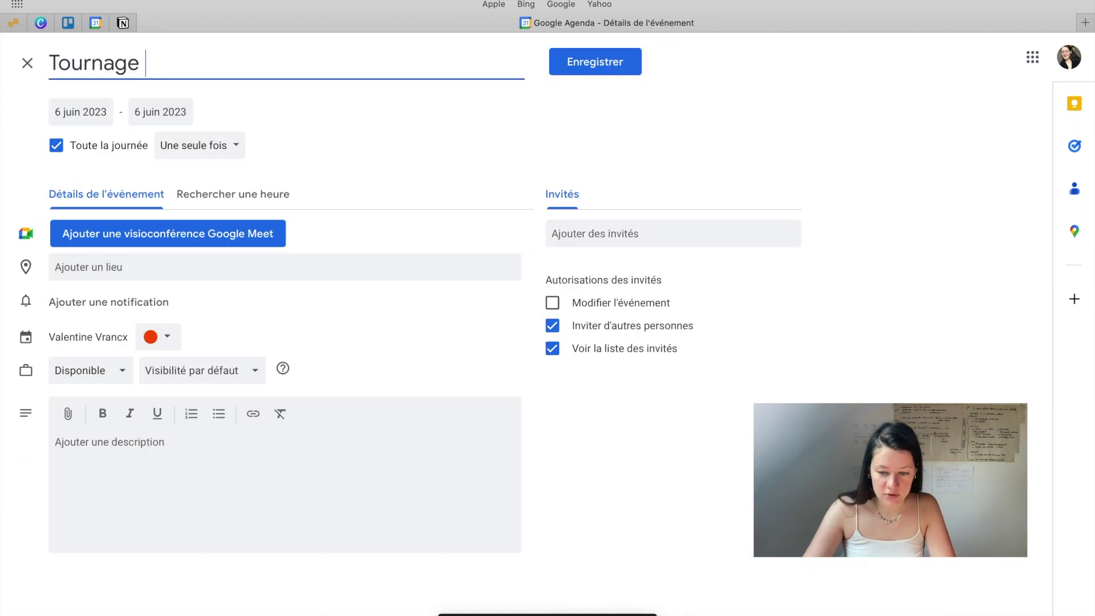
pyautogui.press('Return')
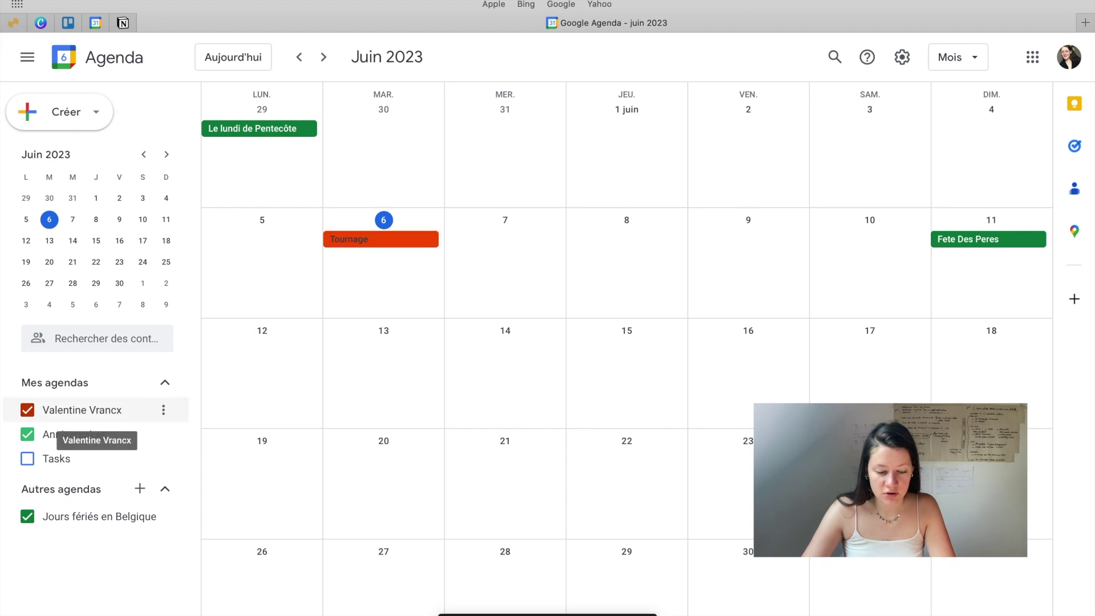
# - Hide and show the personal calendar, and delete the "Tournage" event on 6 June
pyautogui.click(26, 409)
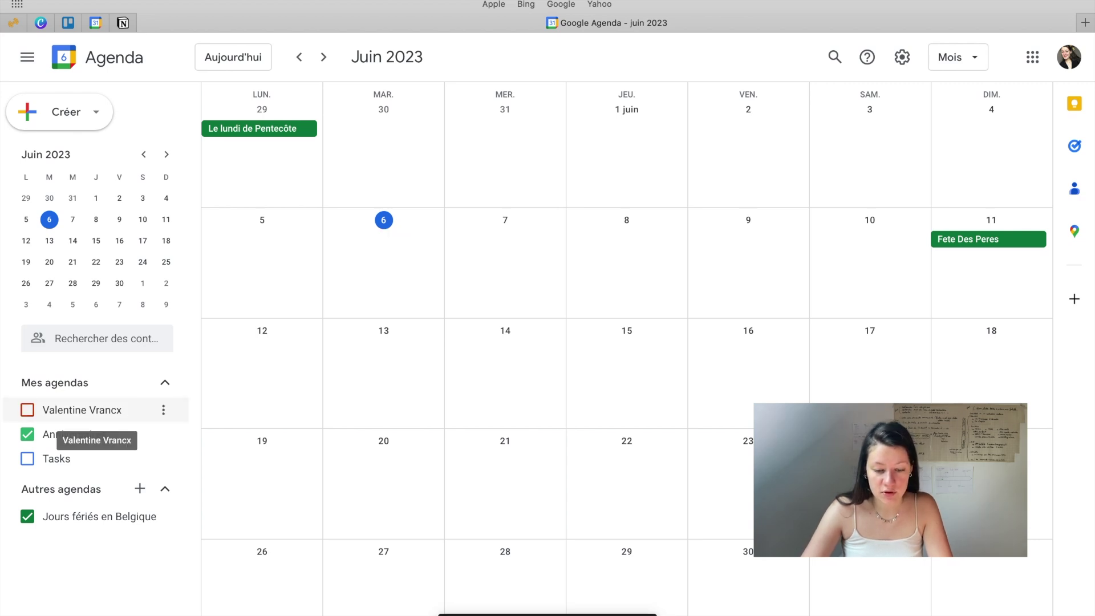
pyautogui.click(27, 410)
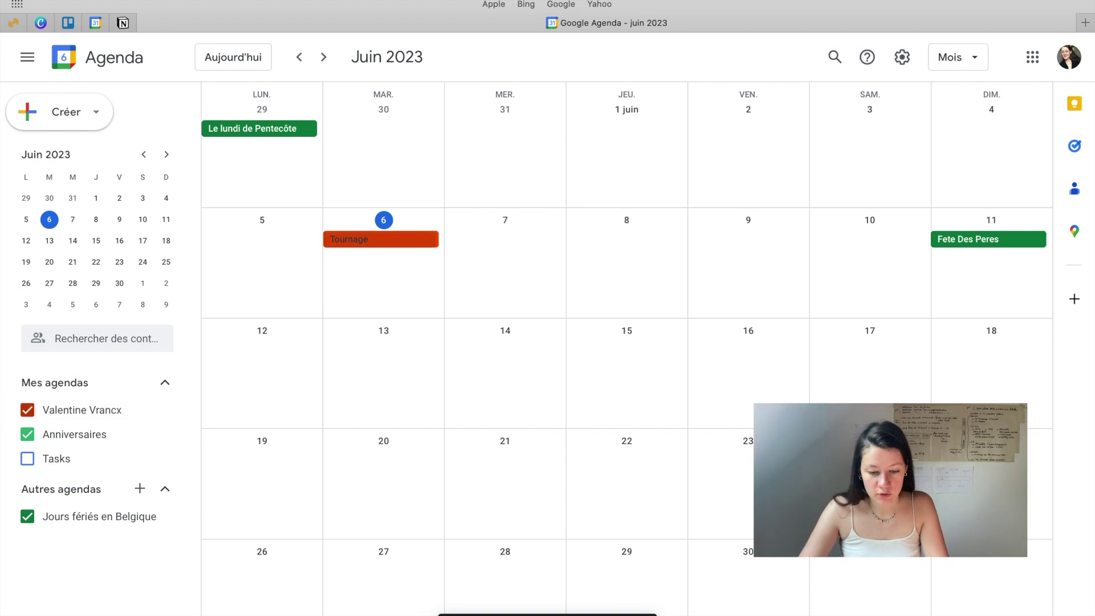
pyautogui.click(381, 239)
pyautogui.click(668, 249)
# - Hide the "Jours fériés en Belgique" calendar and show it again
pyautogui.click(26, 434)
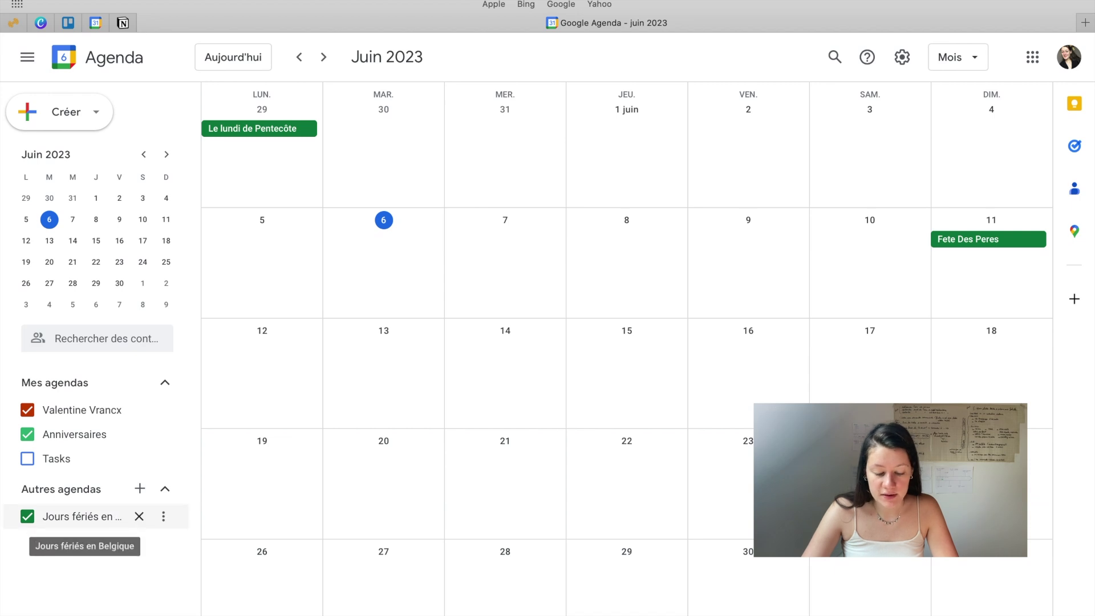
pyautogui.click(28, 516)
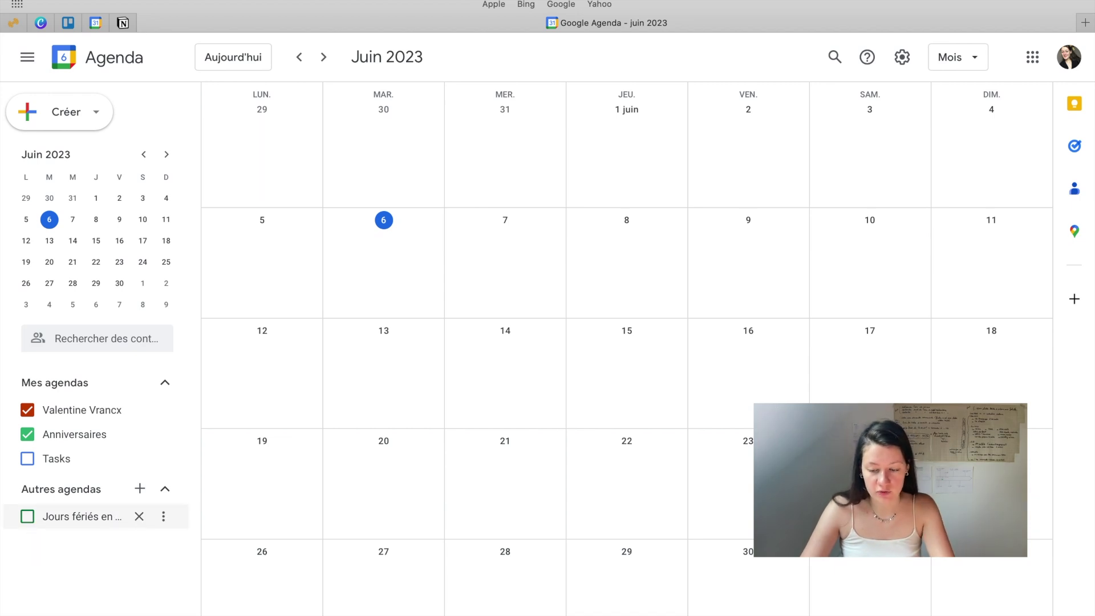
pyautogui.click(27, 516)
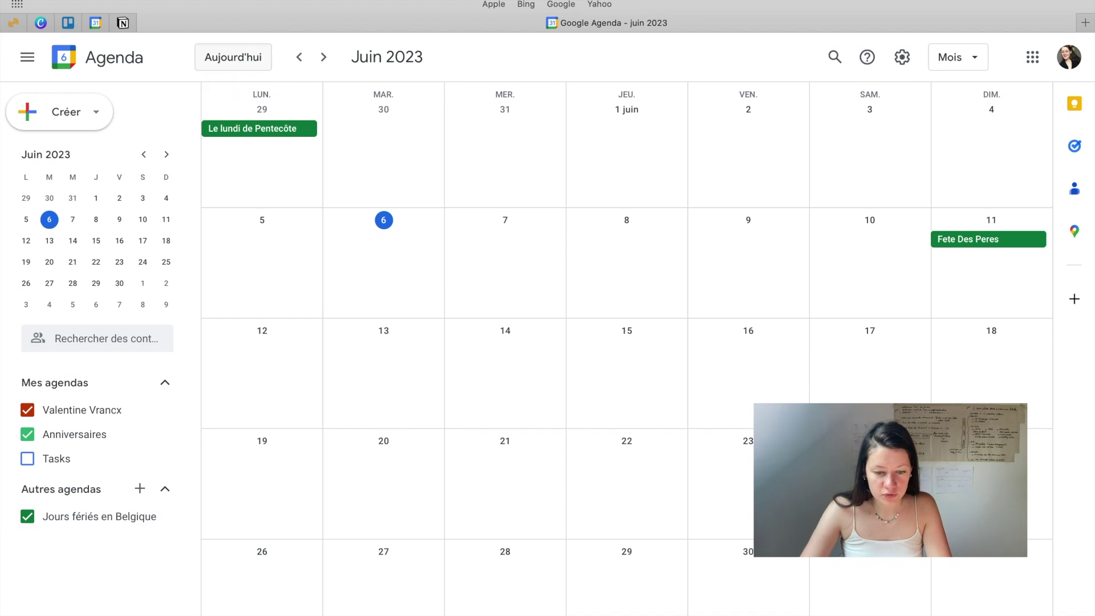
# - Browse the monthly view forward to August 2023 and back to April, returning to June 2023
pyautogui.click(324, 57)
pyautogui.click(323, 57)
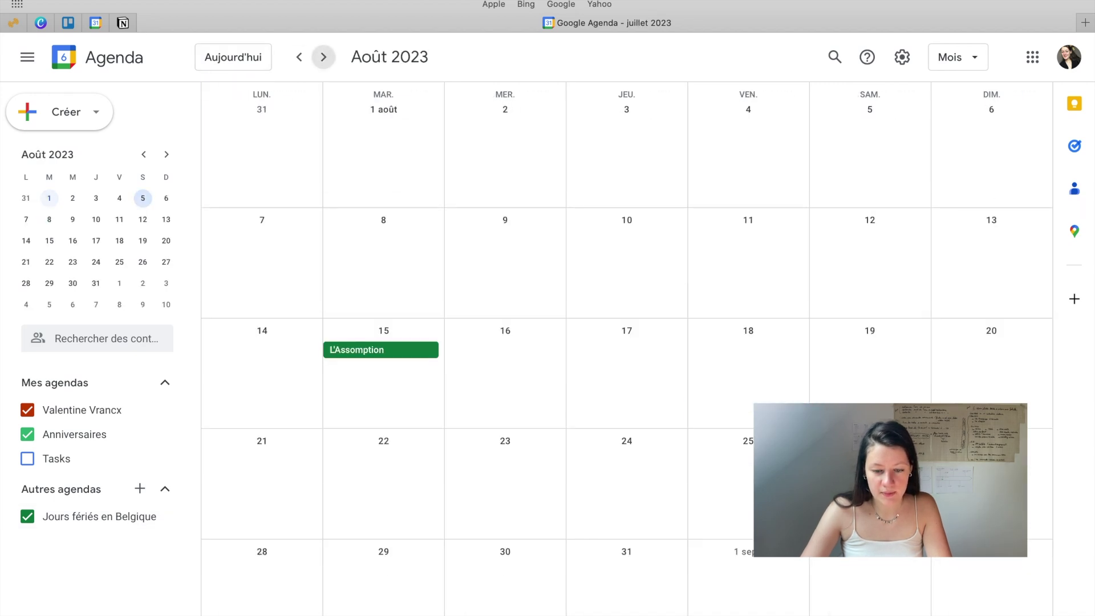
pyautogui.click(233, 57)
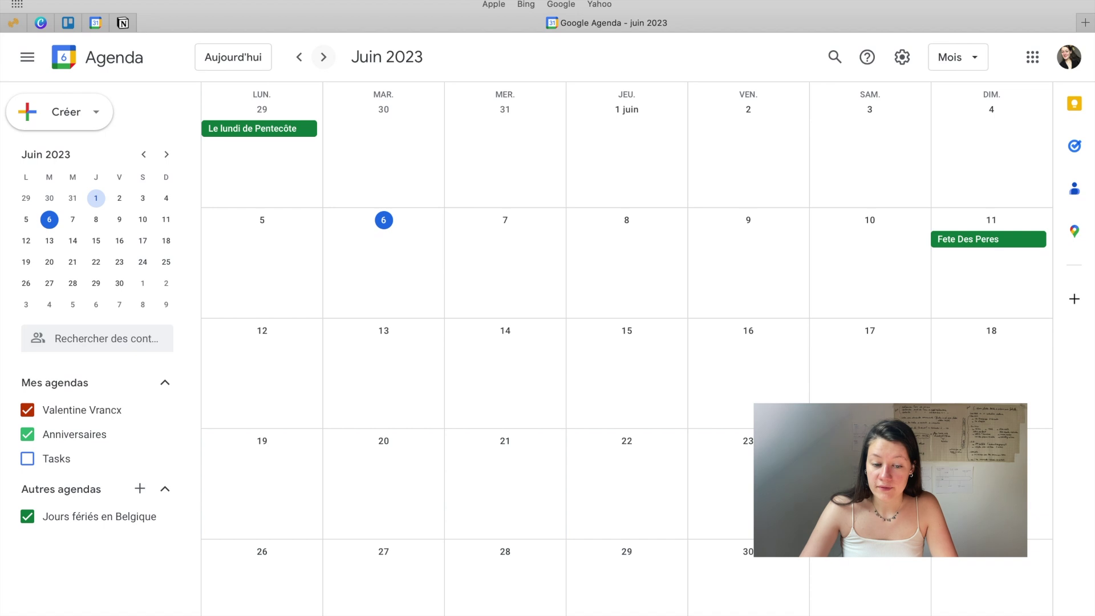
pyautogui.click(299, 57)
pyautogui.click(299, 57)
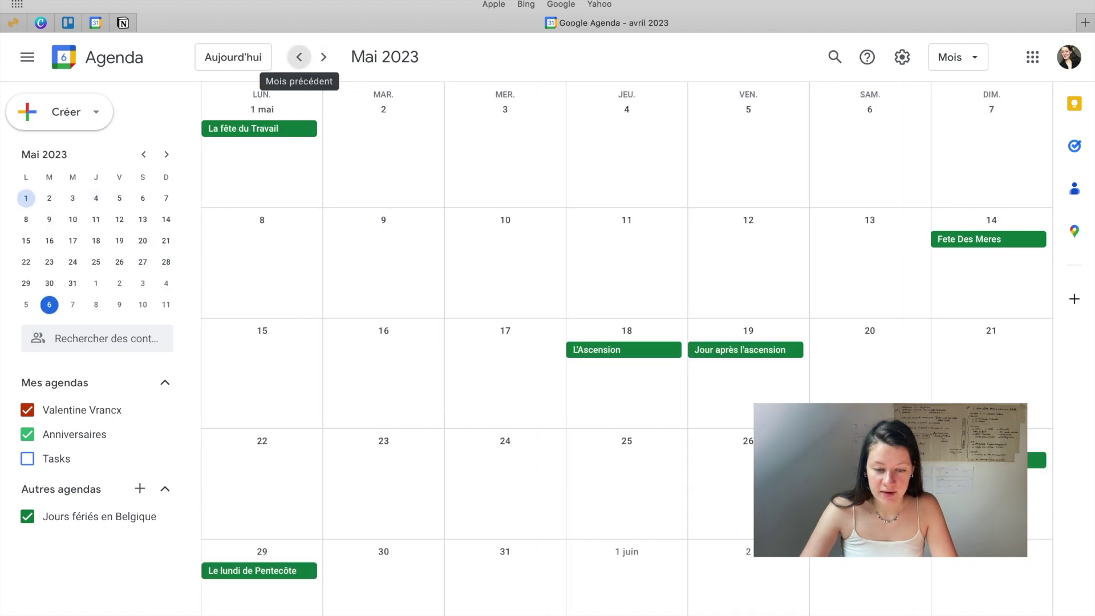
pyautogui.click(324, 57)
pyautogui.click(323, 57)
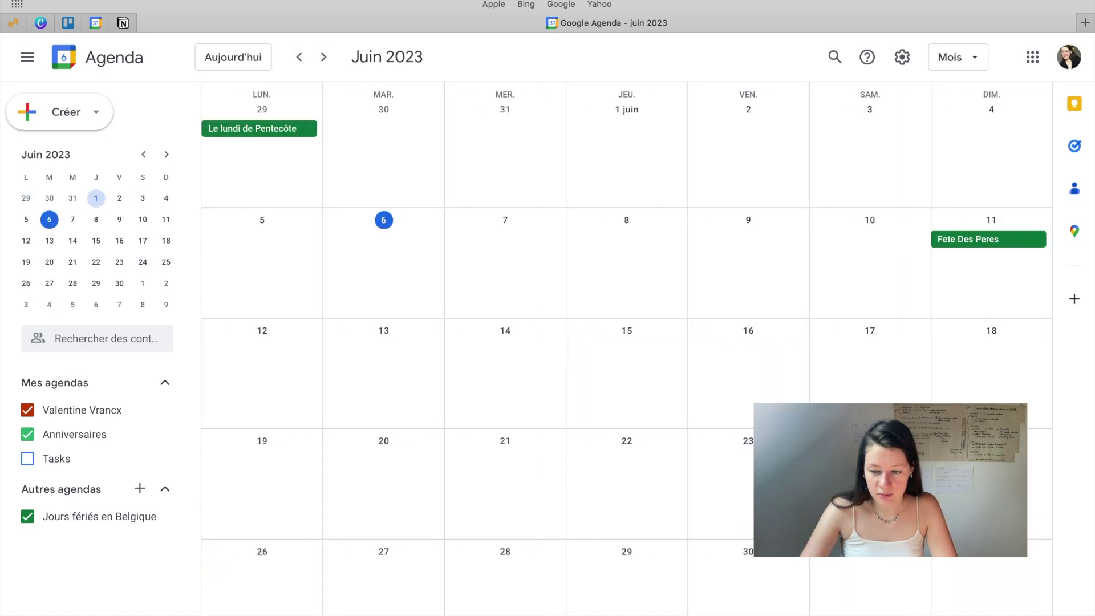
# - Search the calendar for "pâques", clear the query and return to the month view
pyautogui.click(834, 57)
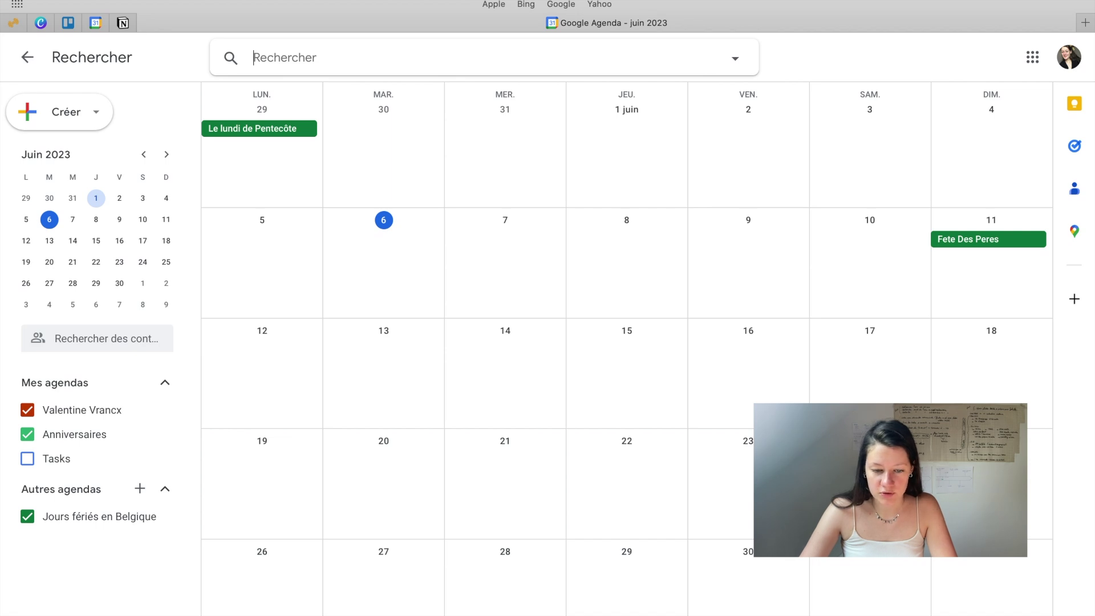
pyautogui.write('pâques')
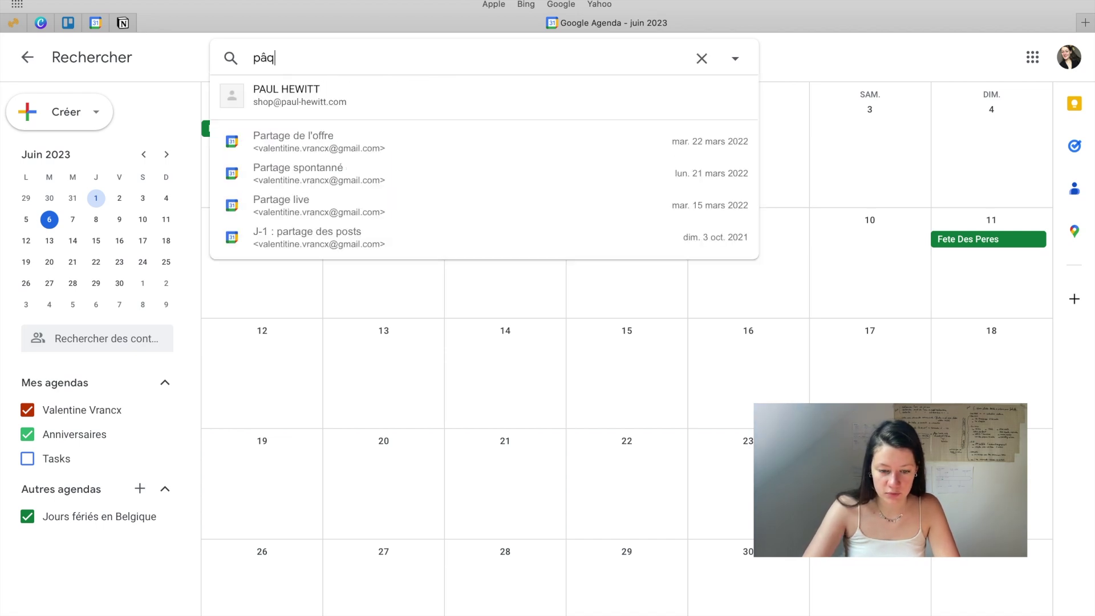
pyautogui.press('Return')
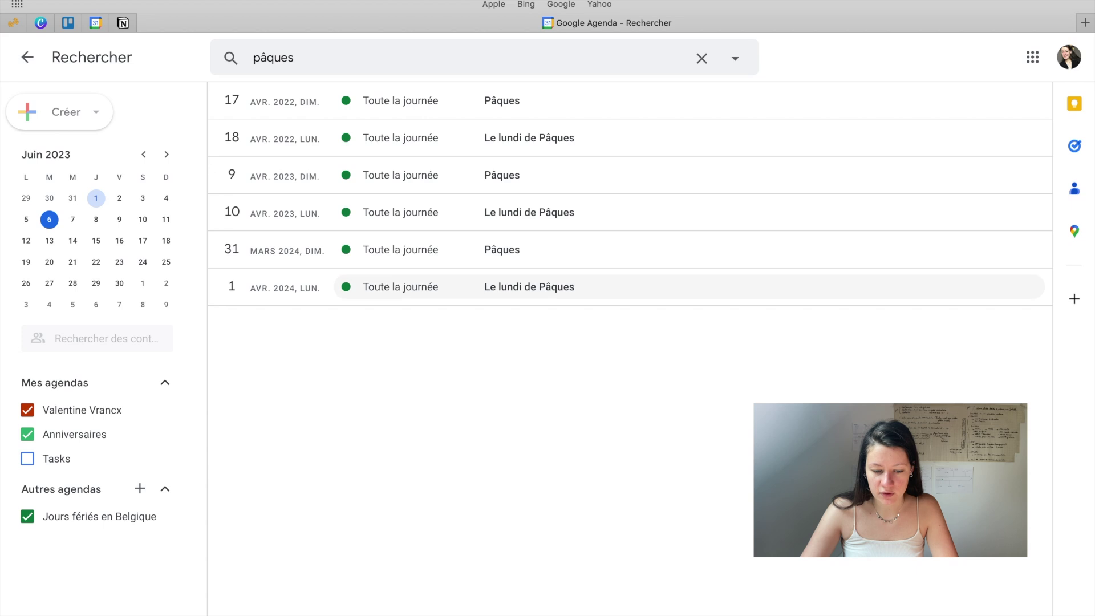
pyautogui.click(702, 58)
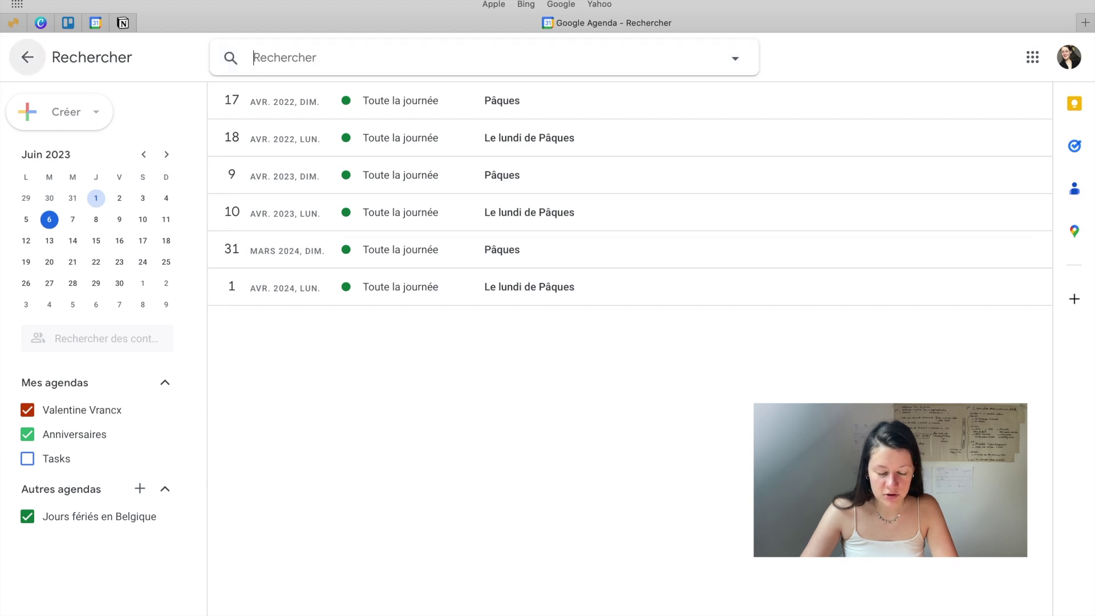
pyautogui.click(28, 57)
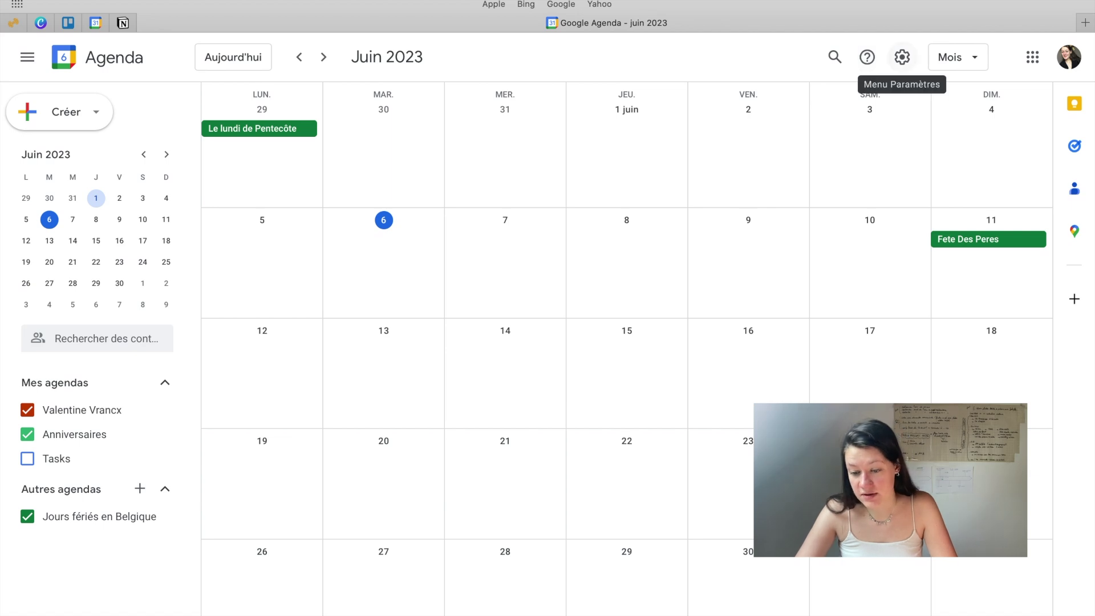
# - Try the "Densité et couleur" options and view the other settings commands
pyautogui.click(902, 57)
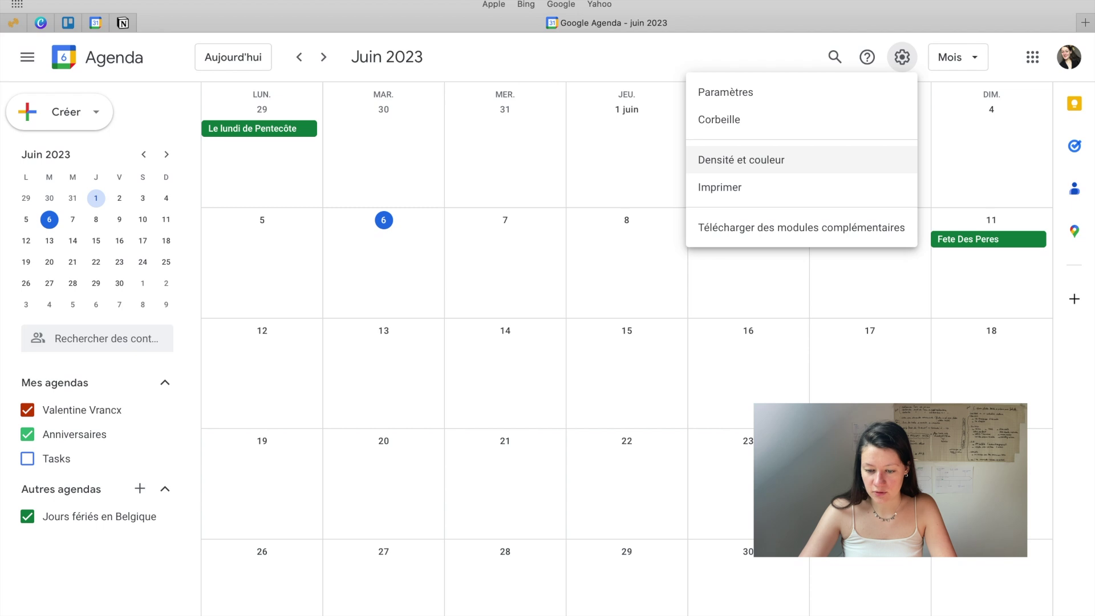
pyautogui.click(741, 160)
pyautogui.click(432, 534)
pyautogui.click(416, 451)
pyautogui.click(757, 591)
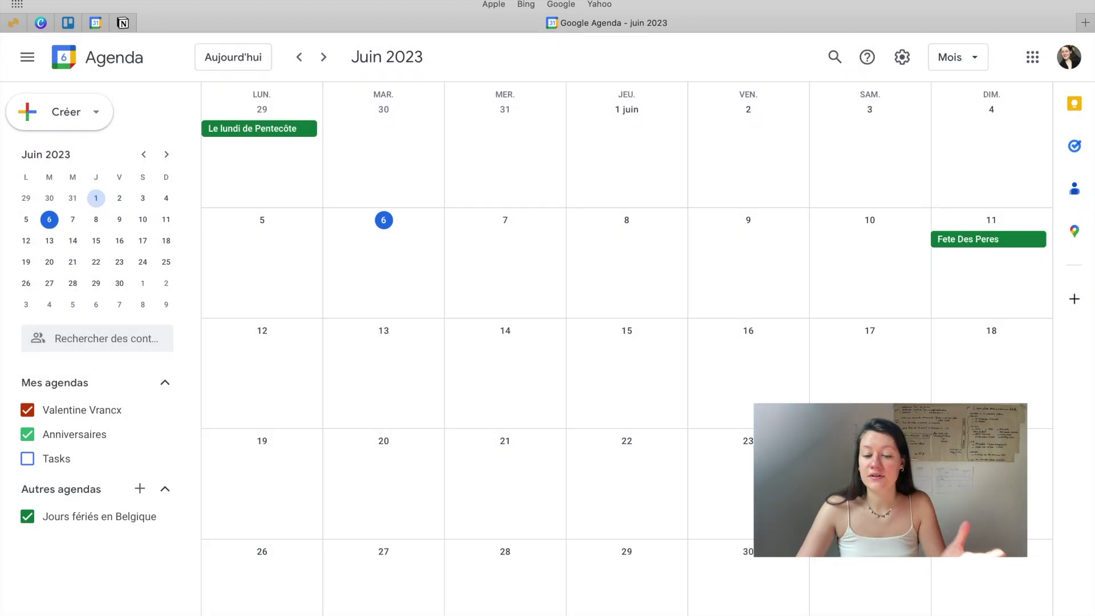
pyautogui.click(902, 57)
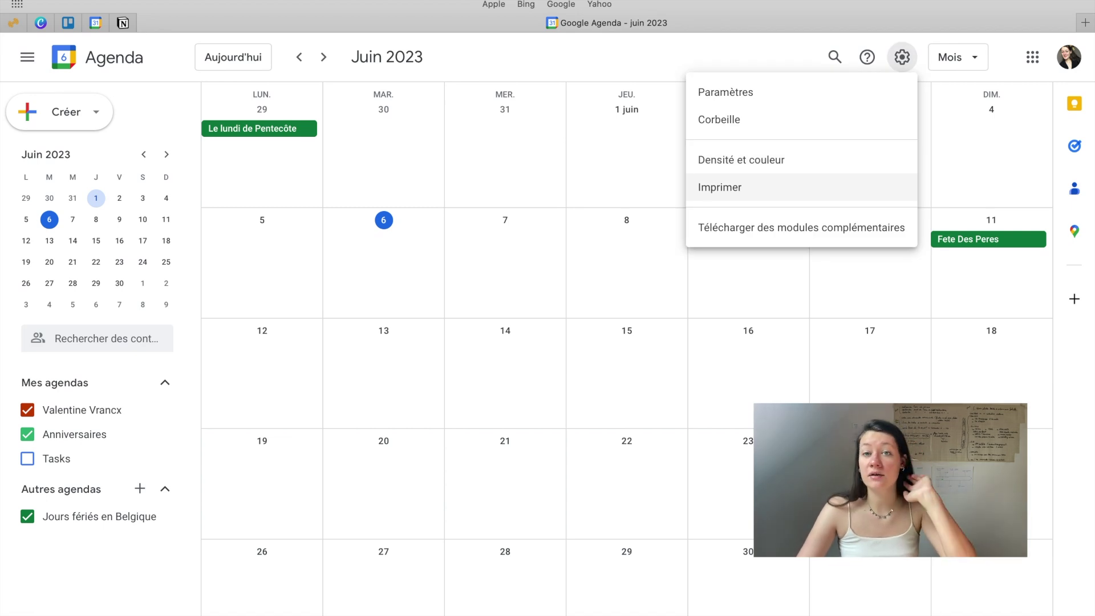
# - Switch the calendar to the "Jour" view and look through the hours of 1 June 2023
pyautogui.click(958, 57)
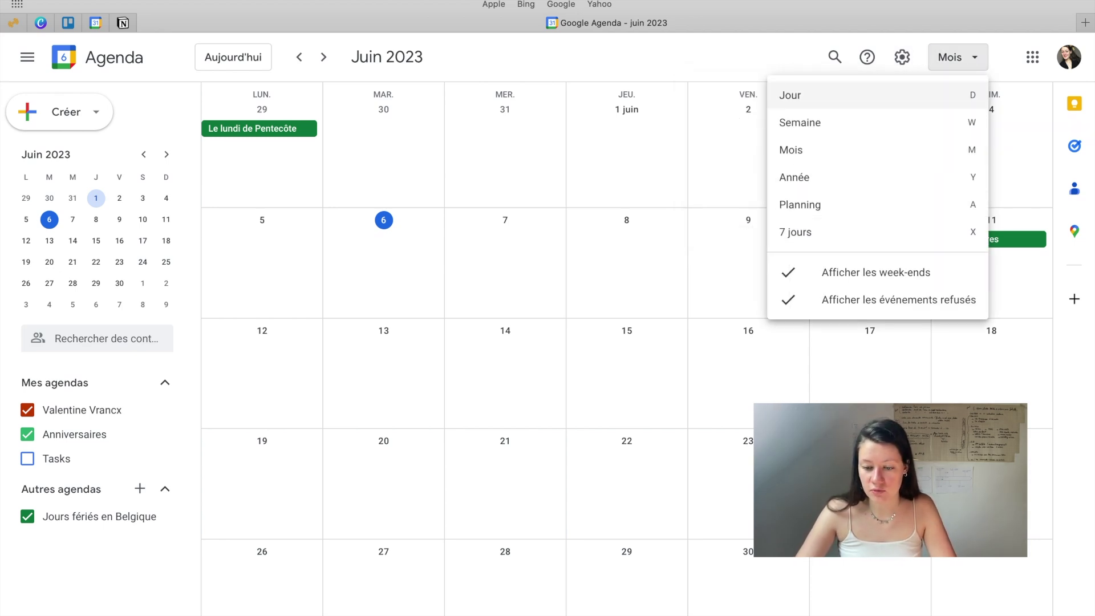
pyautogui.click(877, 95)
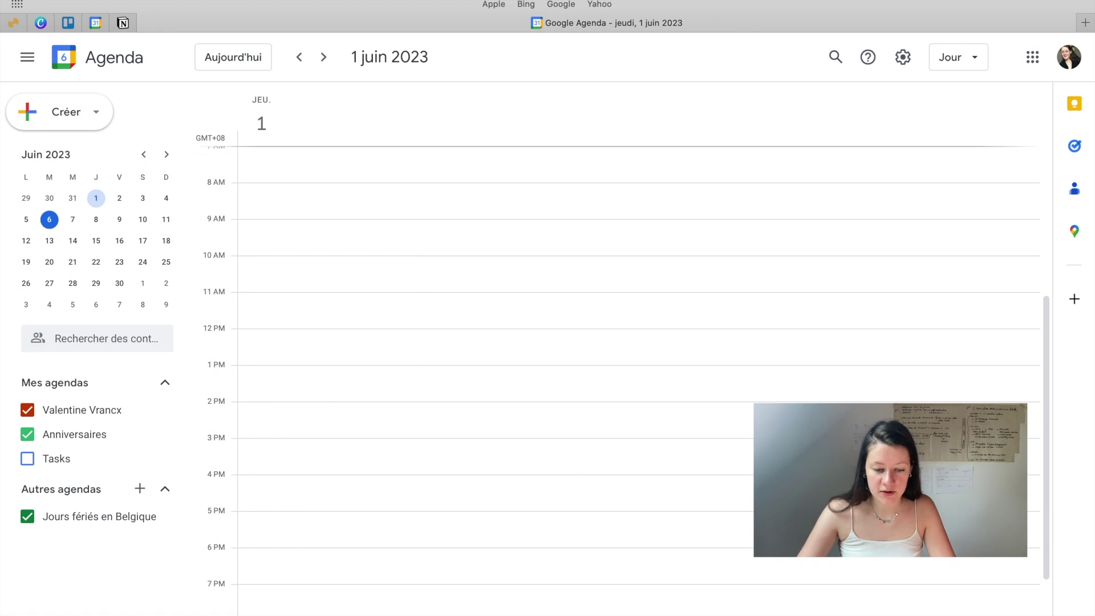
pyautogui.scroll(-3, 639, 376)
pyautogui.scroll(10, 639, 377)
# - Switch the calendar to the "Semaine" view and show the week of 5 June 2023
pyautogui.click(959, 57)
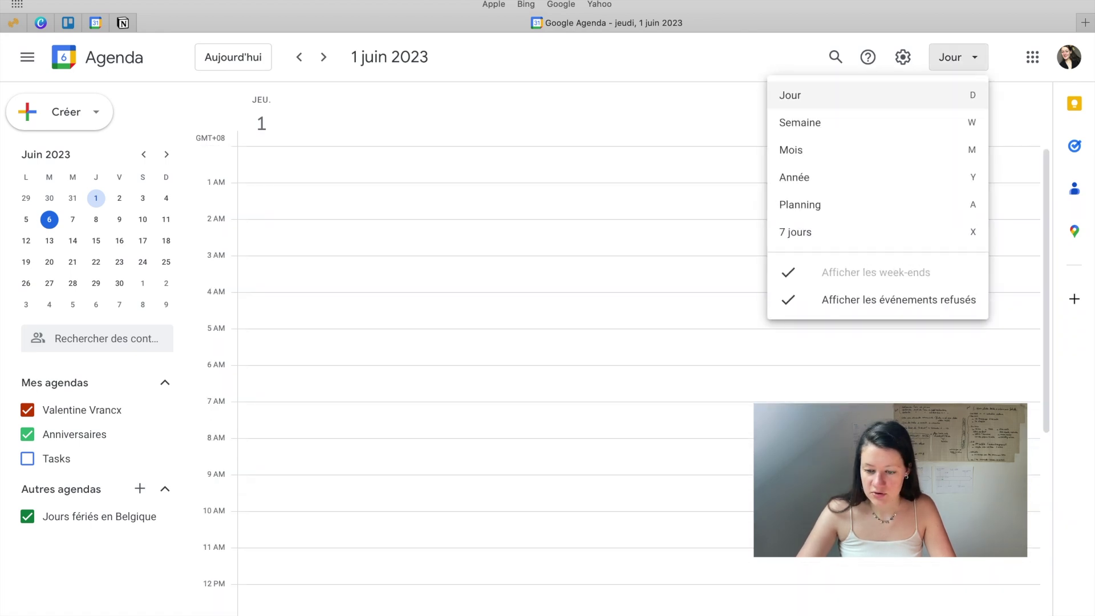
pyautogui.click(799, 122)
pyautogui.scroll(-7, 628, 388)
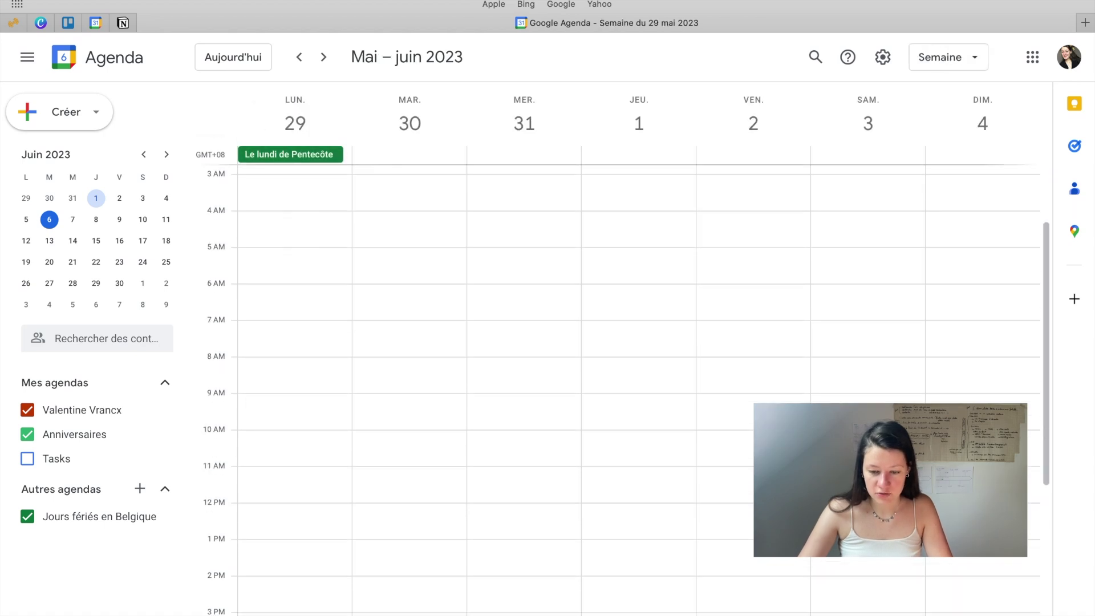
pyautogui.scroll(7, 627, 388)
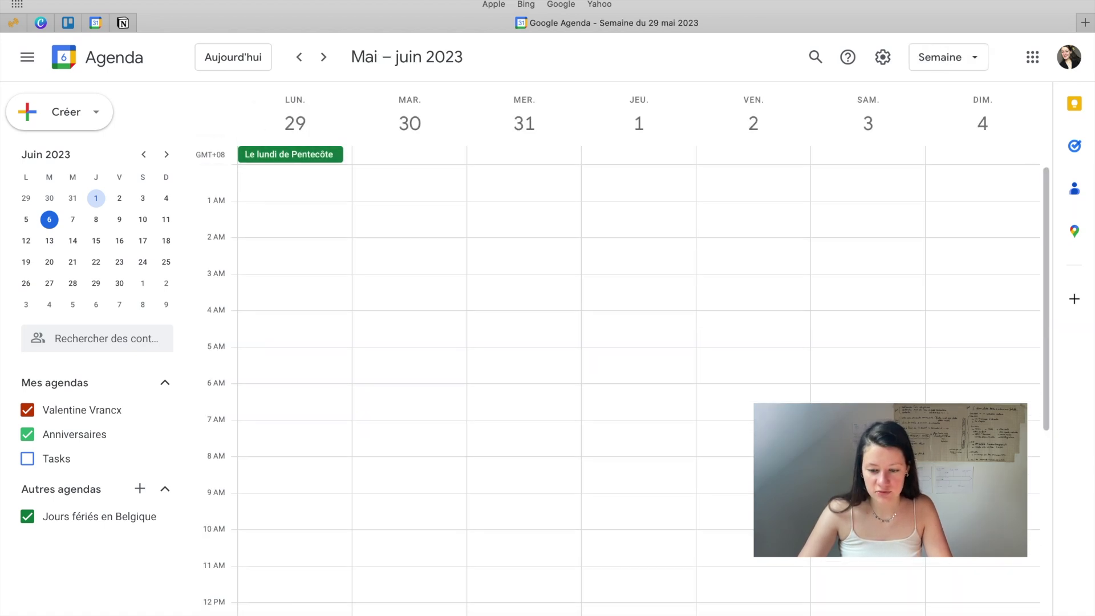
pyautogui.click(324, 57)
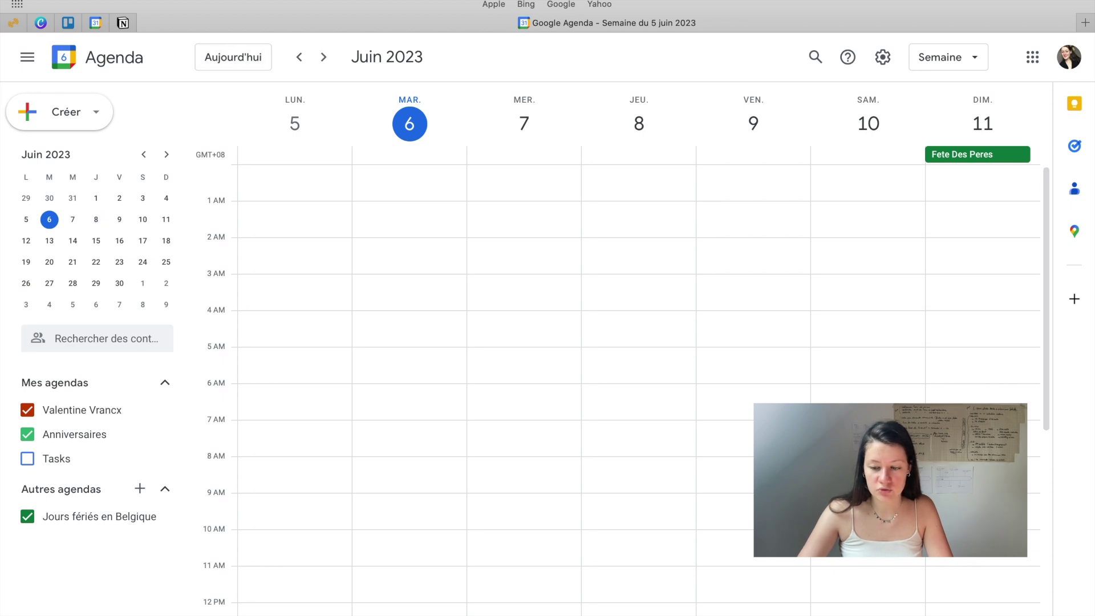
# - Display the calendar in the "Mois" view, followed by the "Année" view for 2023
pyautogui.click(948, 57)
pyautogui.click(798, 150)
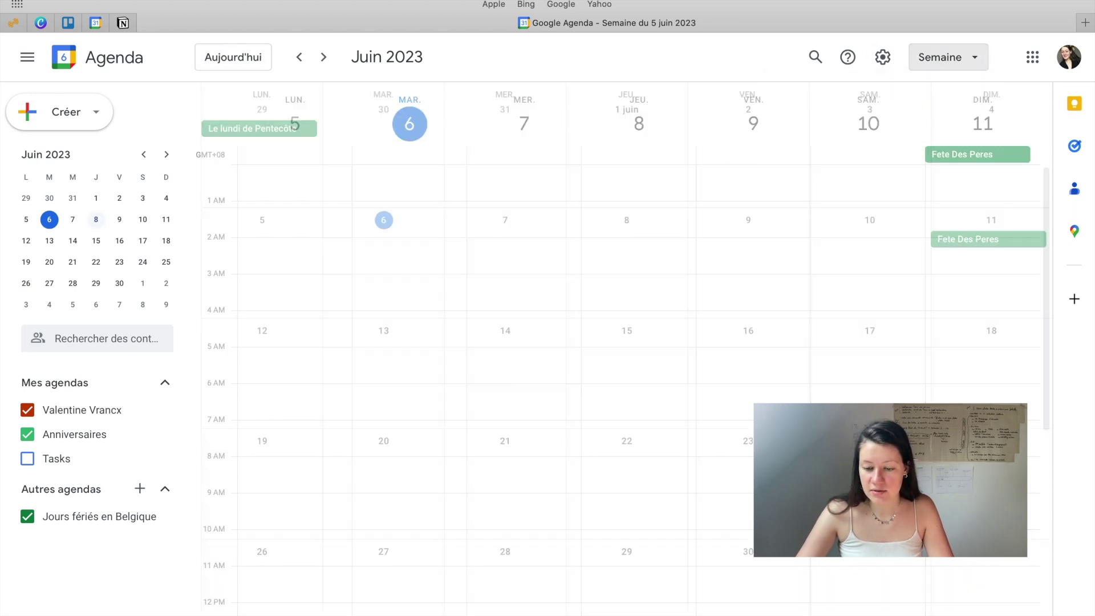
pyautogui.click(959, 57)
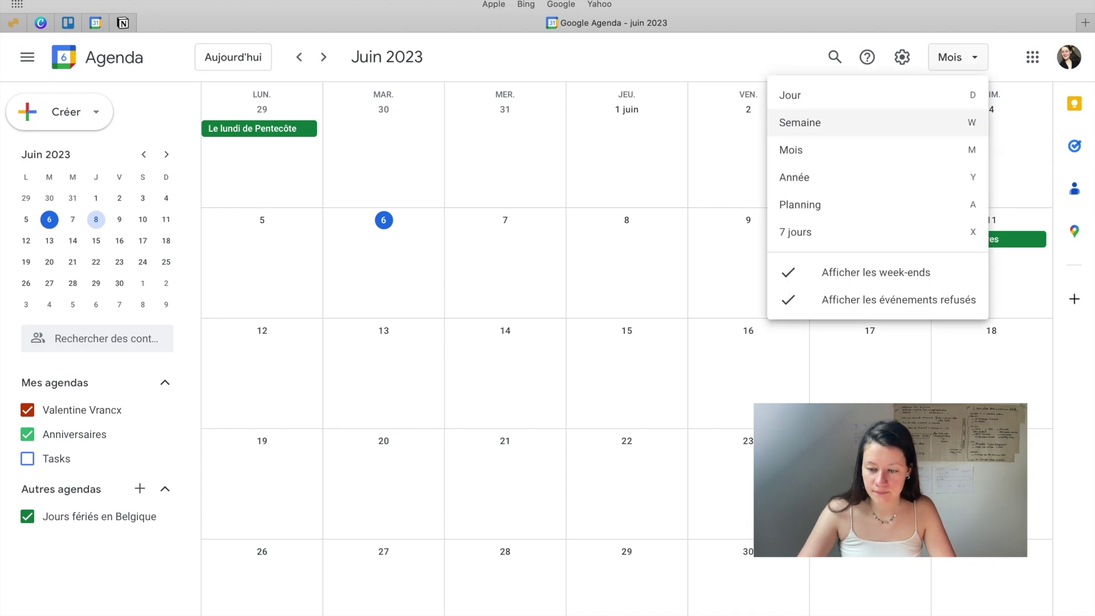
pyautogui.click(799, 177)
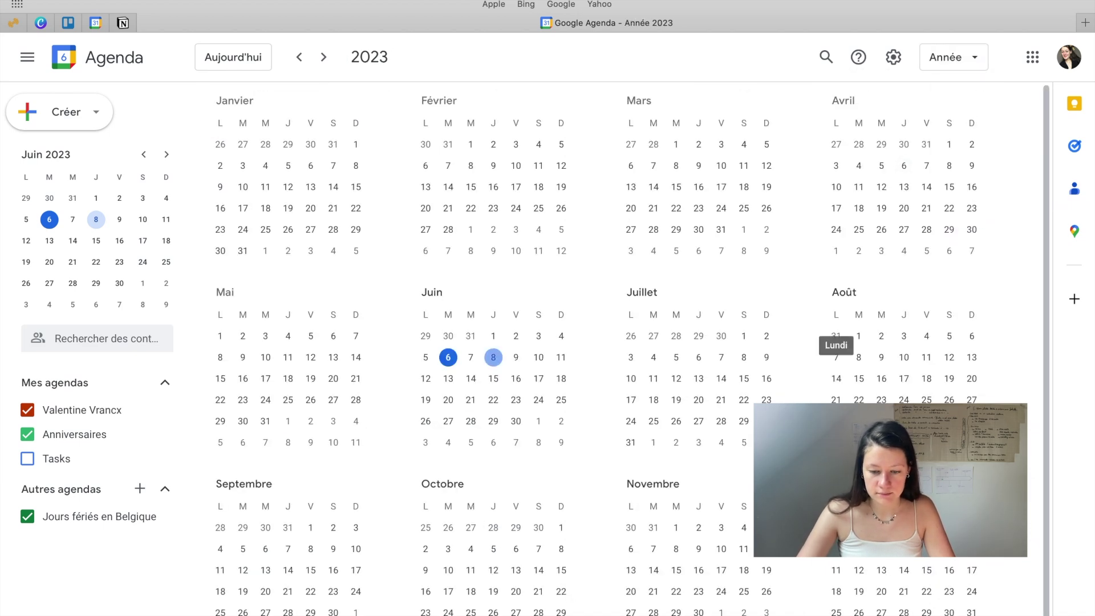
# - Switch the calendar to the "Planning" view and look through the list of scheduled events
pyautogui.click(953, 57)
pyautogui.click(799, 205)
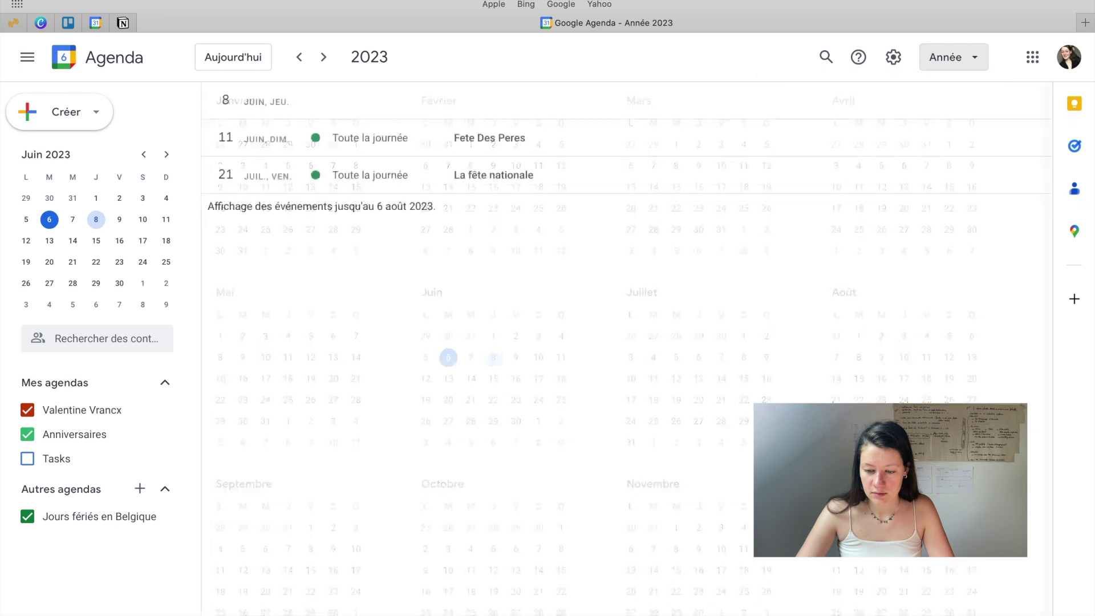
pyautogui.scroll(-8, 571, 362)
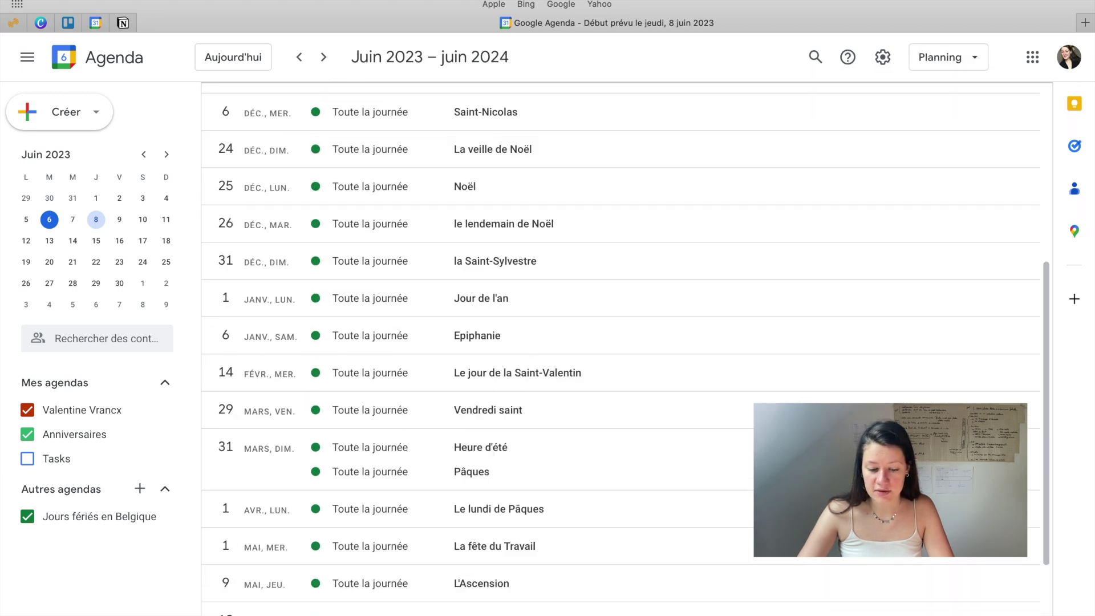
pyautogui.scroll(8, 570, 361)
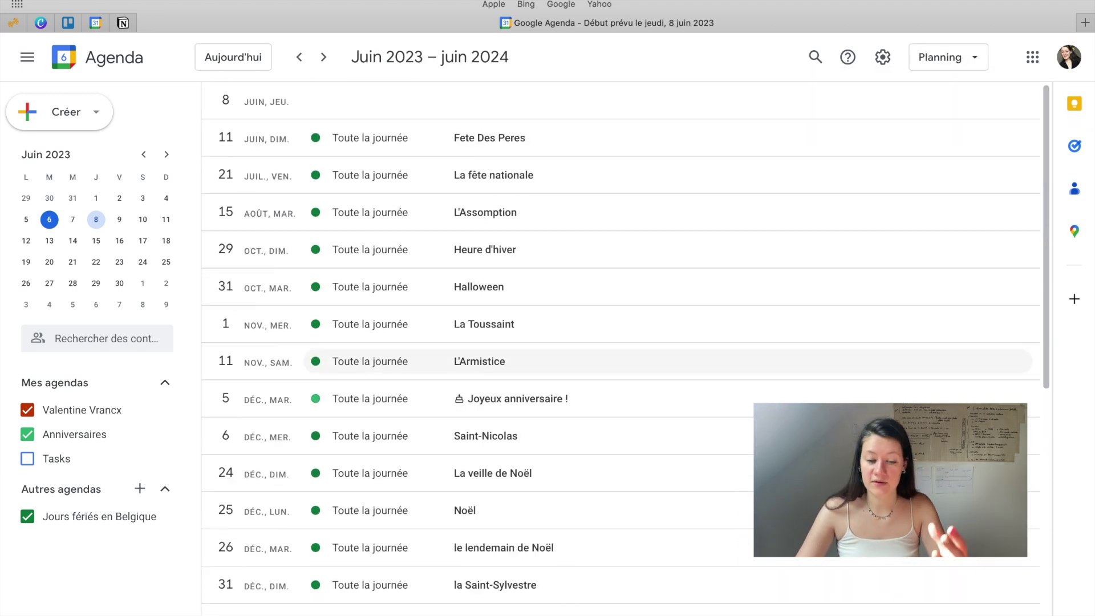
# - Switch the calendar to the "7 jours" view and page forward two seven-day periods
pyautogui.click(948, 57)
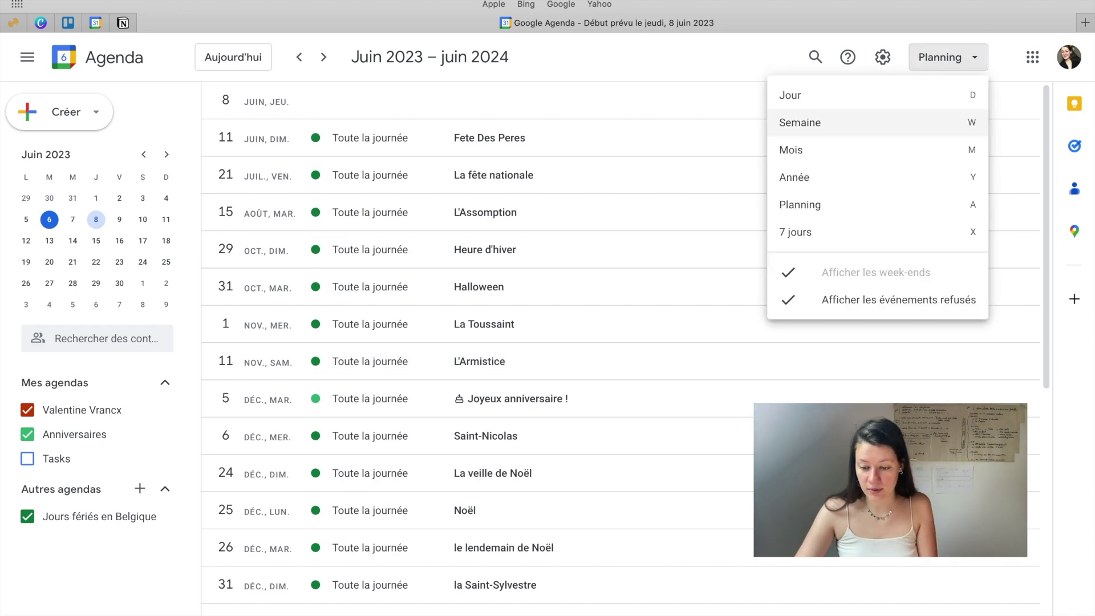
pyautogui.click(798, 231)
pyautogui.scroll(4, 628, 388)
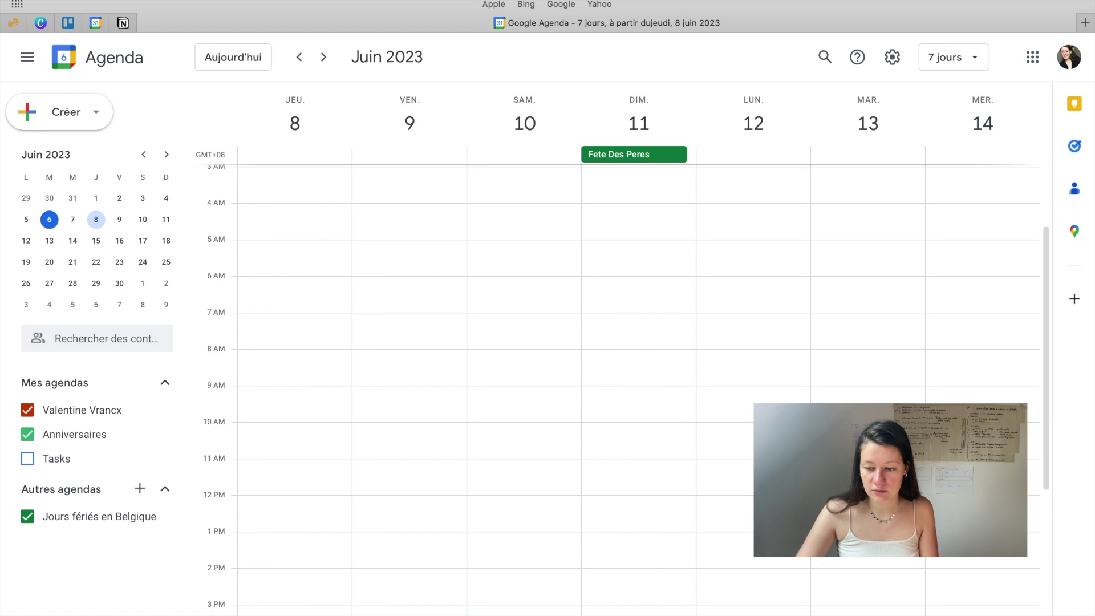
pyautogui.click(324, 57)
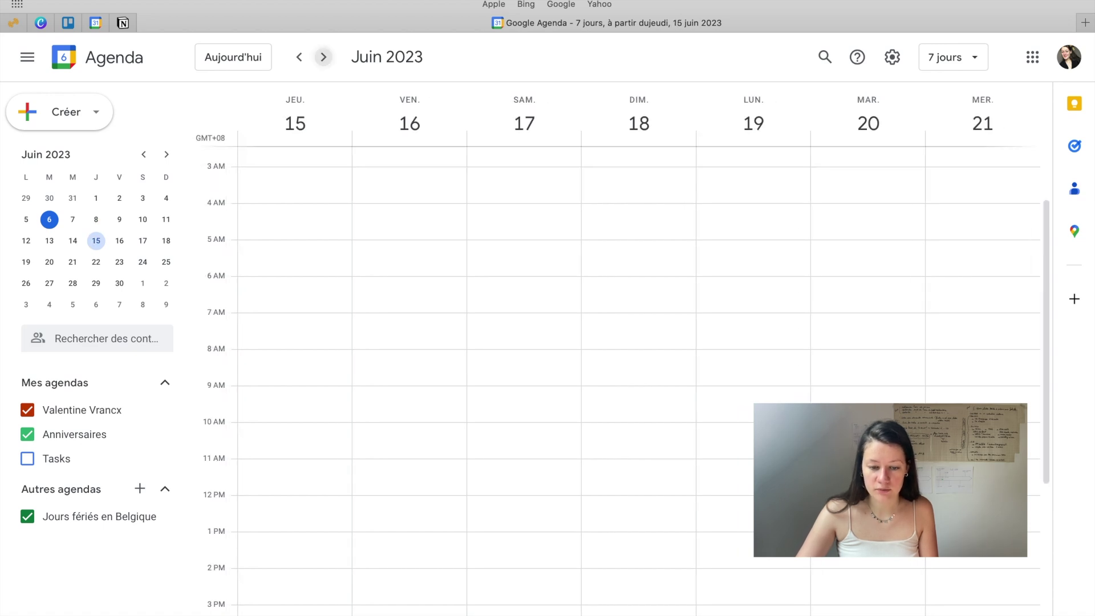
pyautogui.click(323, 57)
# - Return to today's date and display the calendar in the "Mois" view
pyautogui.click(233, 57)
pyautogui.click(954, 57)
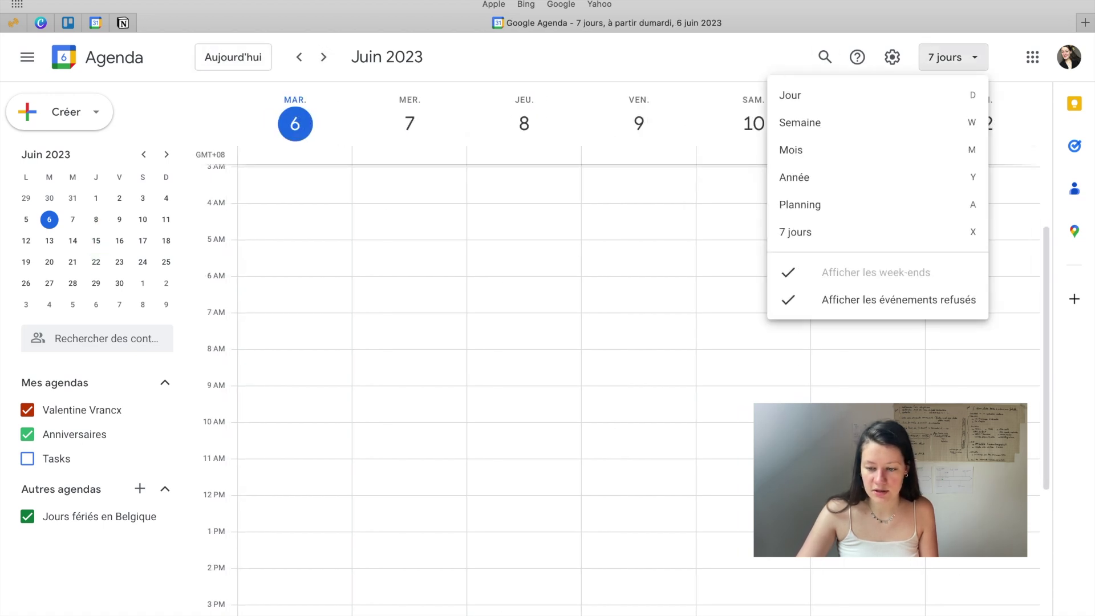
pyautogui.click(798, 150)
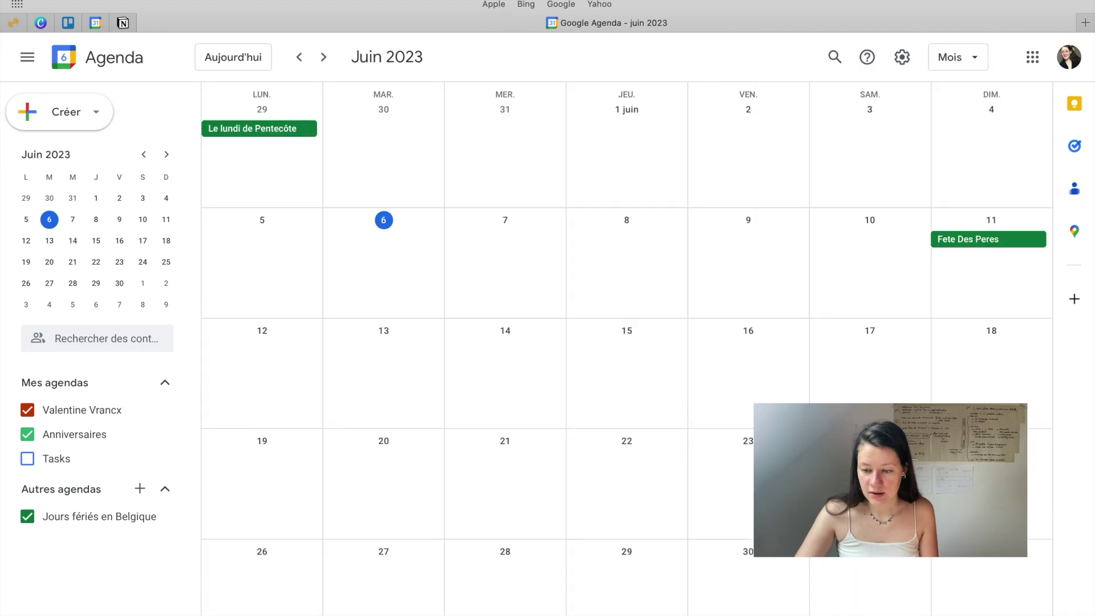
# - View the list of Google applications and the Google account switcher, leaving the current account active
pyautogui.click(1033, 58)
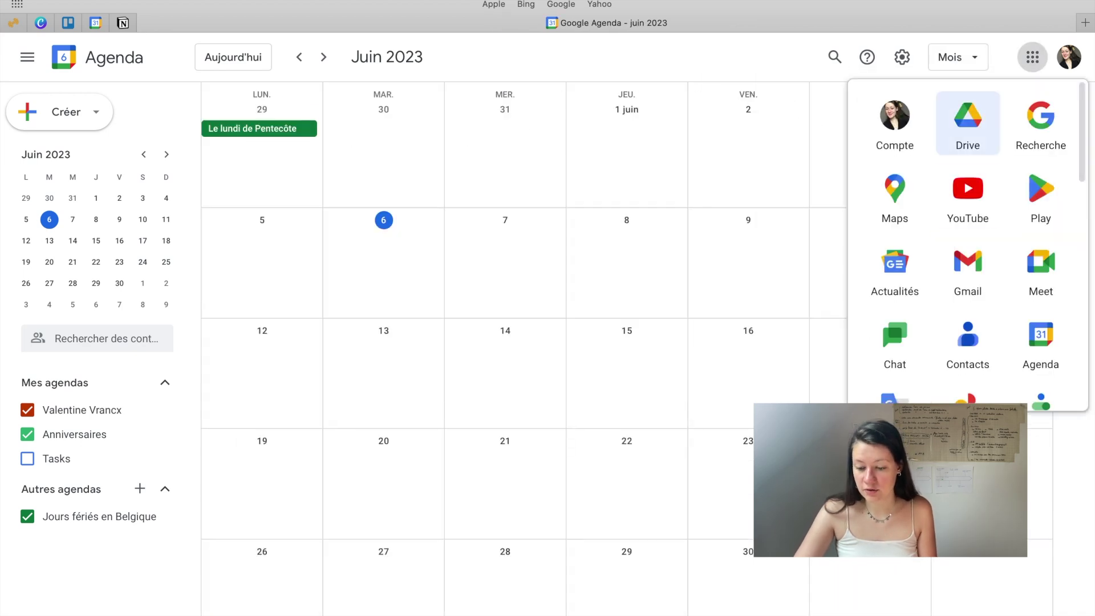
pyautogui.scroll(-5, 968, 171)
pyautogui.scroll(5, 968, 217)
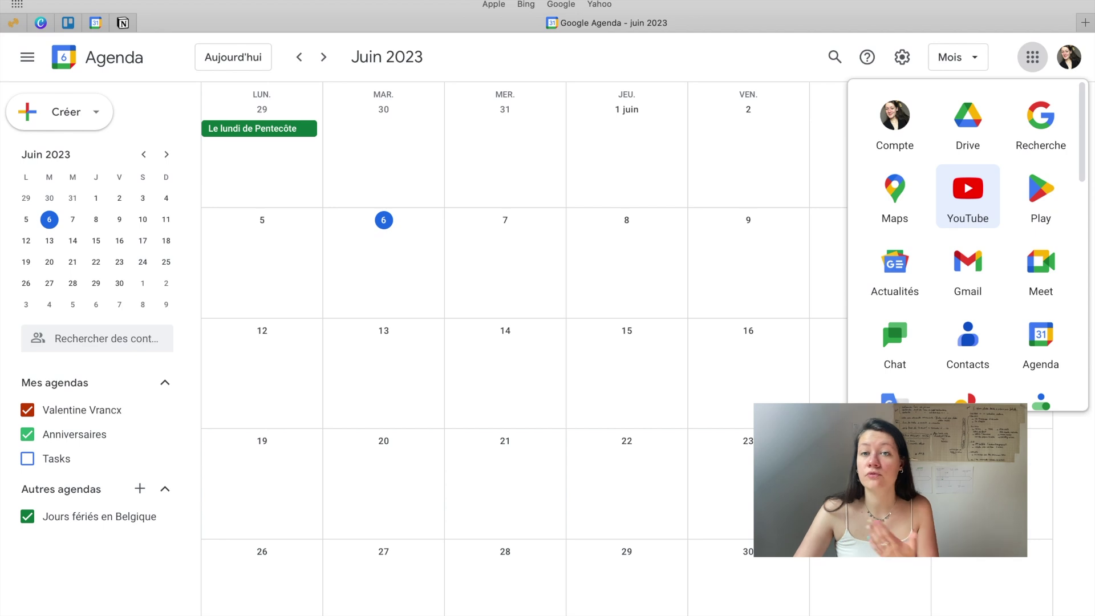
pyautogui.click(1069, 57)
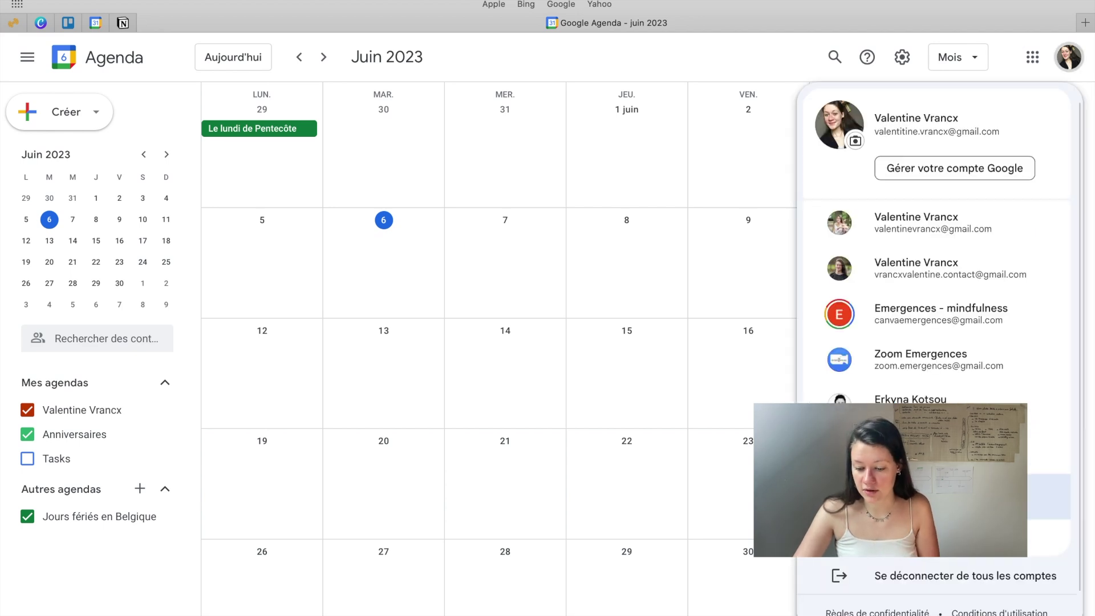
pyautogui.click(1069, 57)
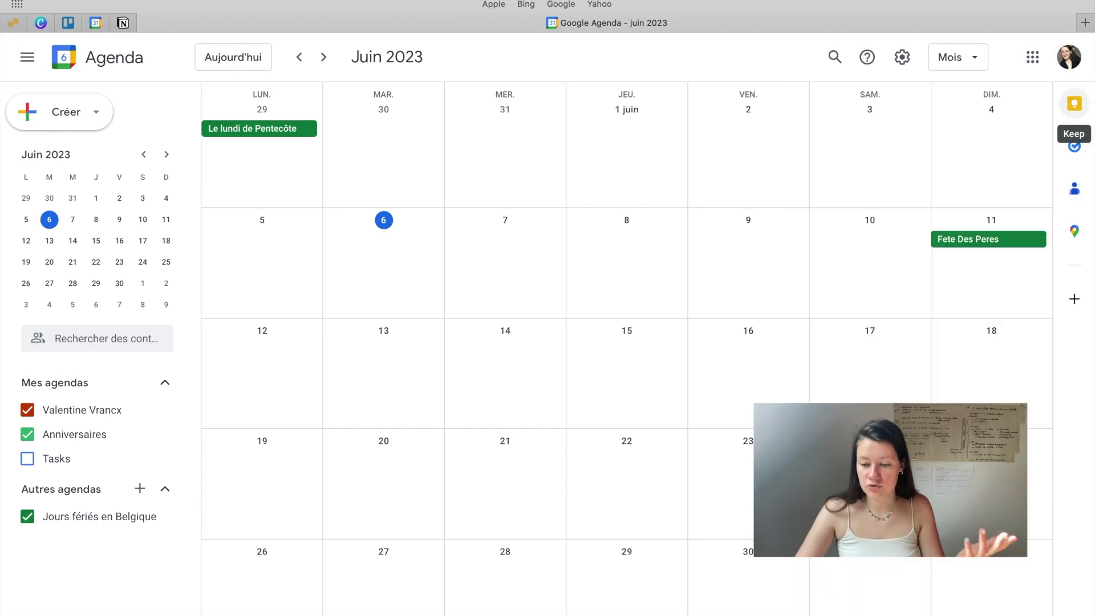
# - View the Keep, Tasks, Contacts and Maps add-ons one after another, and close the last one
pyautogui.click(1075, 103)
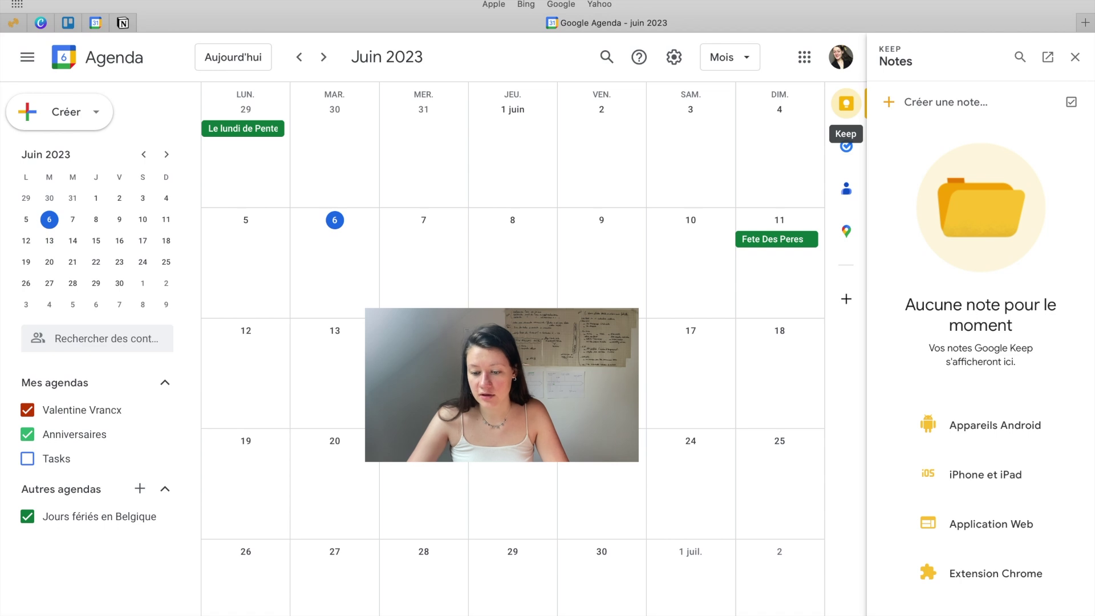
pyautogui.click(846, 146)
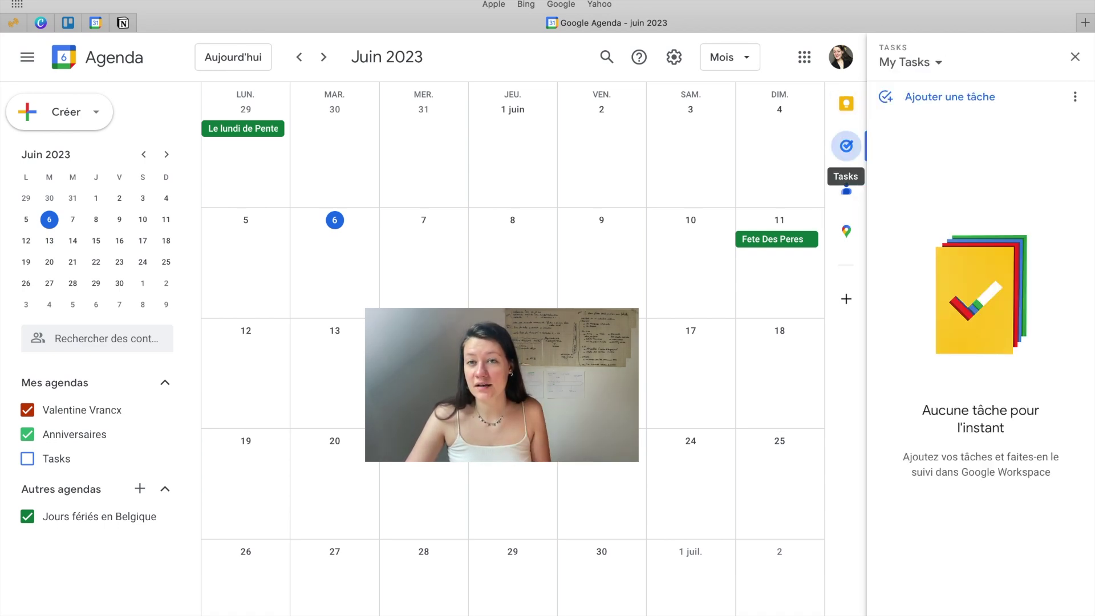
pyautogui.click(847, 188)
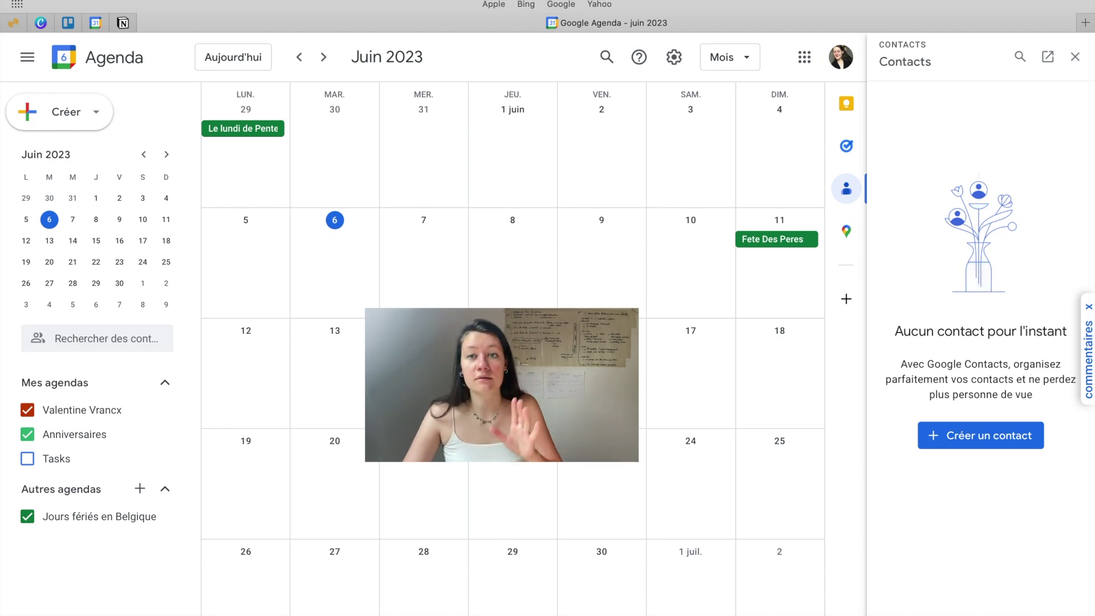
pyautogui.click(847, 231)
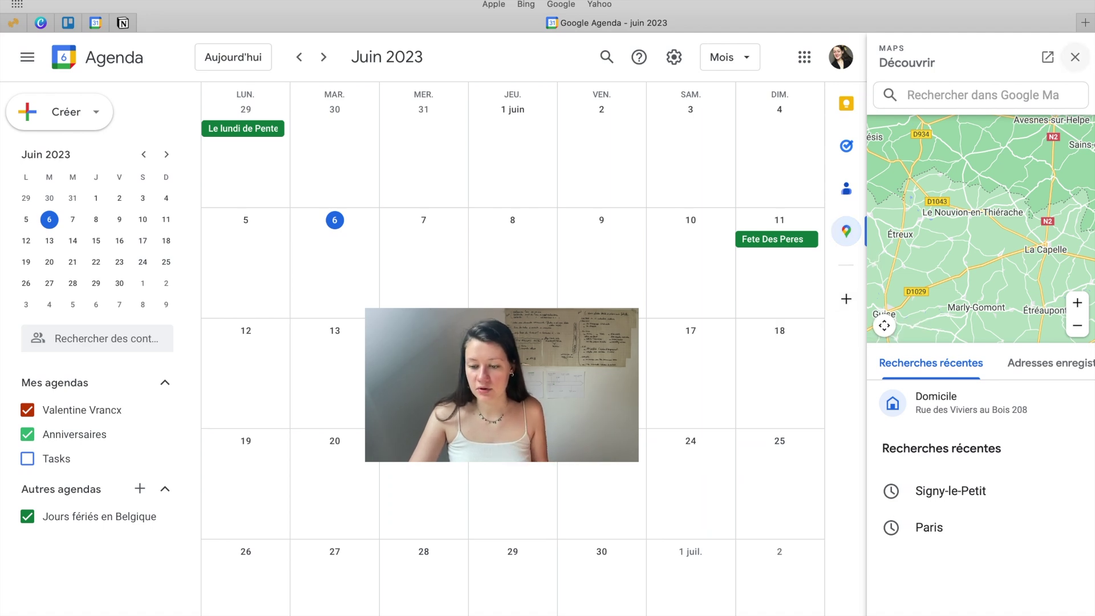
pyautogui.click(1076, 57)
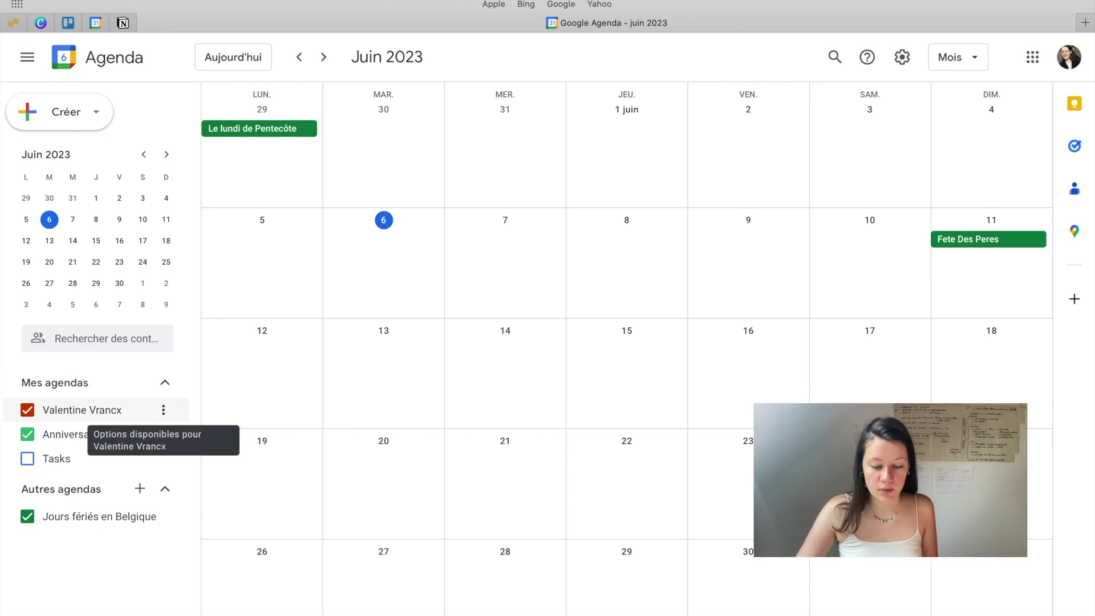
# - Show only the main personal calendar under "Mes agendas", hiding all the other calendars
pyautogui.click(163, 409)
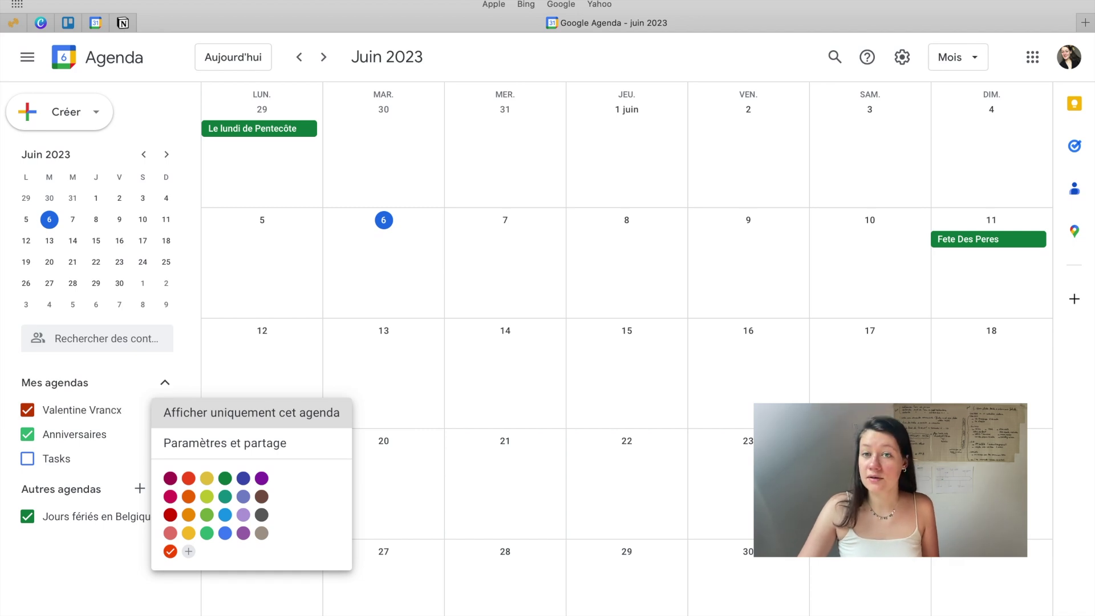
pyautogui.click(251, 412)
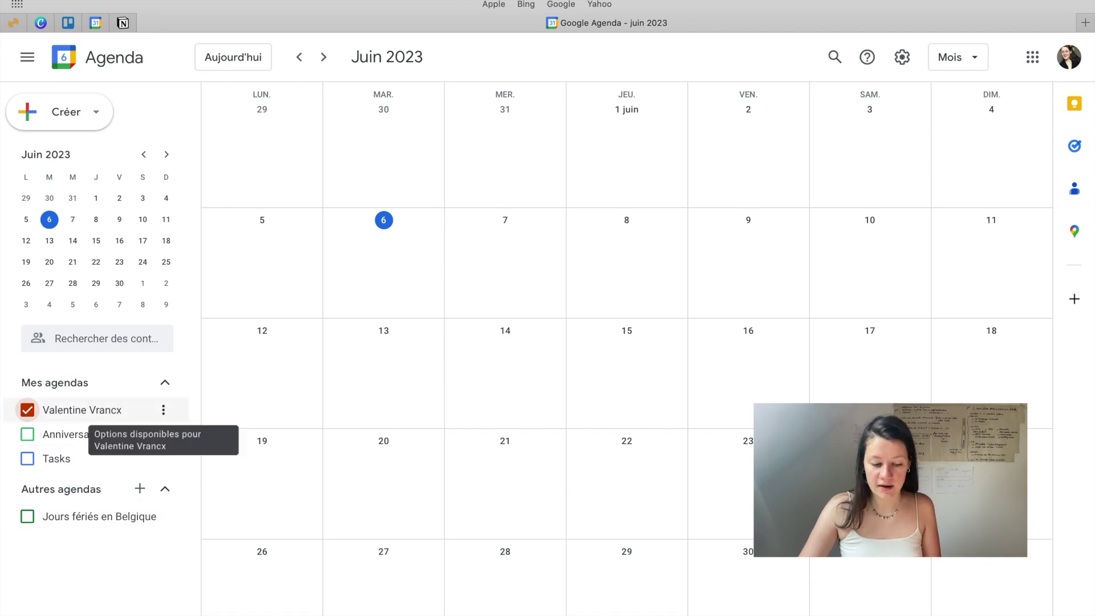
# - Open "Paramètres et partage" for the main personal calendar and look through its access and notification settings
pyautogui.click(164, 409)
pyautogui.click(225, 443)
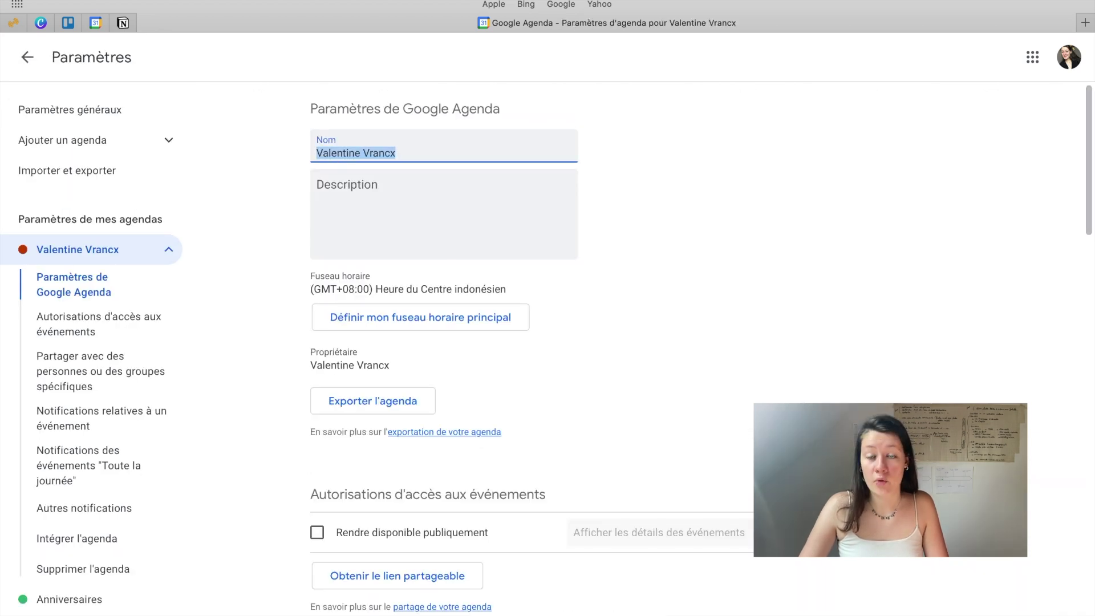
pyautogui.scroll(-8, 542, 342)
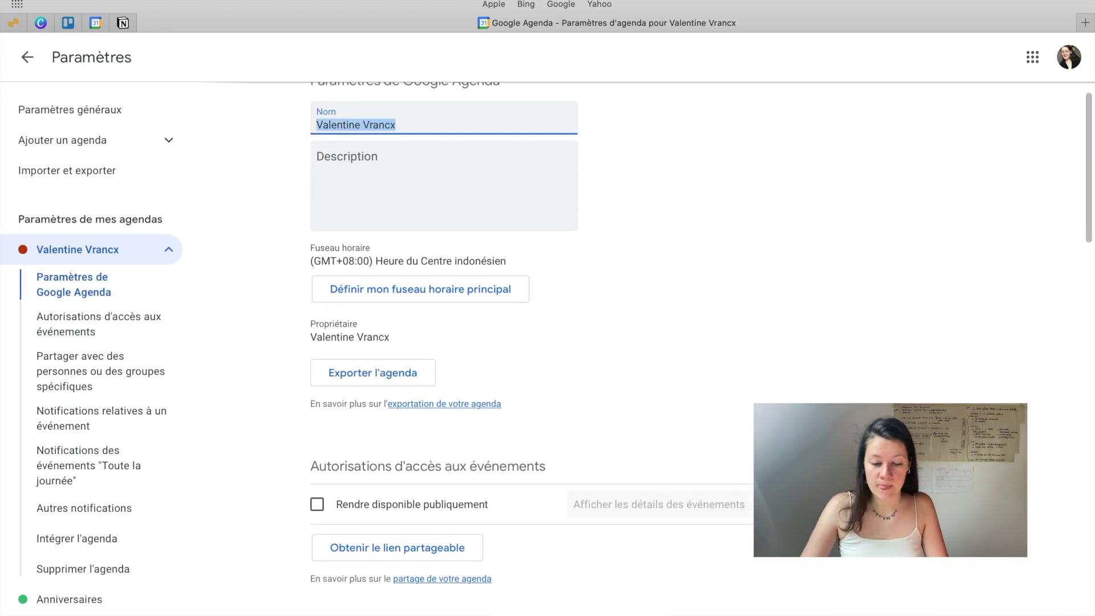
pyautogui.scroll(-8, 542, 342)
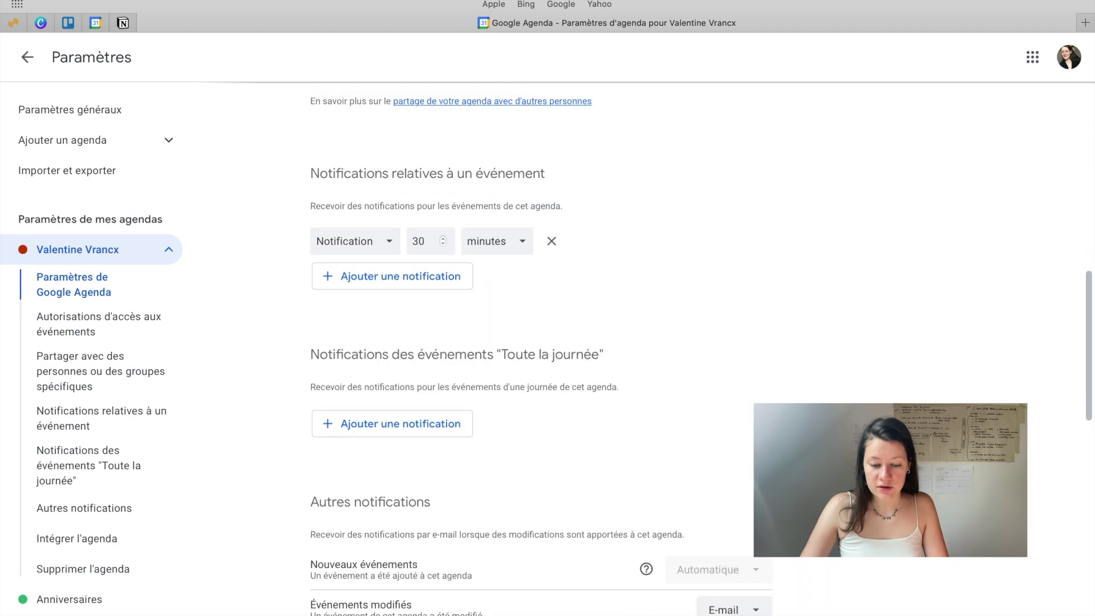
# - Rename the main personal calendar as "Rendez-vous"
pyautogui.click(356, 153)
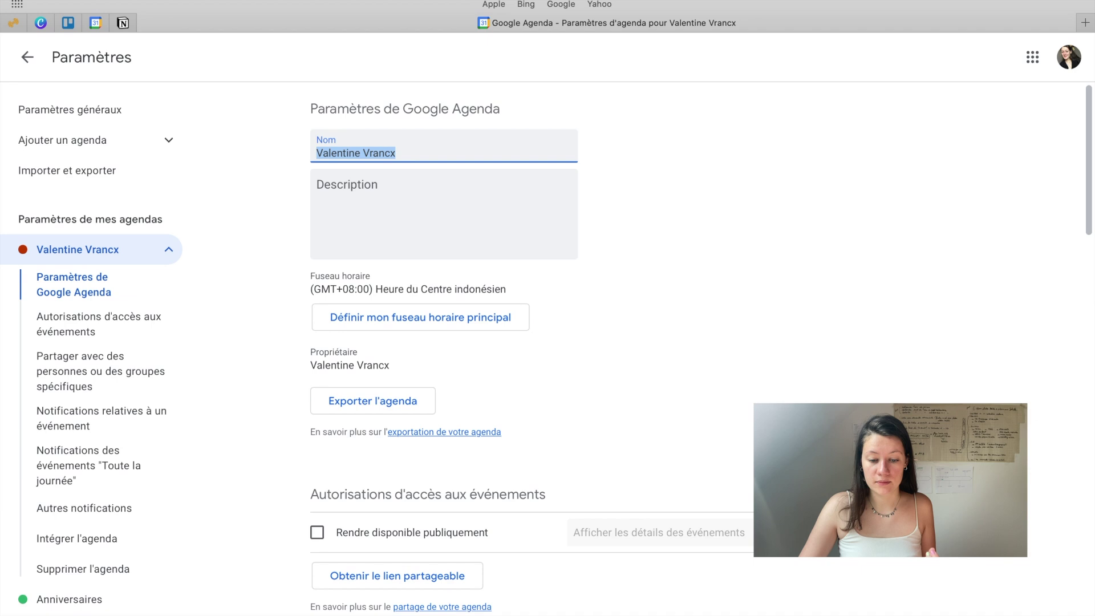
pyautogui.write('Rendez-vous')
pyautogui.press('Return')
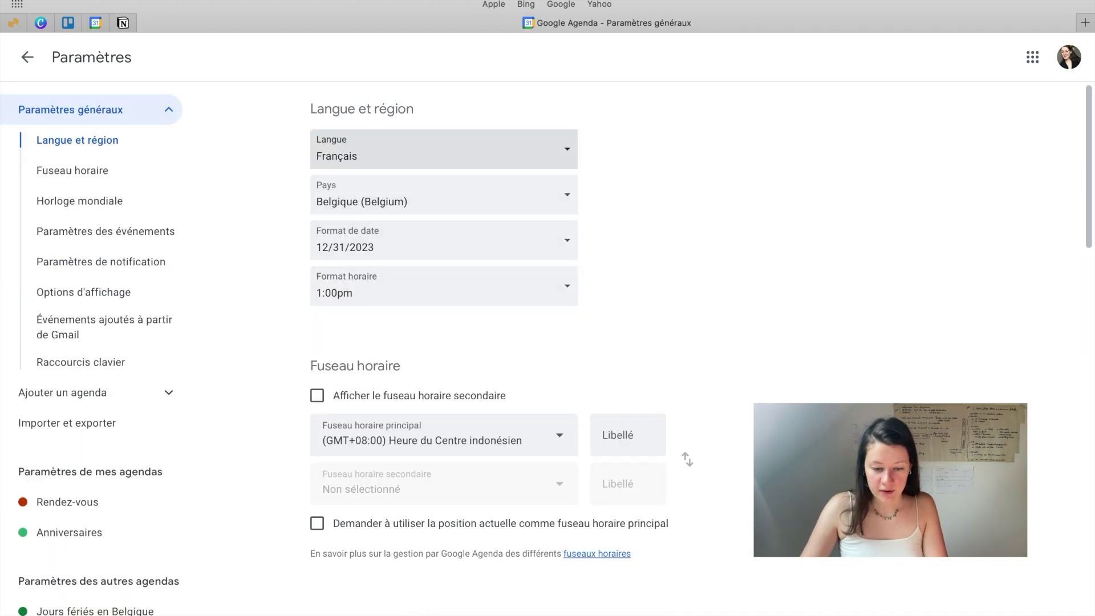
# - In the general settings' language and region section, set the date format to 31/12/2023 and the time format to 13:00
pyautogui.click(443, 149)
pyautogui.click(444, 150)
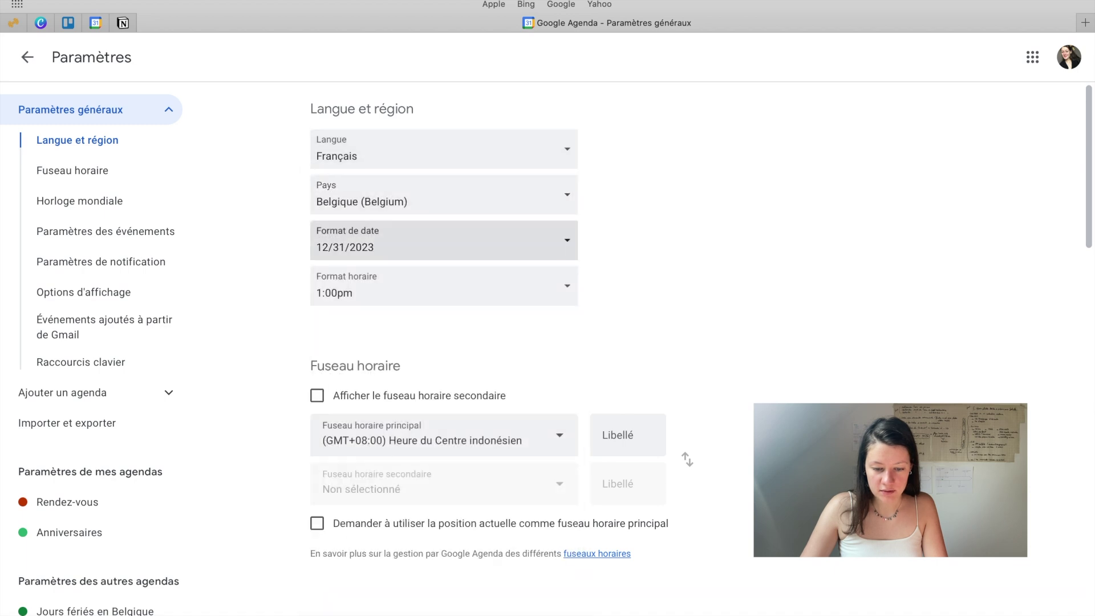
pyautogui.click(443, 286)
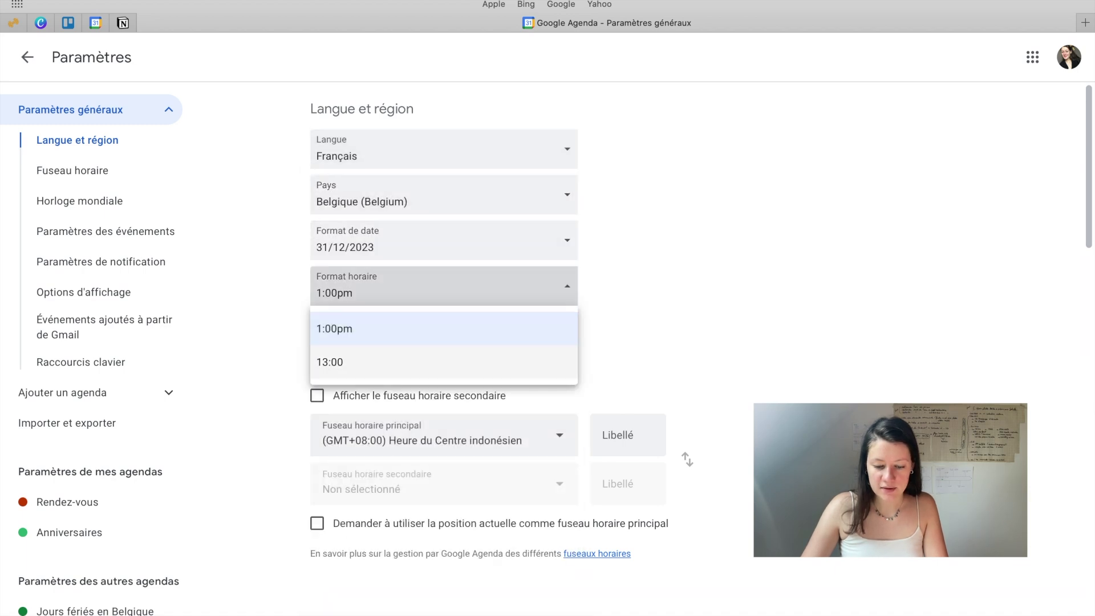
pyautogui.click(342, 363)
pyautogui.click(444, 286)
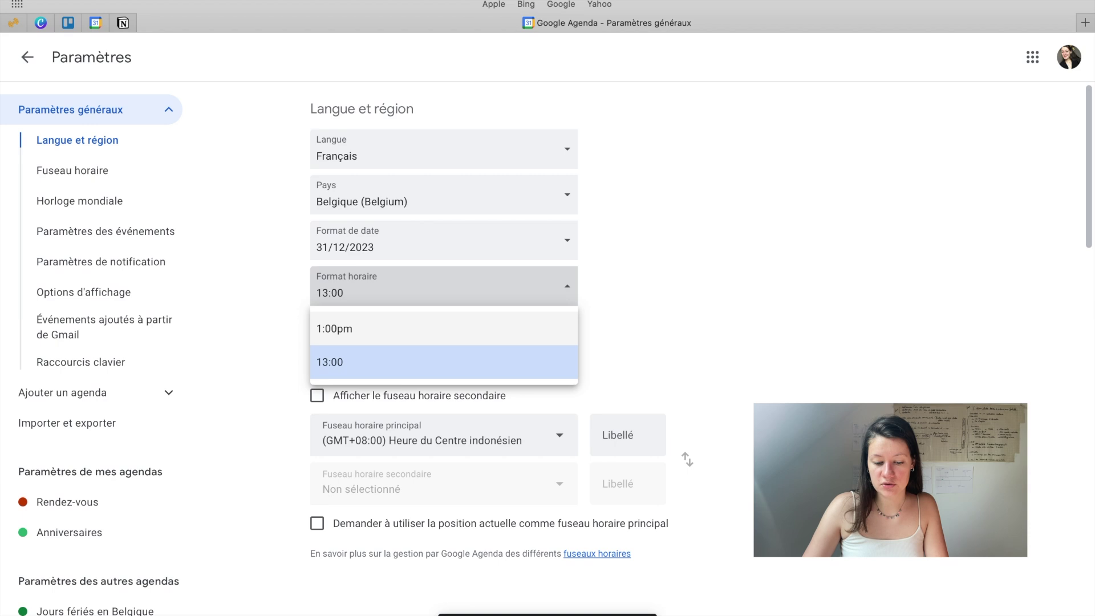
pyautogui.click(342, 362)
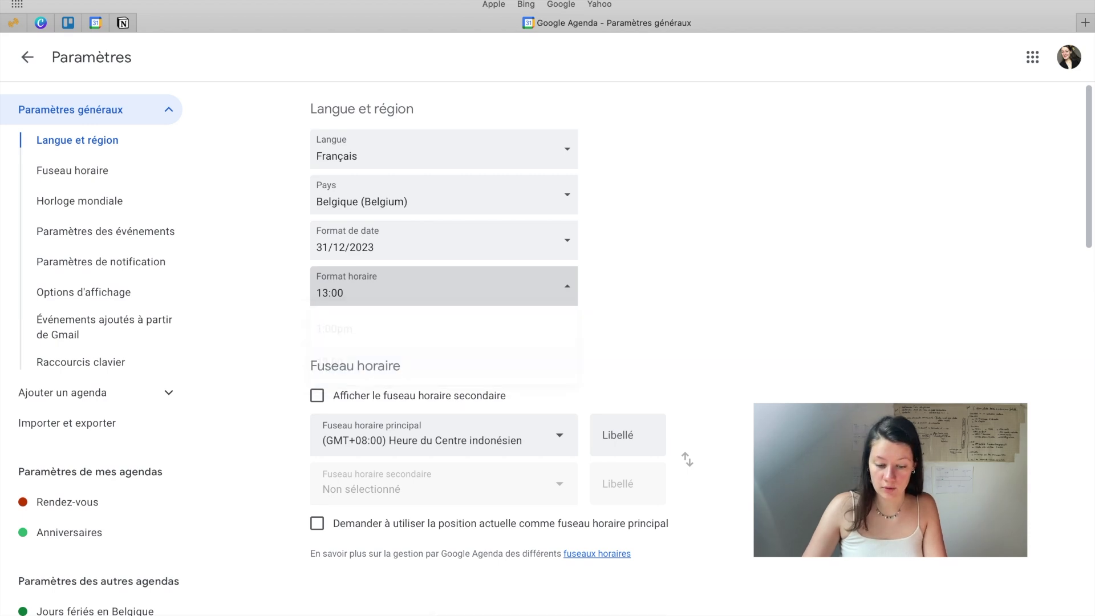
pyautogui.click(443, 240)
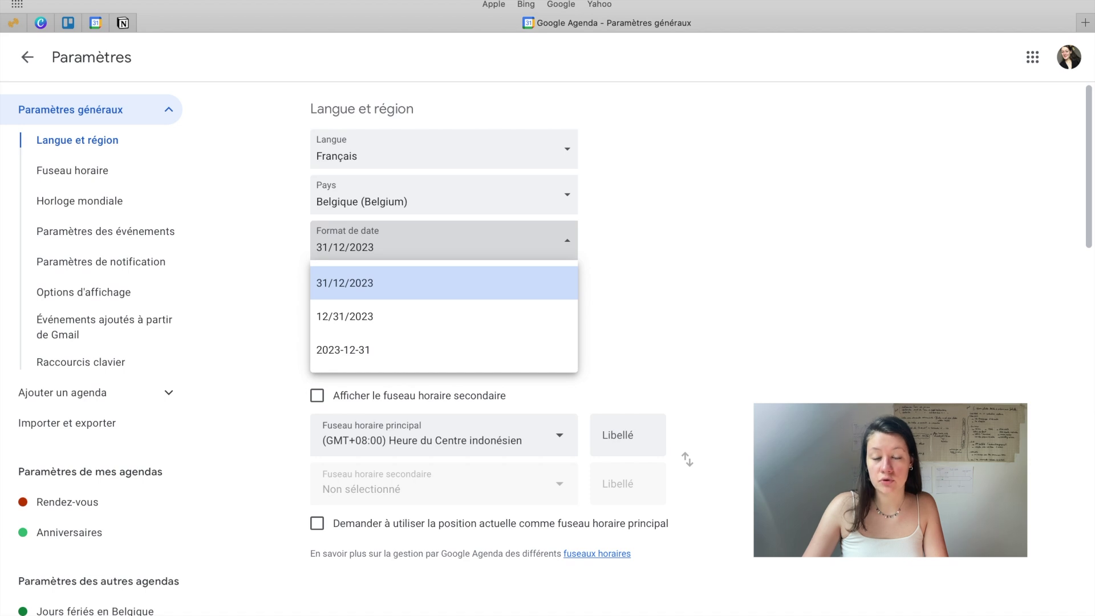
pyautogui.click(444, 283)
# - Look through the time zone and world clock settings and the available default event durations
pyautogui.scroll(-1, 444, 283)
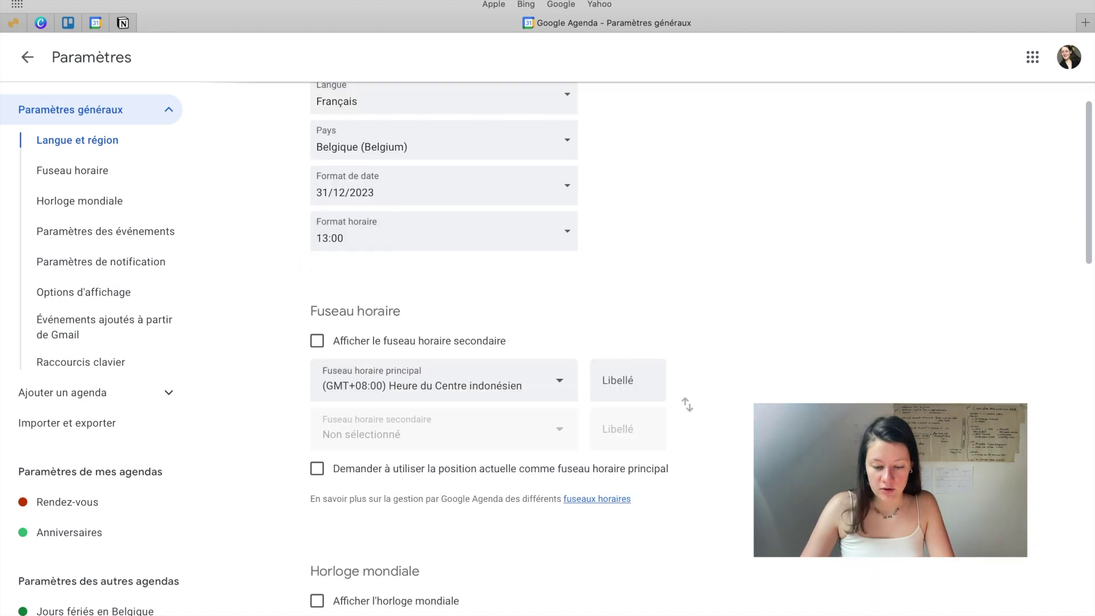
pyautogui.scroll(-3, 443, 308)
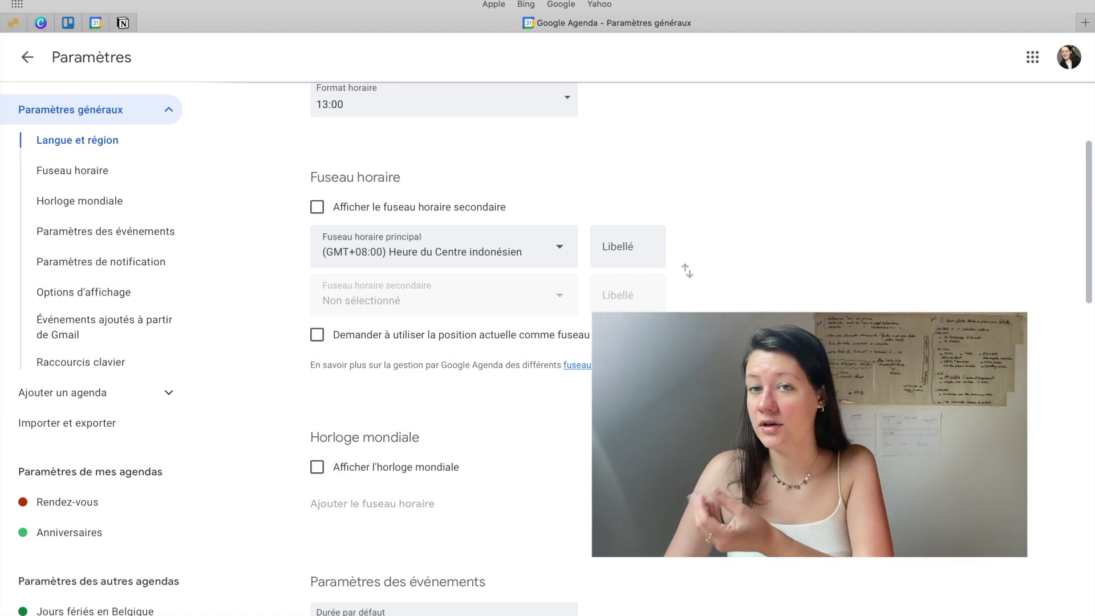
pyautogui.scroll(-1, 445, 247)
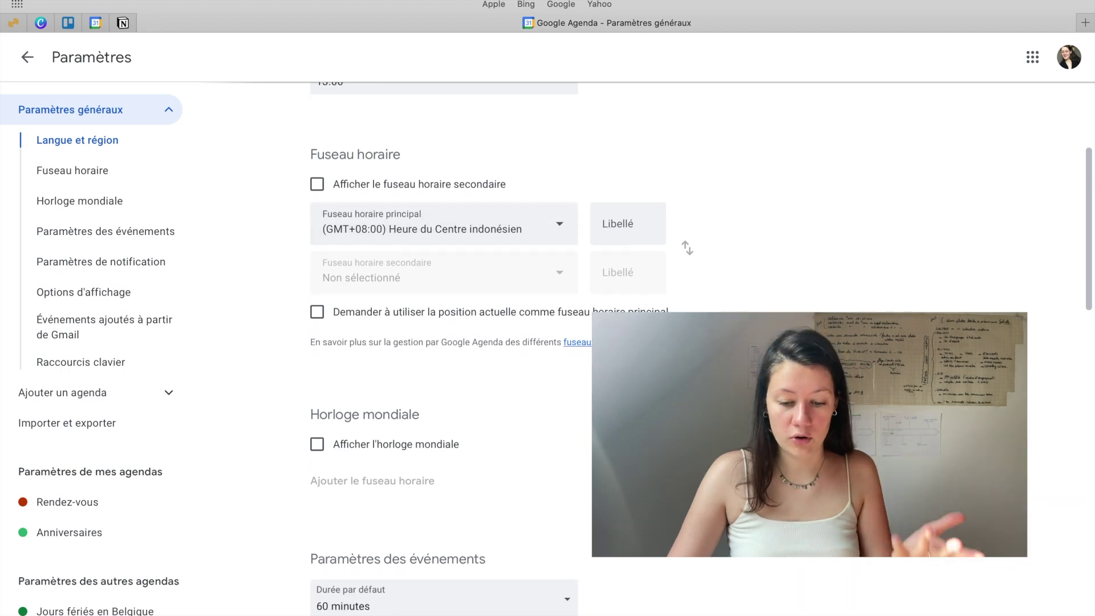
pyautogui.scroll(-4, 445, 285)
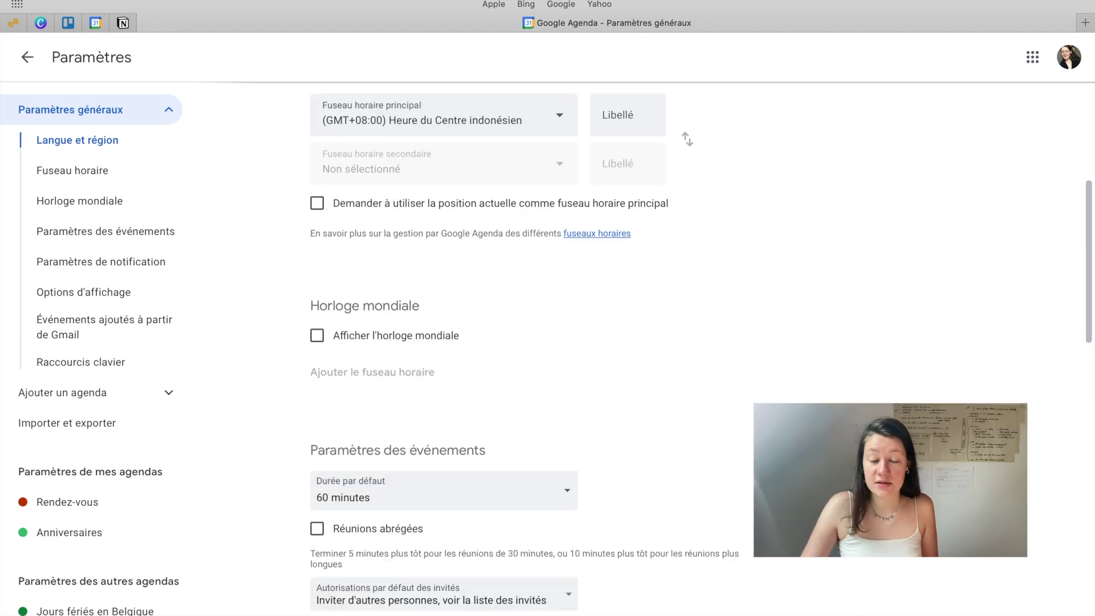
pyautogui.scroll(-6, 445, 297)
pyautogui.click(444, 304)
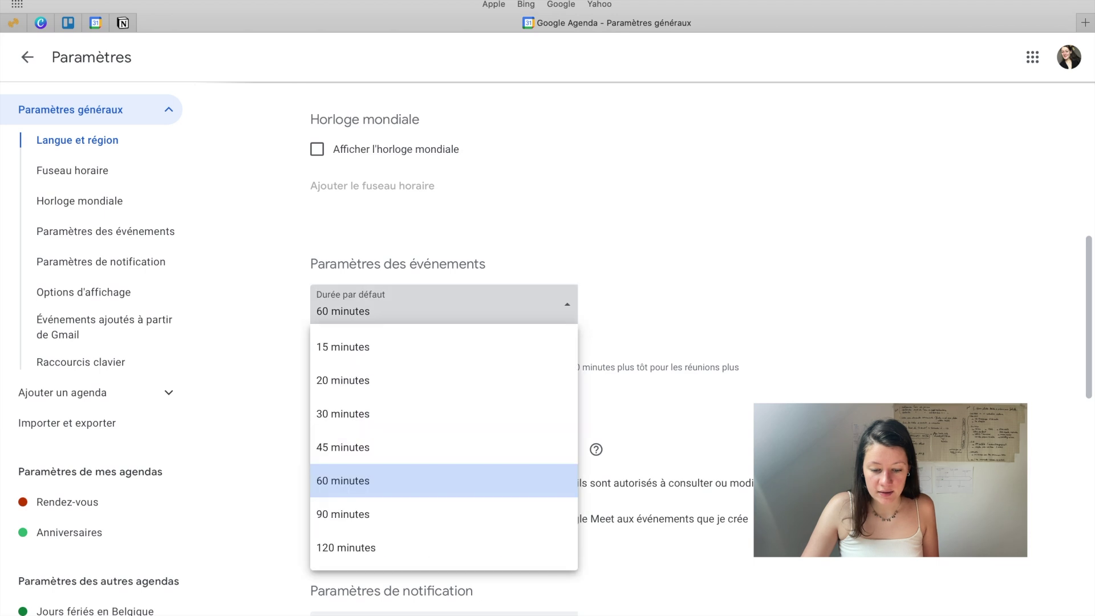
pyautogui.click(444, 304)
pyautogui.click(444, 305)
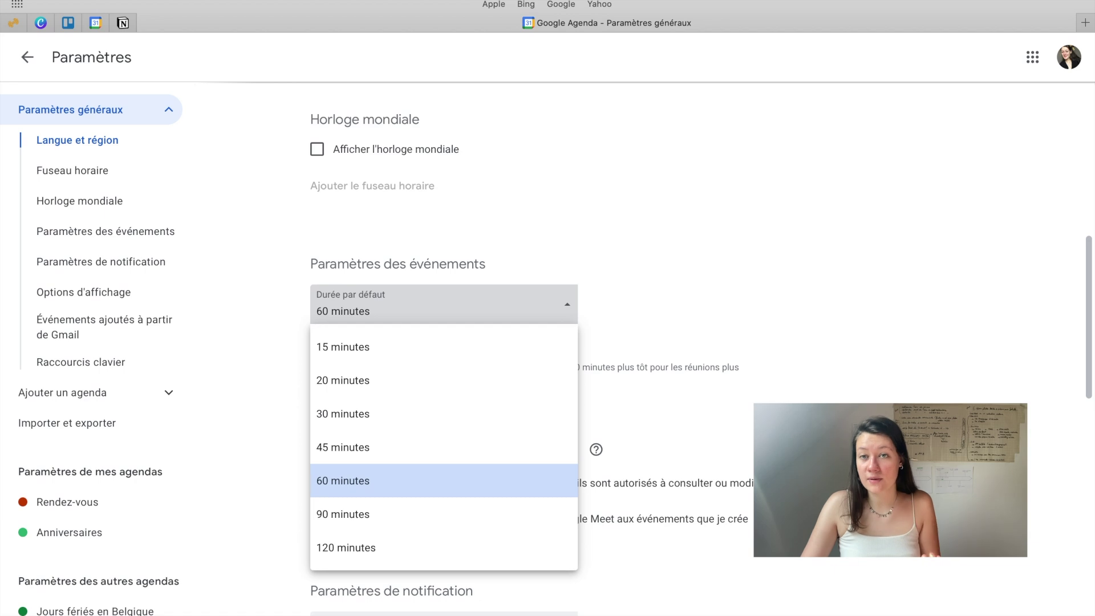
pyautogui.press('Escape')
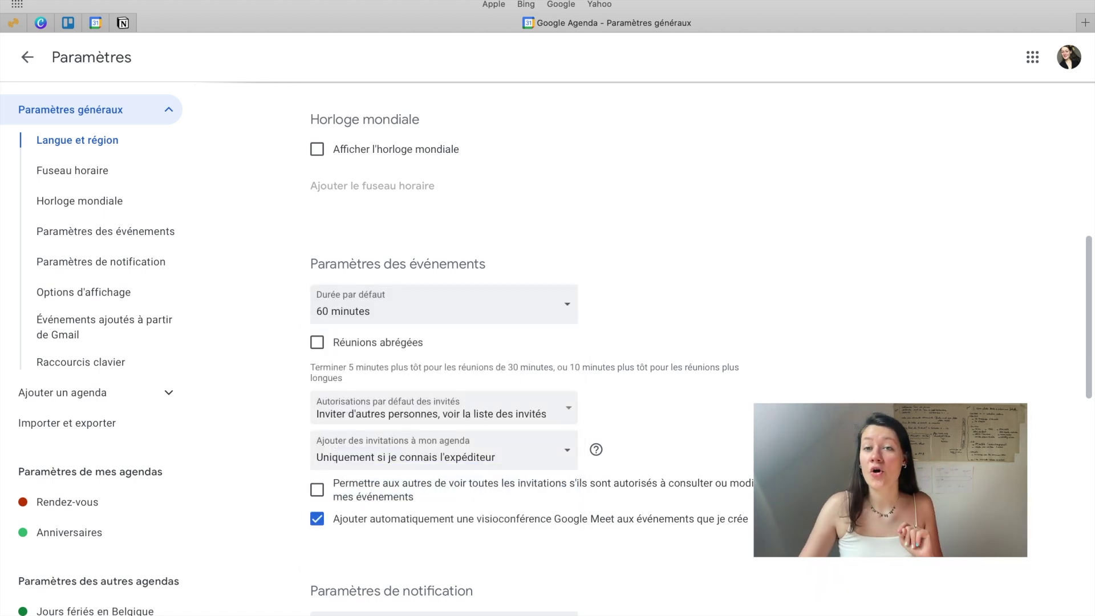
# - Review the options for adding invitations, and turn off automatically adding a Google Meet video conference to created events
pyautogui.scroll(-5, 531, 348)
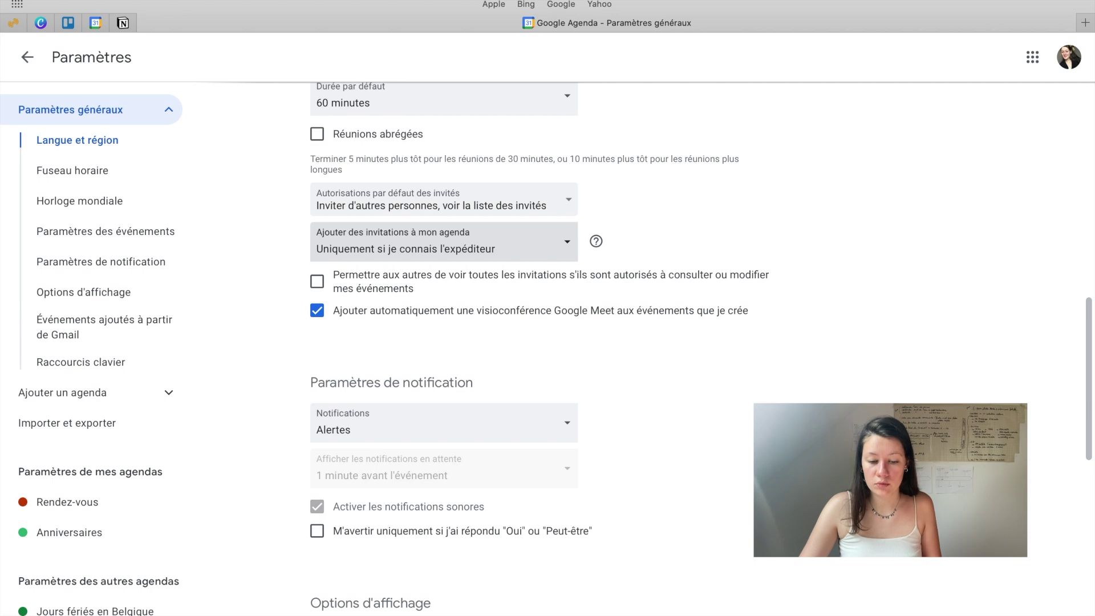
pyautogui.click(445, 242)
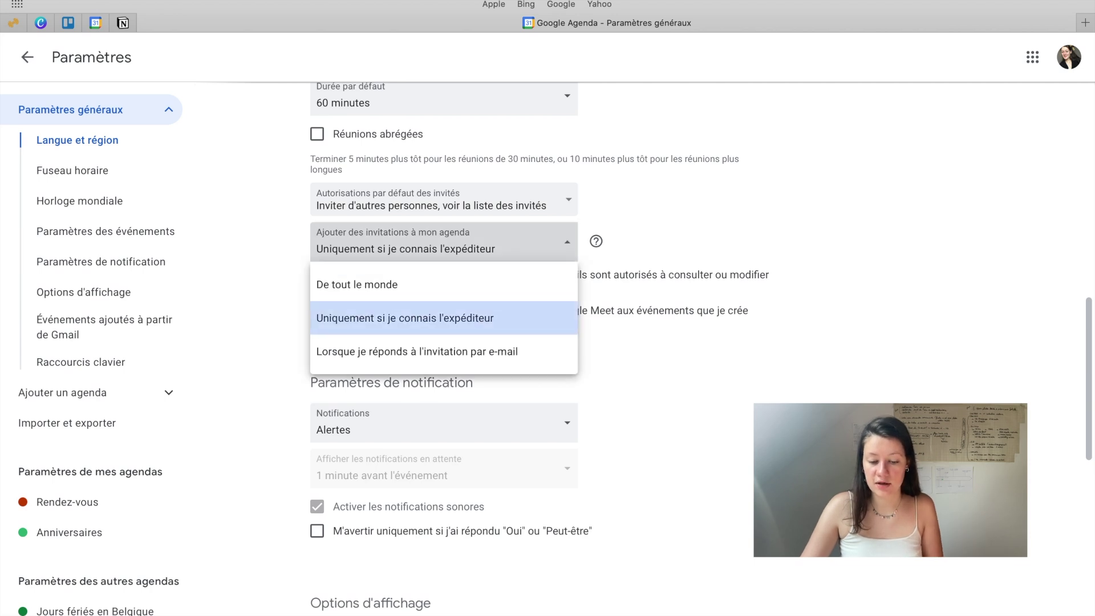
pyautogui.press('Escape')
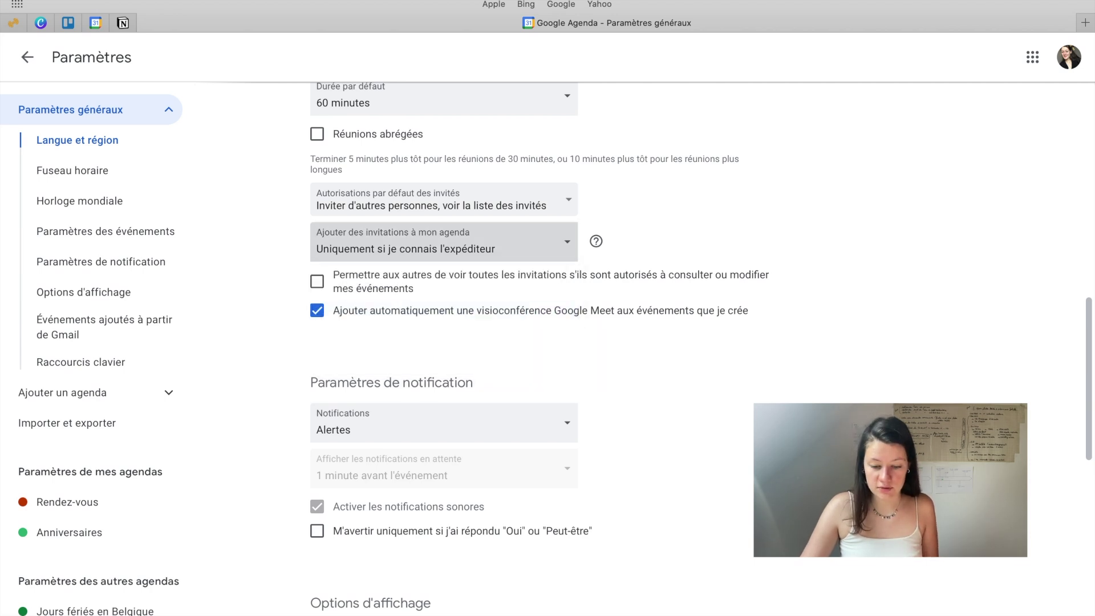
pyautogui.scroll(-1, 445, 242)
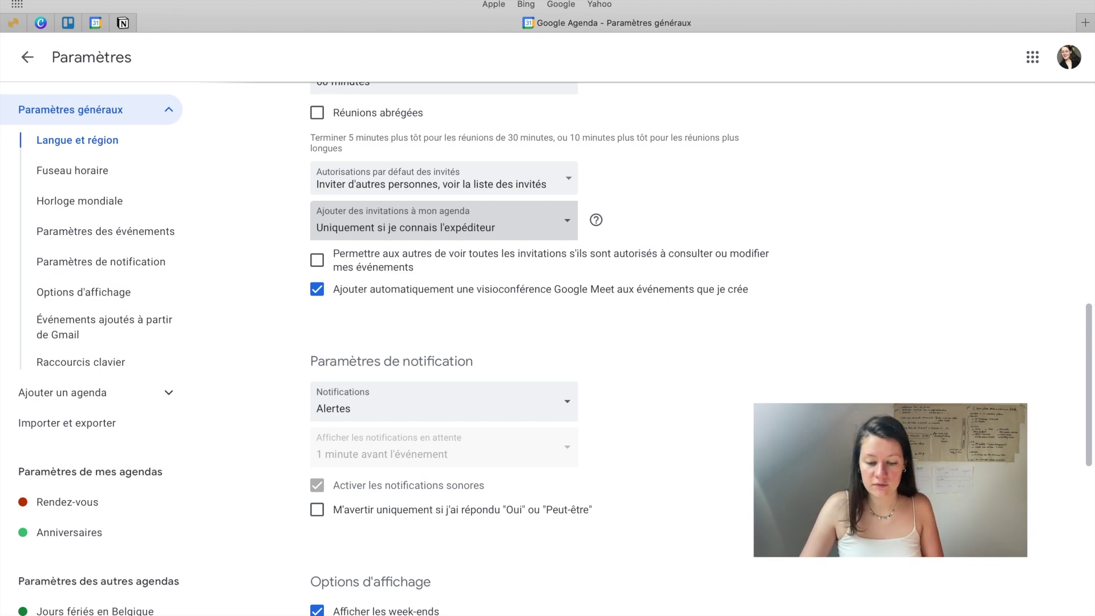
pyautogui.scroll(3, 547, 343)
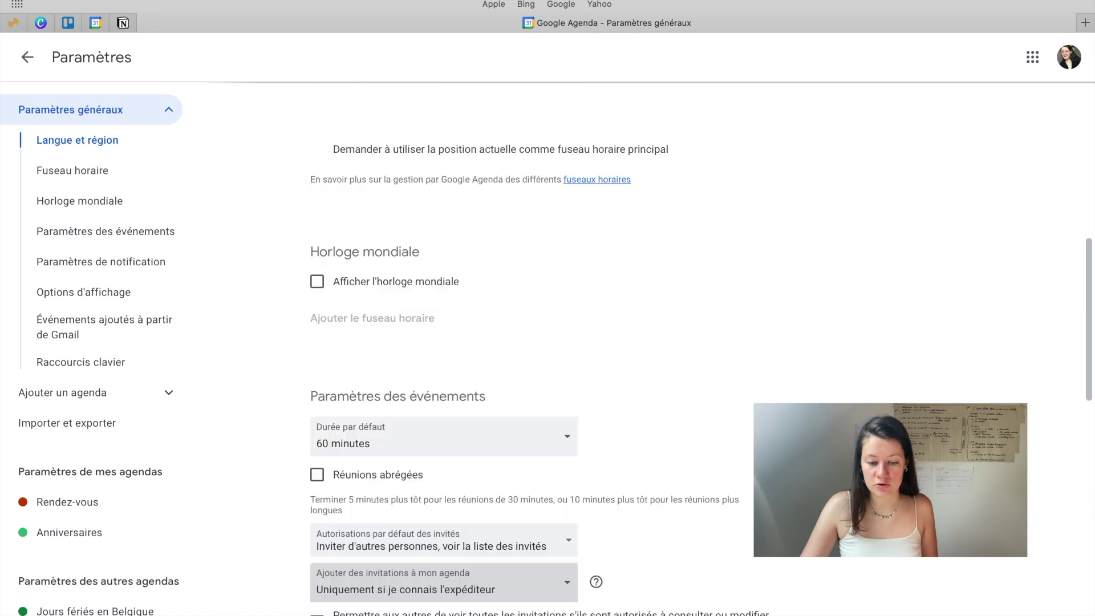
pyautogui.scroll(-2, 548, 342)
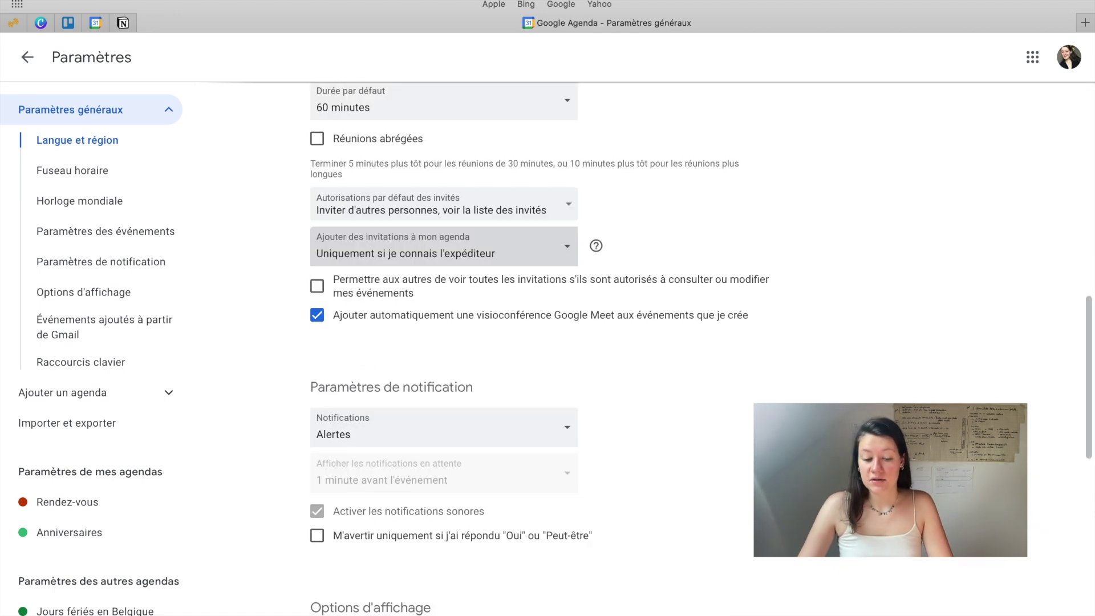
pyautogui.click(317, 315)
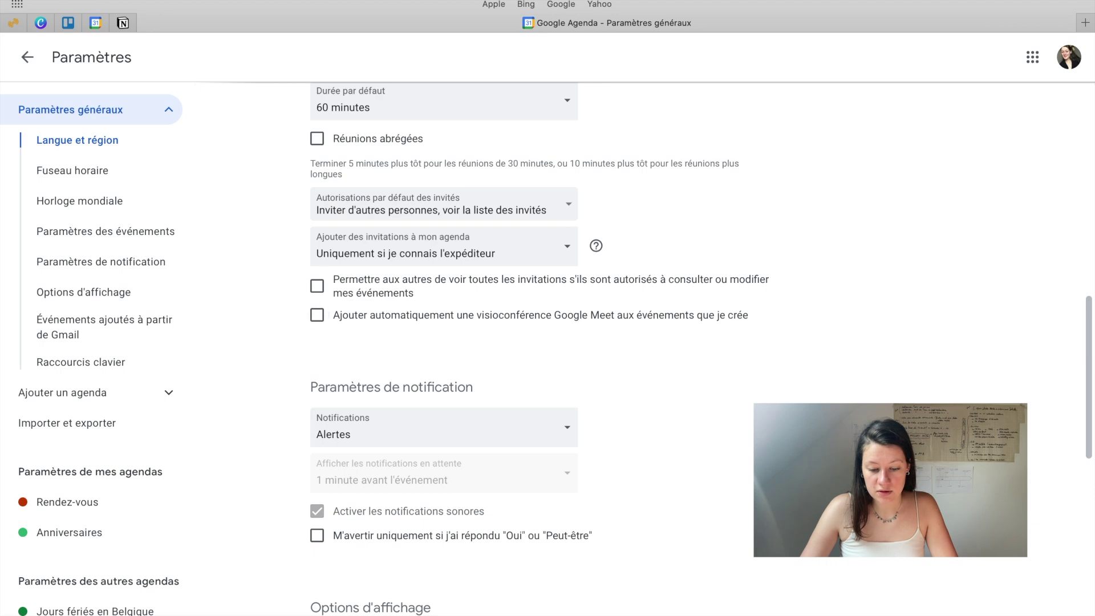
# - Examine the notification choices, the display options and the available secondary calendars in the general settings
pyautogui.scroll(-3, 702, 349)
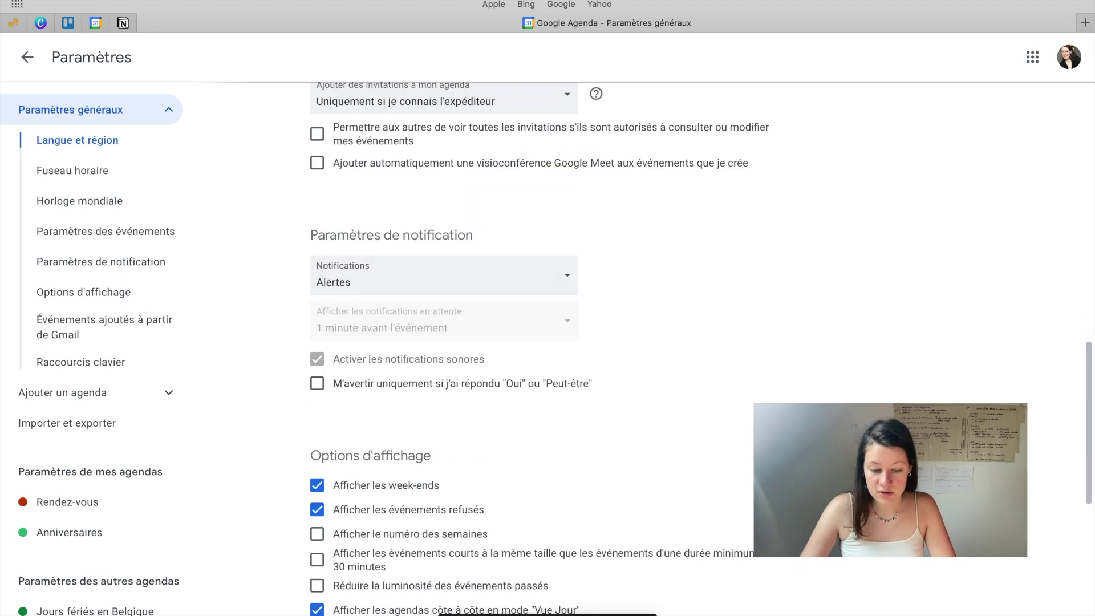
pyautogui.scroll(-1, 702, 348)
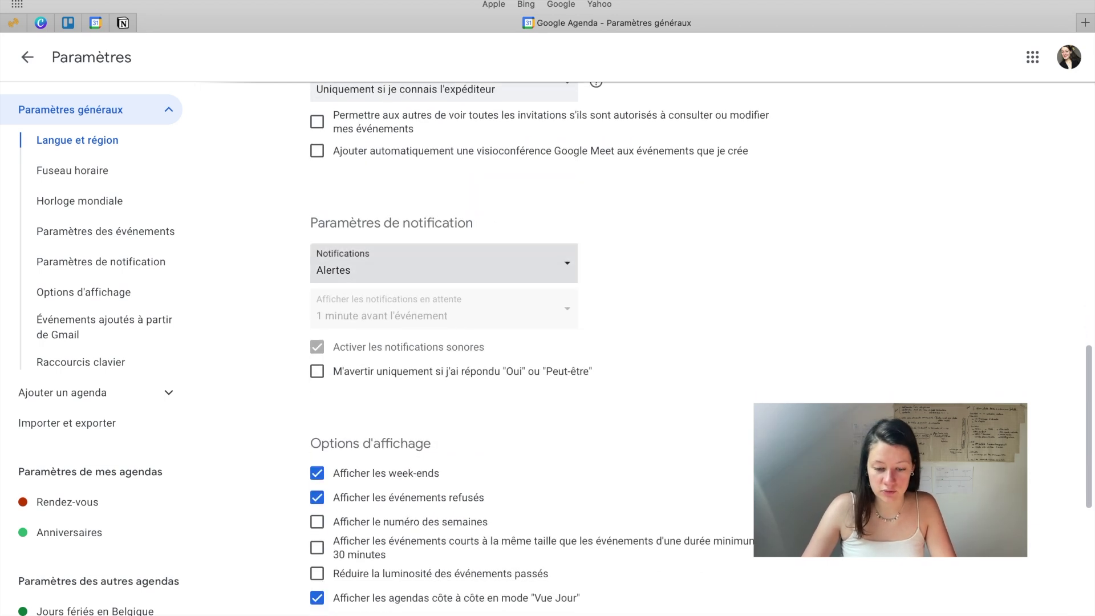
pyautogui.click(443, 263)
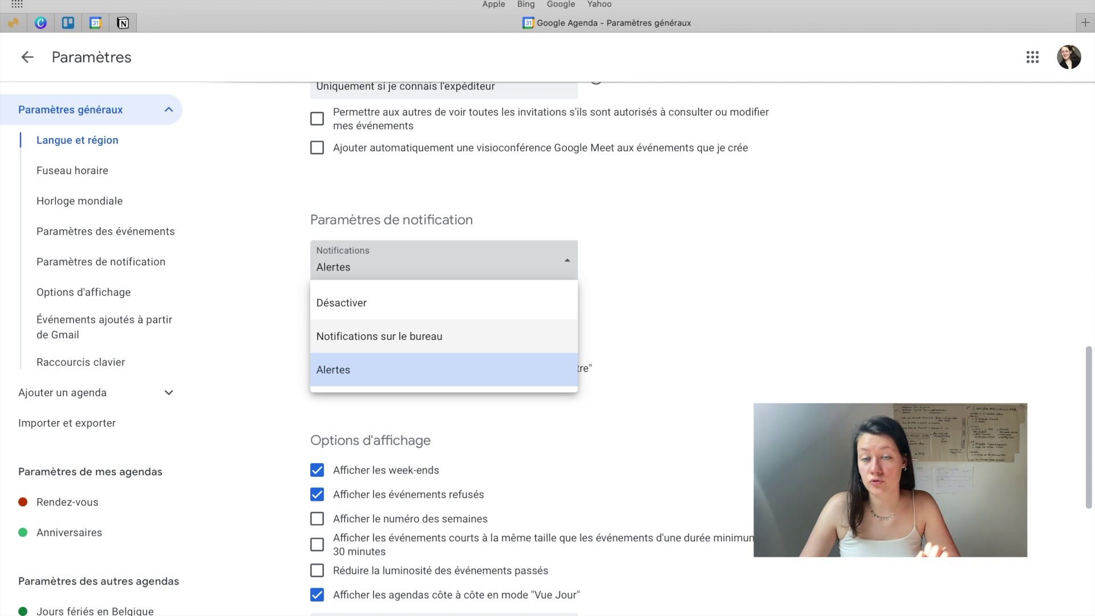
pyautogui.press('Escape')
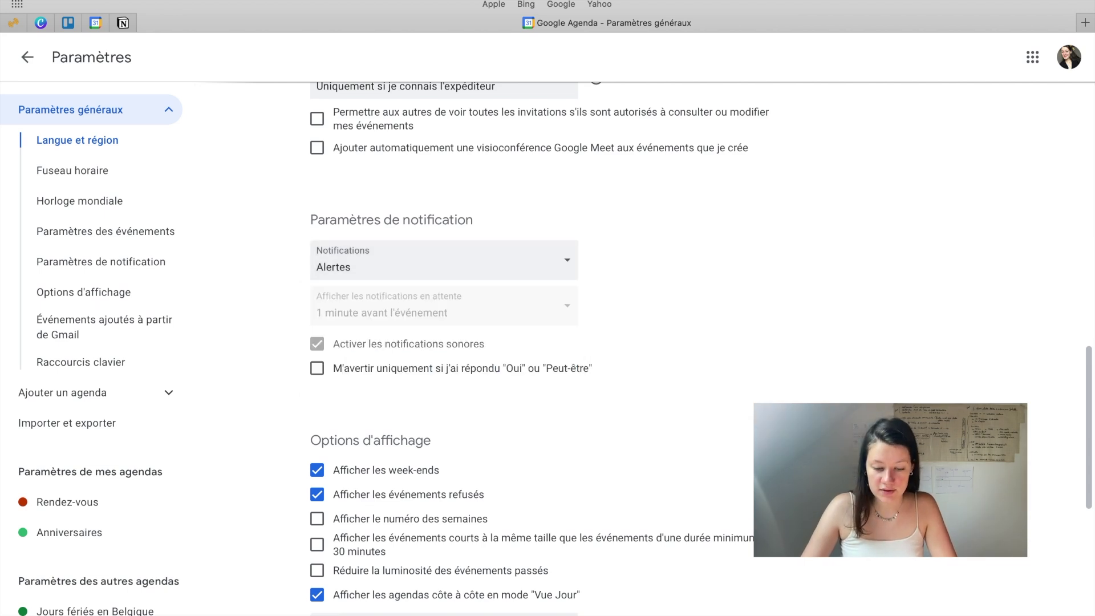
pyautogui.scroll(-2, 530, 342)
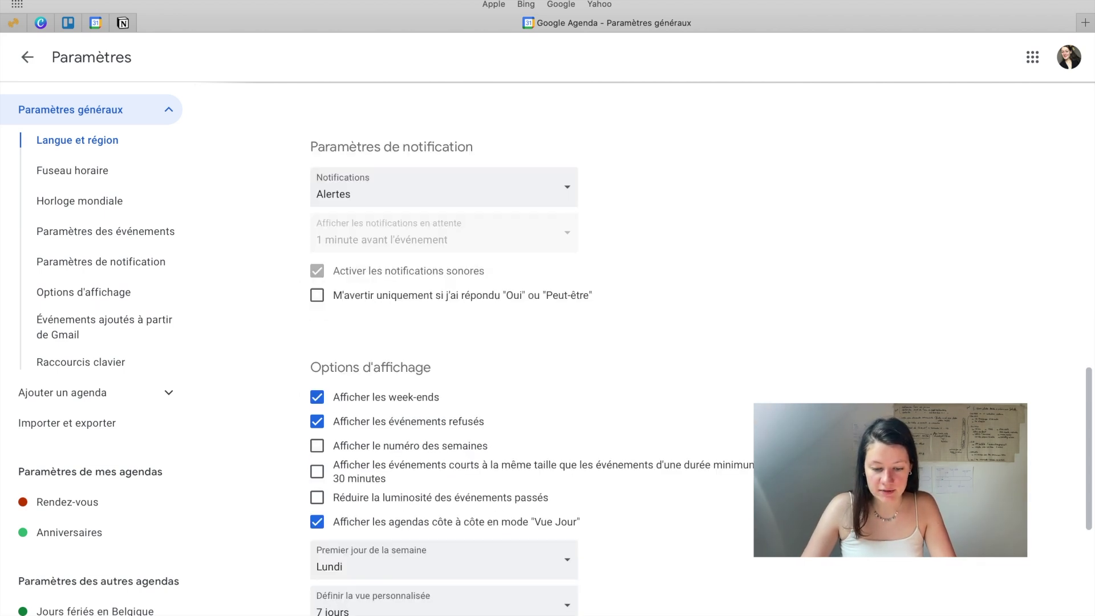
pyautogui.scroll(-5, 530, 342)
pyautogui.scroll(1, 531, 342)
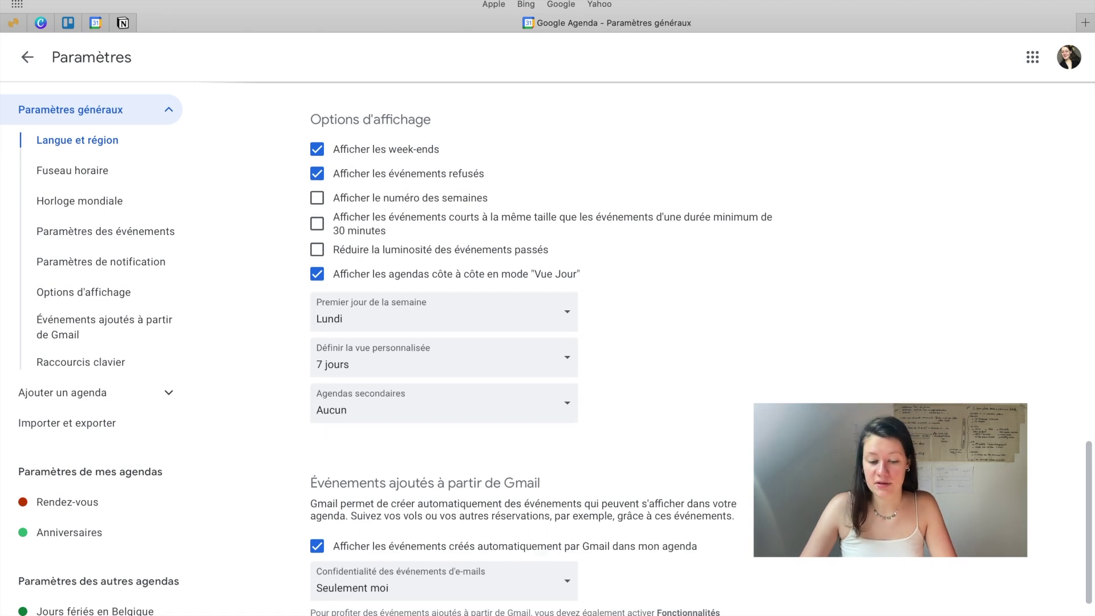
pyautogui.scroll(-1, 445, 297)
pyautogui.scroll(-1, 445, 285)
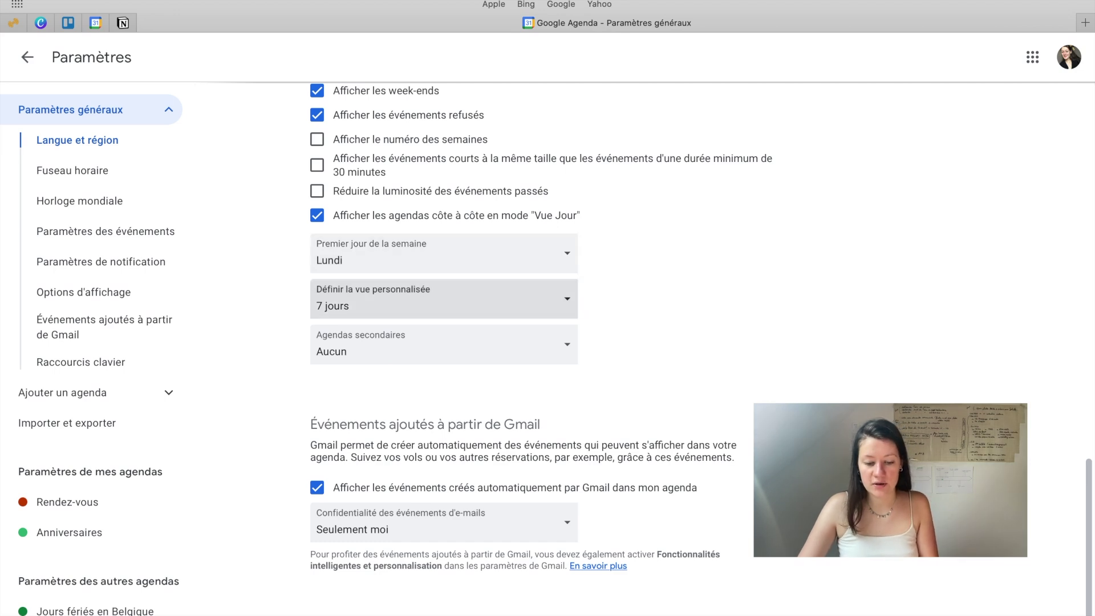
pyautogui.scroll(-3, 445, 277)
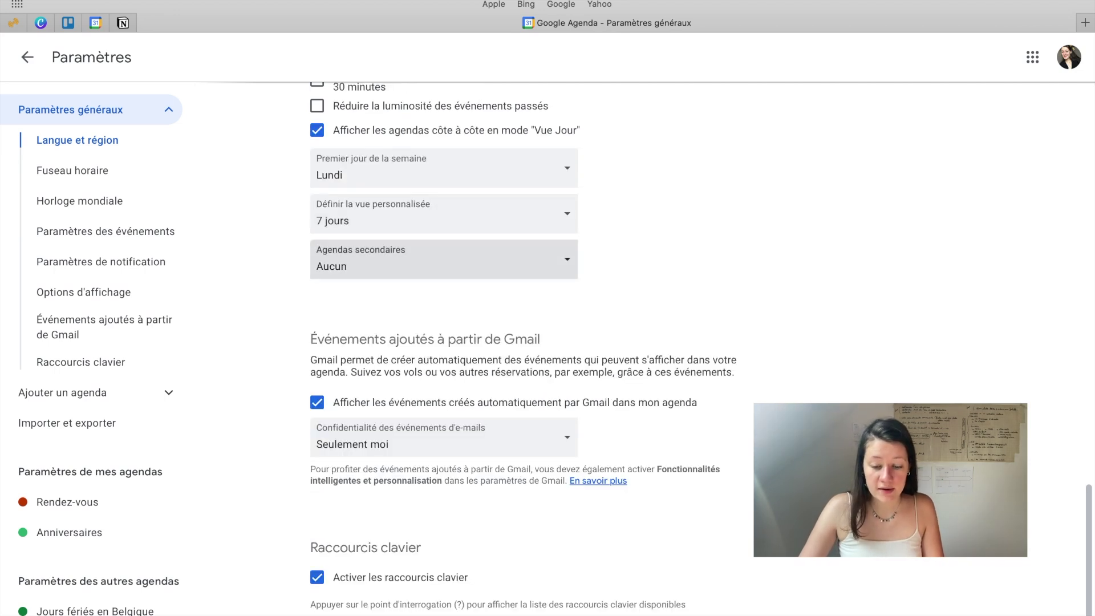
pyautogui.click(444, 261)
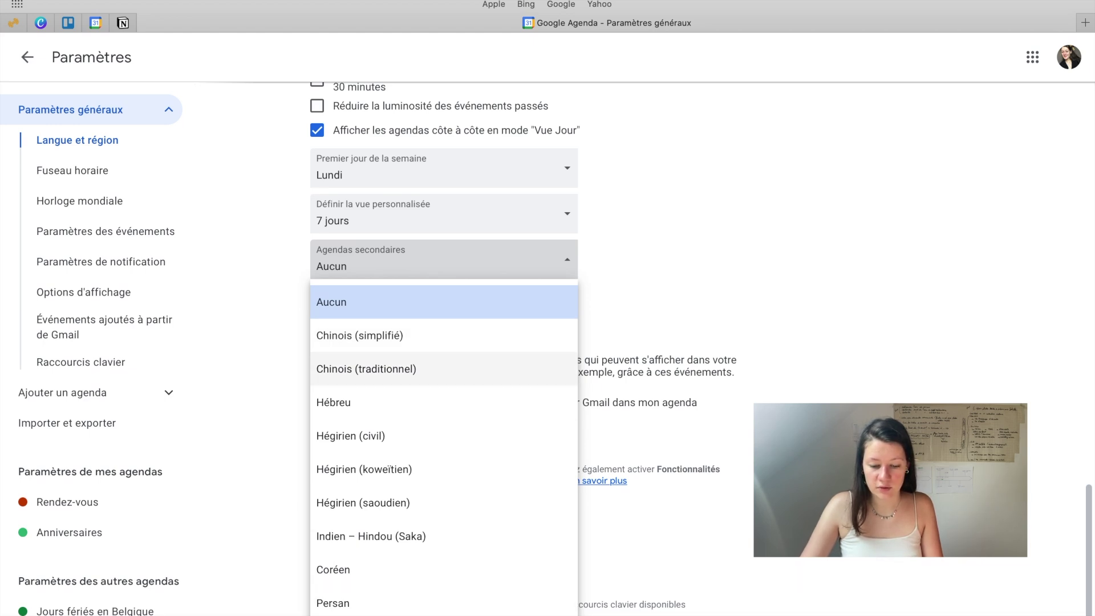
pyautogui.click(645, 296)
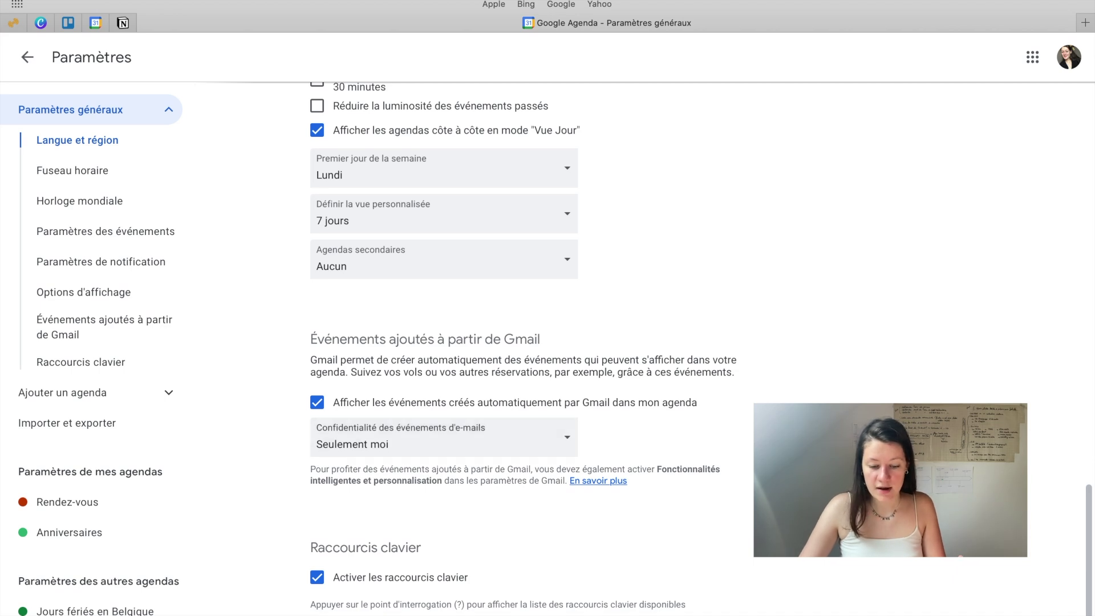
# - Return to the month calendar and set the "Rendez-vous" calendar's color to dark blue
pyautogui.scroll(20, 444, 366)
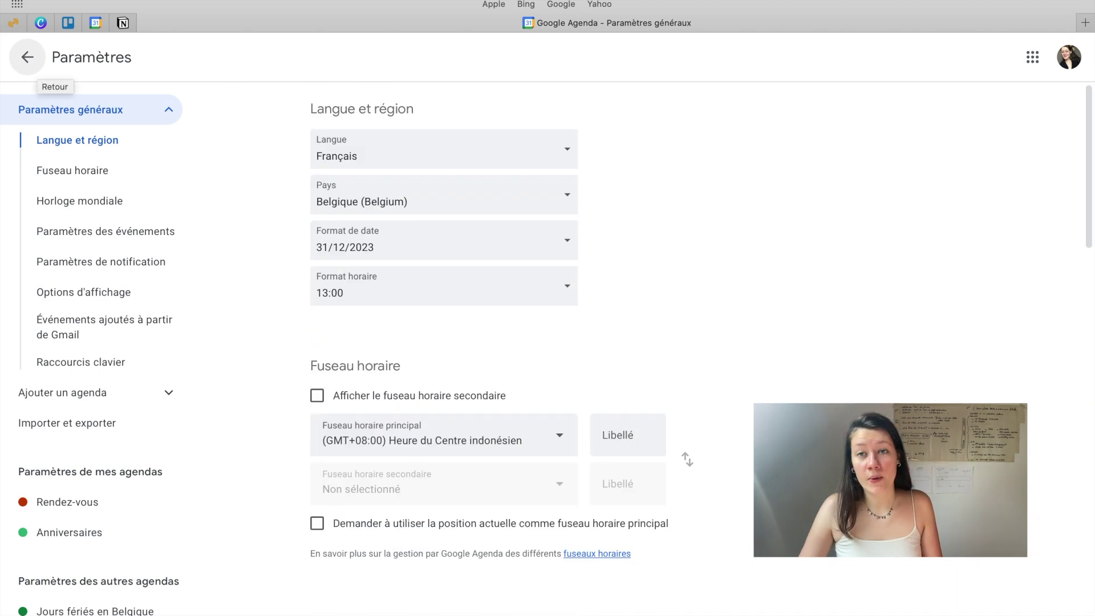
pyautogui.click(27, 57)
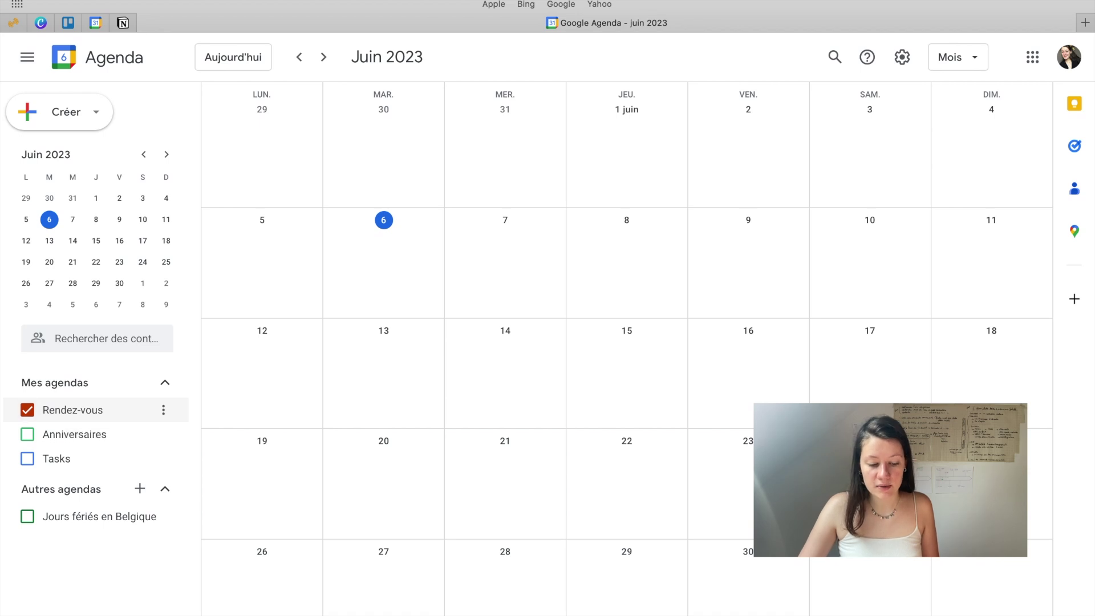
pyautogui.click(163, 410)
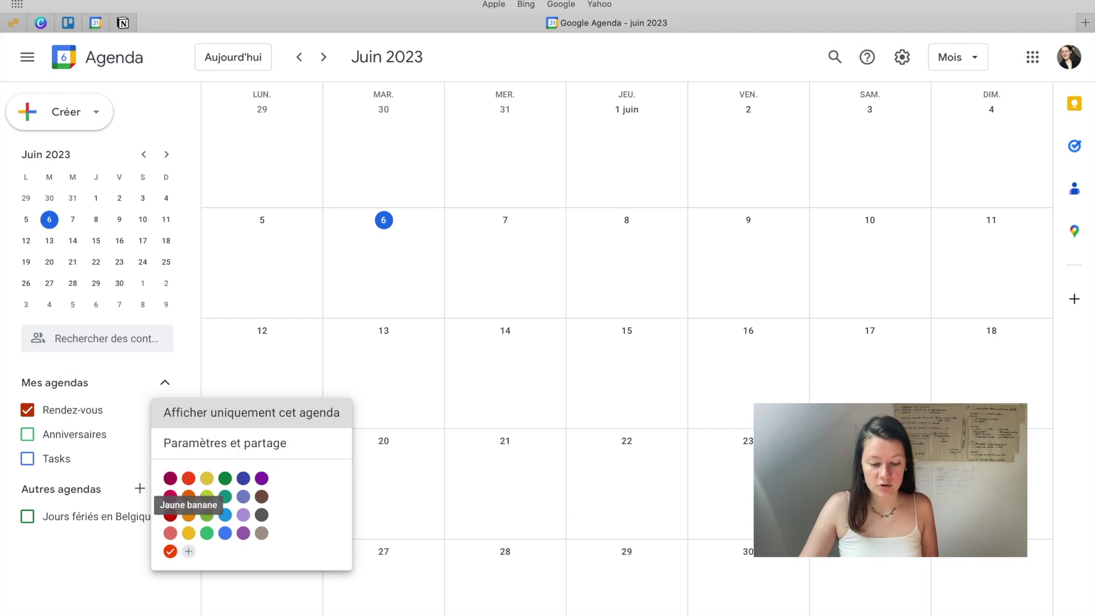
pyautogui.click(243, 478)
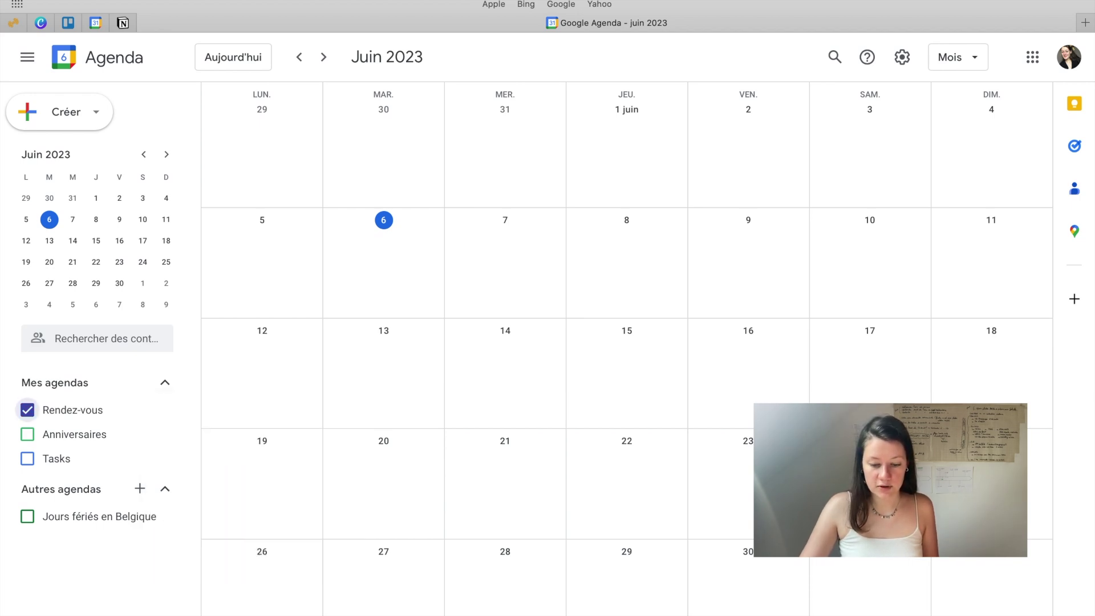
# - Create and save an all-day event titled "Rendez-vous" on 6 June 2023
pyautogui.write('c')
pyautogui.write('Rend')
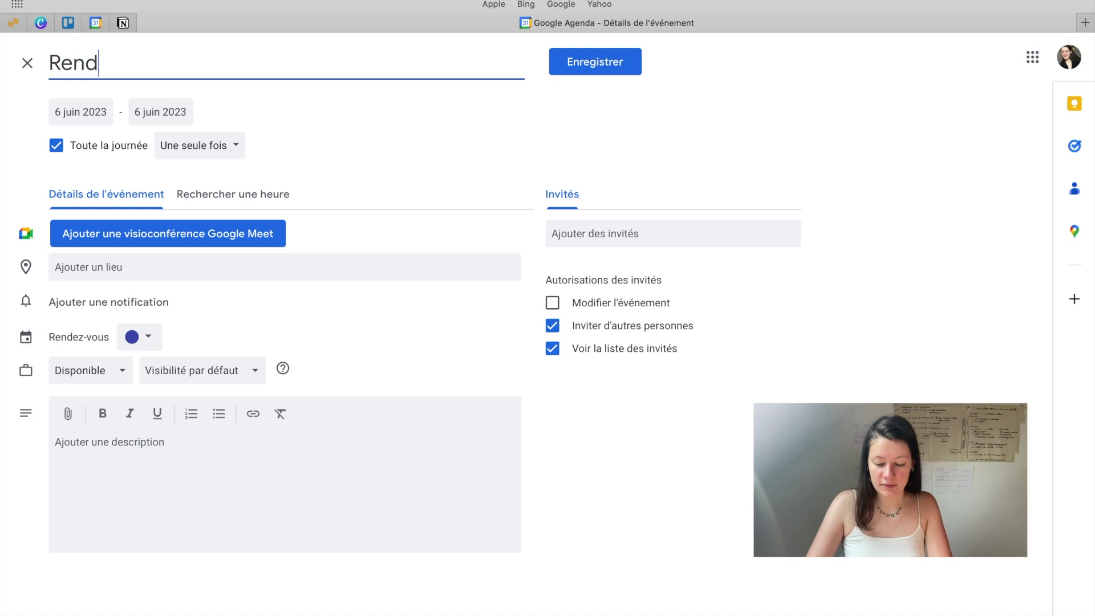
pyautogui.write('ez-vous')
pyautogui.press('Return')
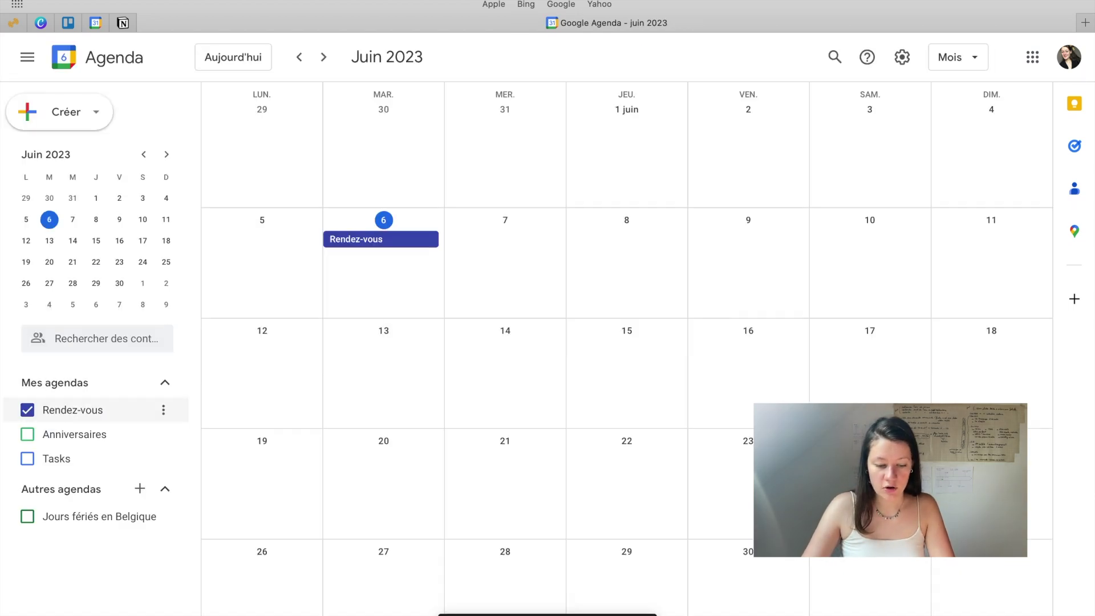
# - Change the "Rendez-vous" calendar's color to the first-row yellow, and check the options available for the "Anniversaires" calendar
pyautogui.click(163, 409)
pyautogui.click(207, 479)
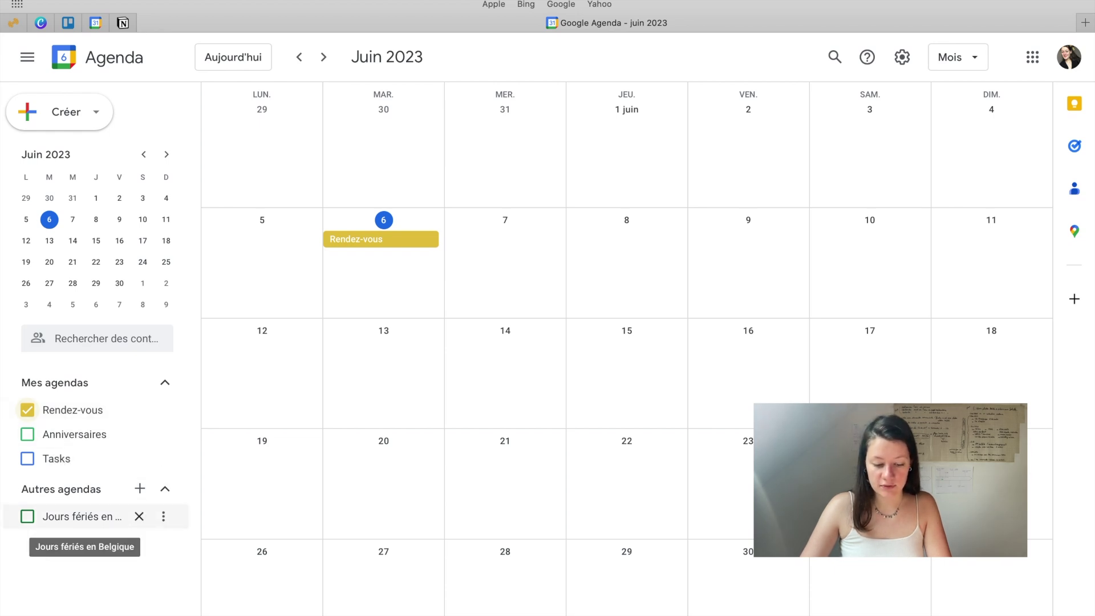
pyautogui.click(164, 434)
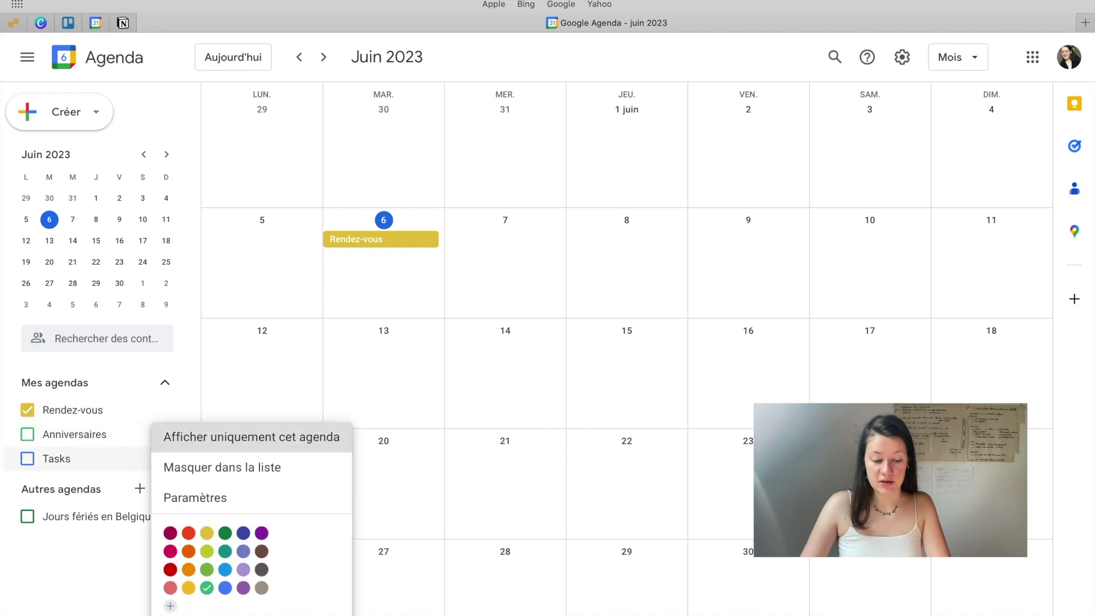
pyautogui.press('Escape')
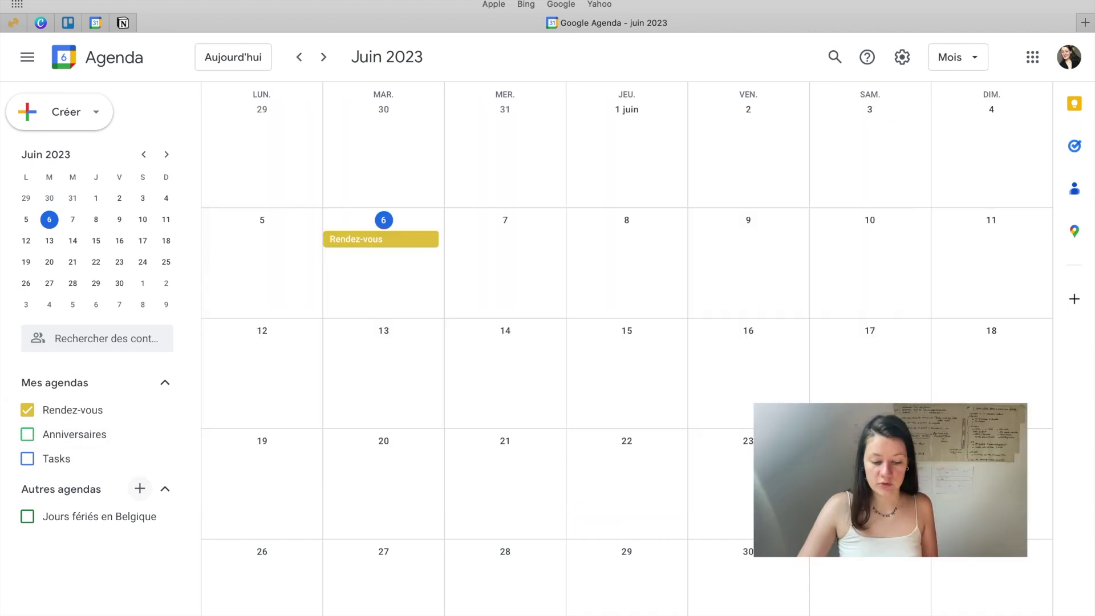
# - Open the page for browsing calendars of interest to add under "Autres agendas"
pyautogui.click(140, 489)
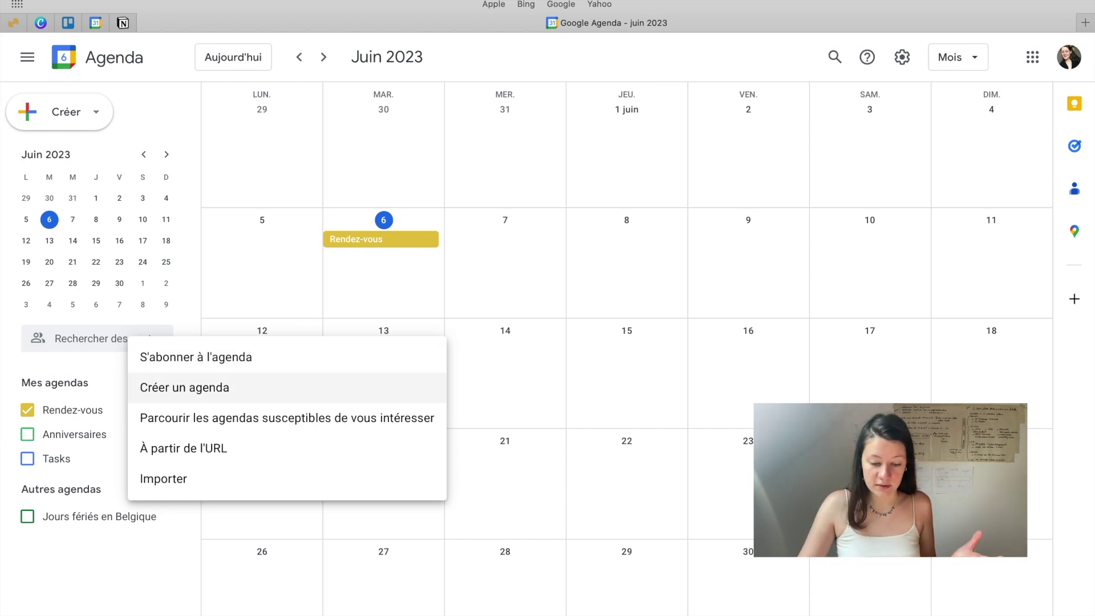
pyautogui.click(287, 418)
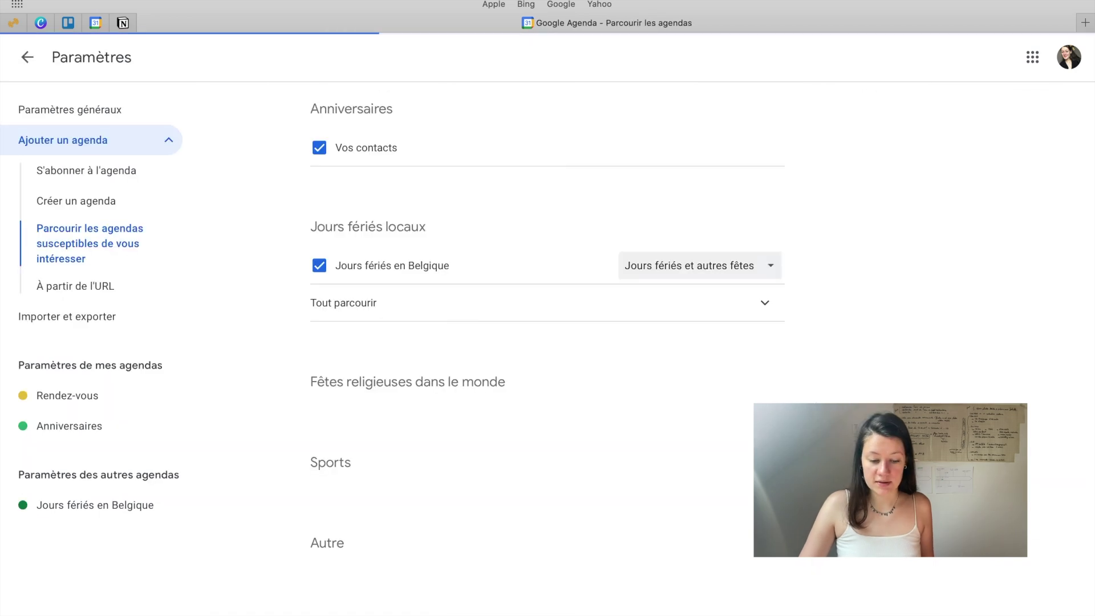
# - Look through the religious holiday, sports and other calendars offered for subscription, and return to the month calendar
pyautogui.scroll(-3, 548, 336)
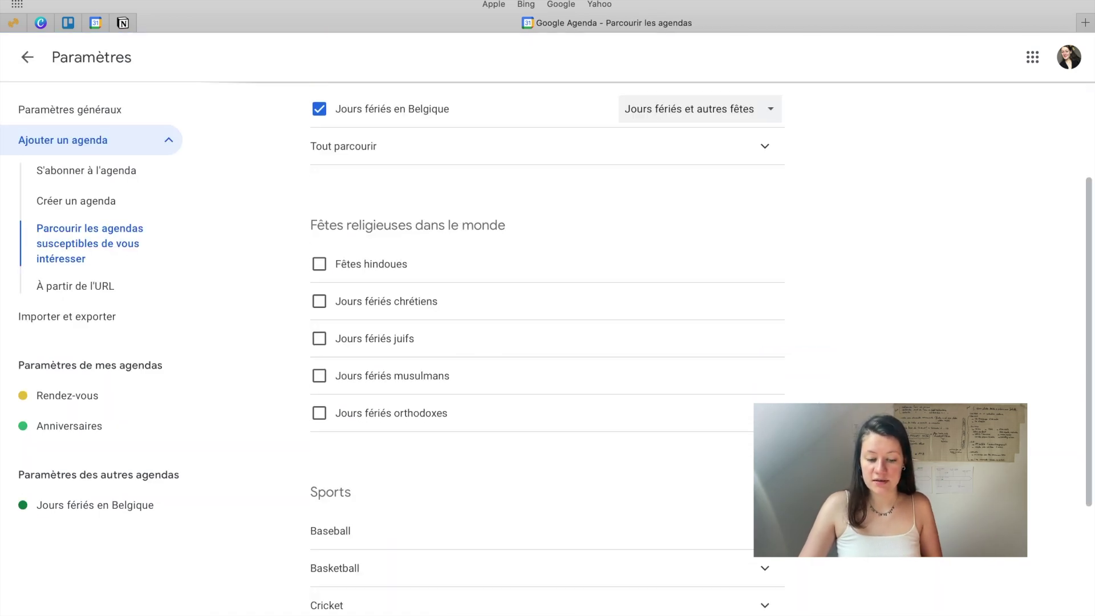
pyautogui.scroll(-1, 548, 319)
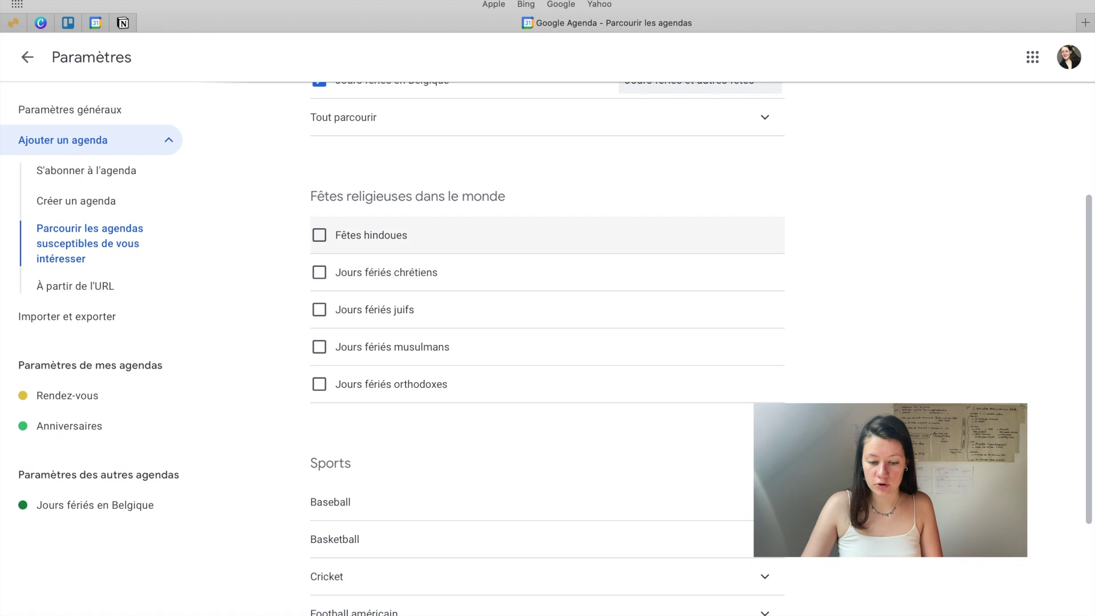
pyautogui.scroll(-4, 548, 320)
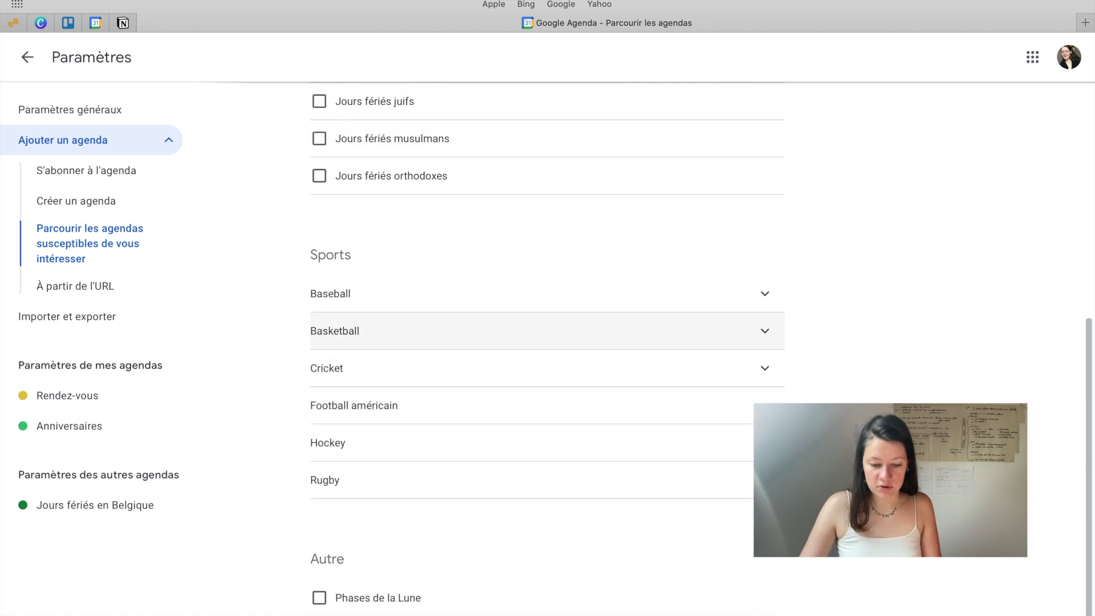
pyautogui.scroll(7, 548, 325)
pyautogui.click(27, 57)
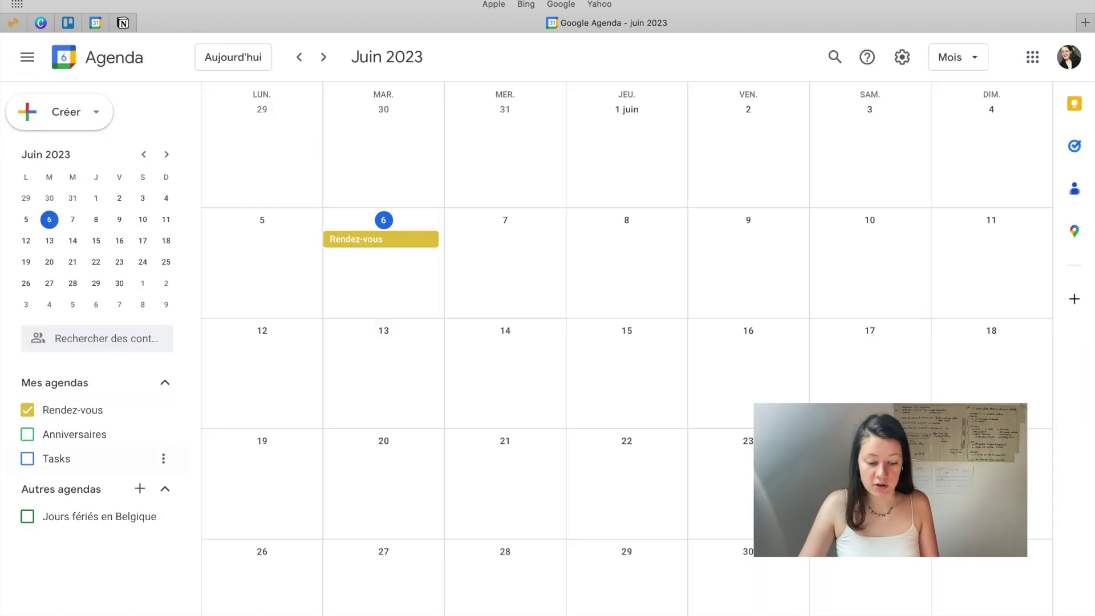
# - Start creating a new calendar under "Autres agendas" and name it "Vie sociale"
pyautogui.click(140, 488)
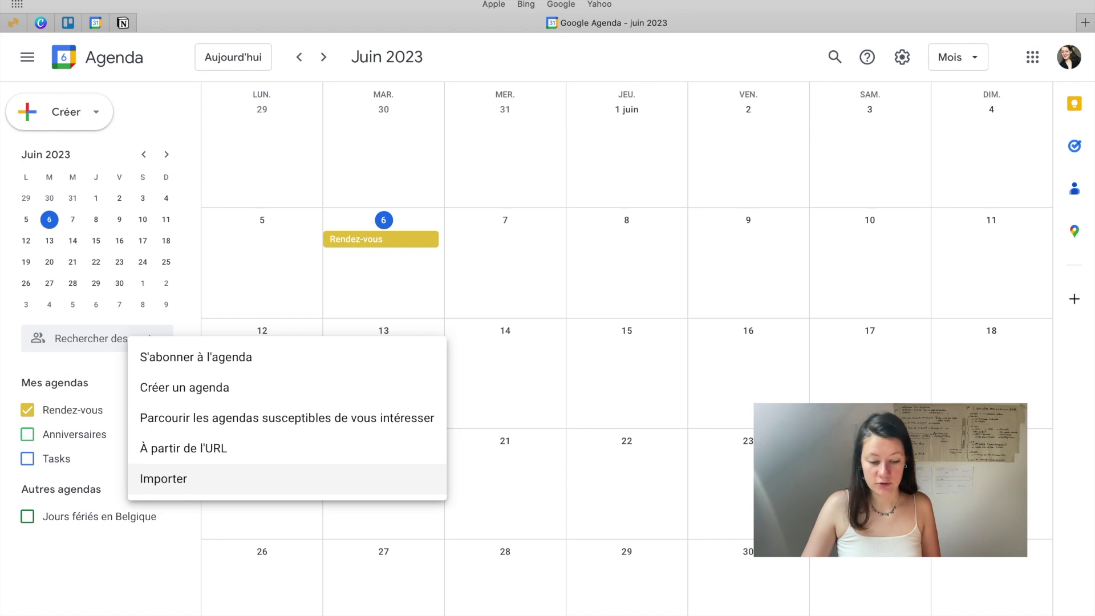
pyautogui.press('Return')
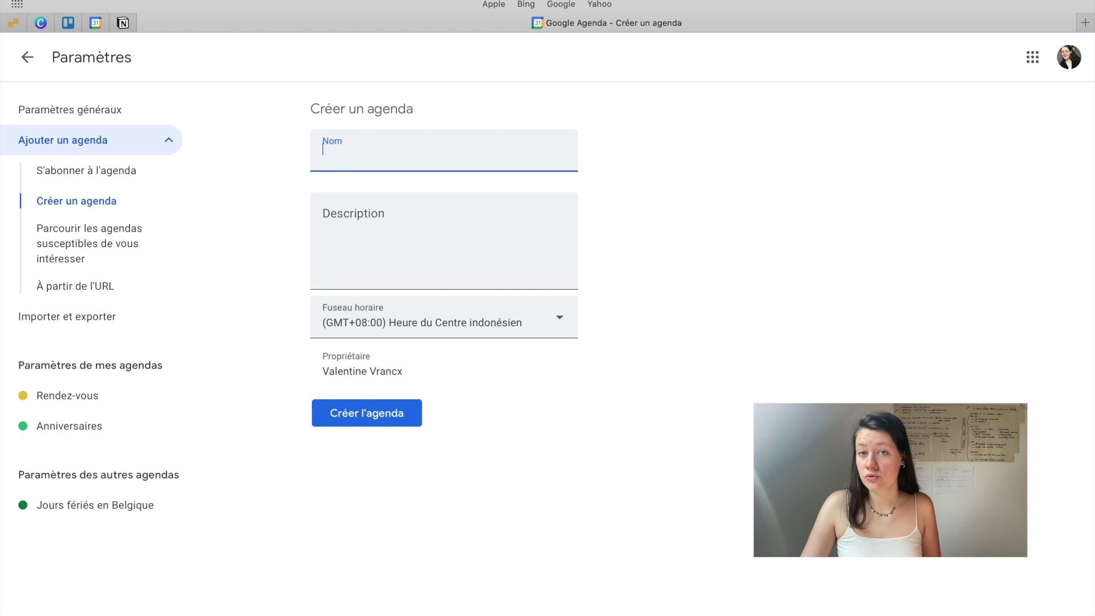
pyautogui.write('Vie perso')
pyautogui.press('super+a')
pyautogui.write('Vie sociale')
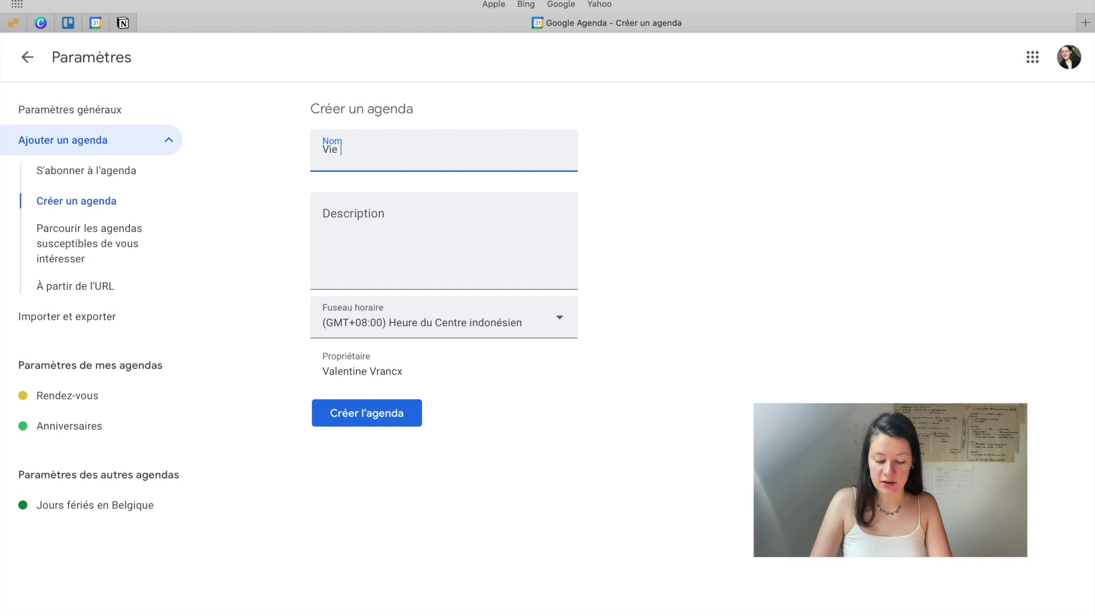
# - Describe the new calendar as "Pour tous les rendez-vous amicaux, avec les proches, etc."
pyautogui.press('Tab')
pyautogui.write('Pour tous les rendez-vous amivau')
pyautogui.press('BackSpace')
pyautogui.write('caux, avec les pr')
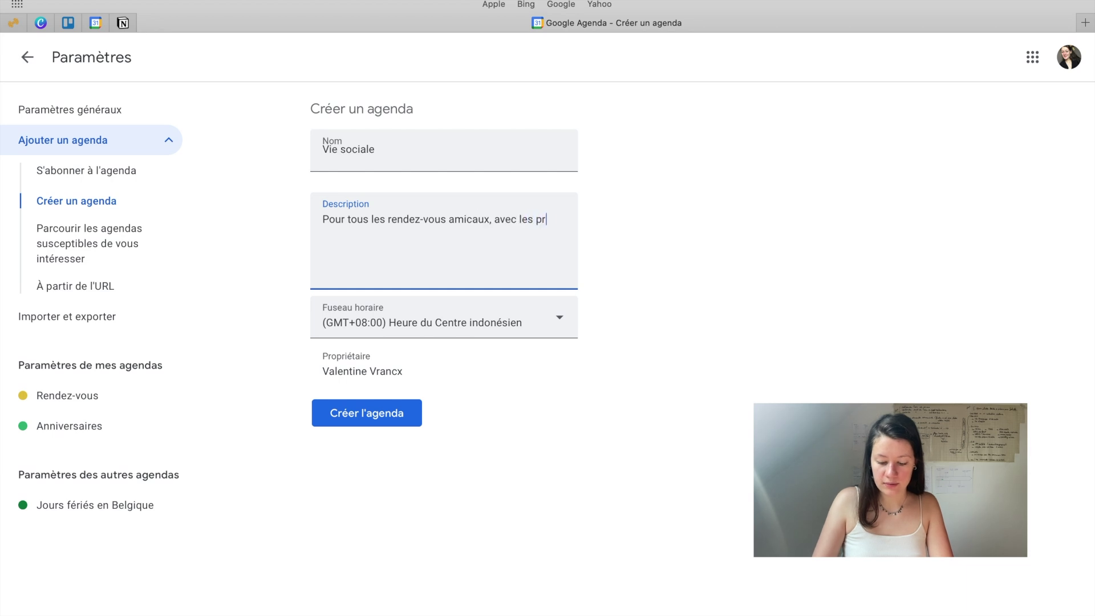
pyautogui.write('oches, etc.')
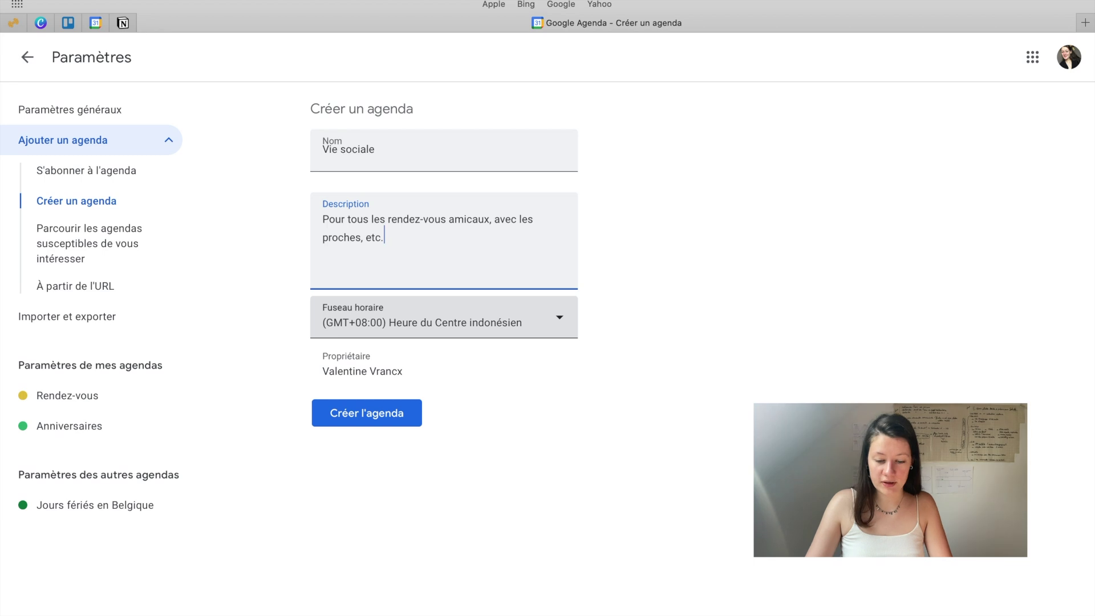
# - Set the new calendar's time zone to "(GMT+02:00) Heure d'Europe centrale - Paris" and create the calendar
pyautogui.click(443, 317)
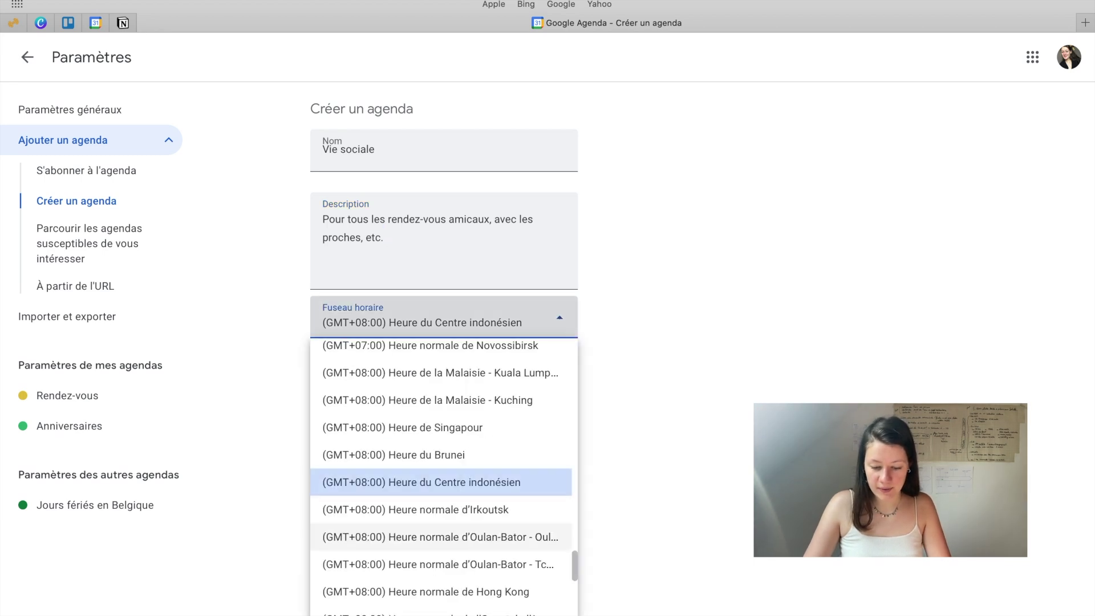
pyautogui.scroll(1, 442, 482)
pyautogui.scroll(2, 442, 483)
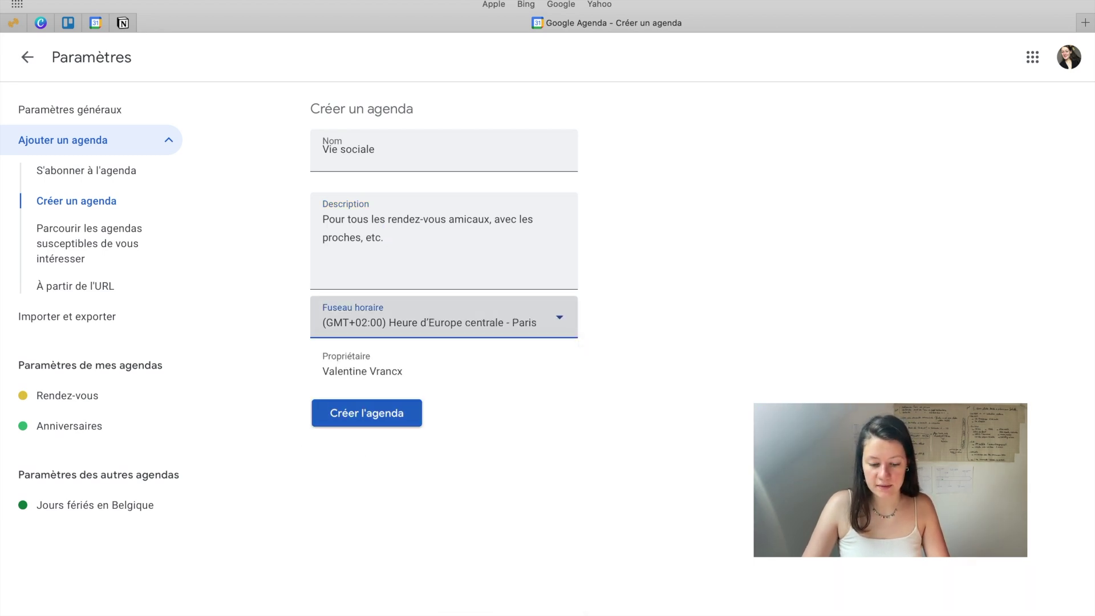
pyautogui.click(367, 413)
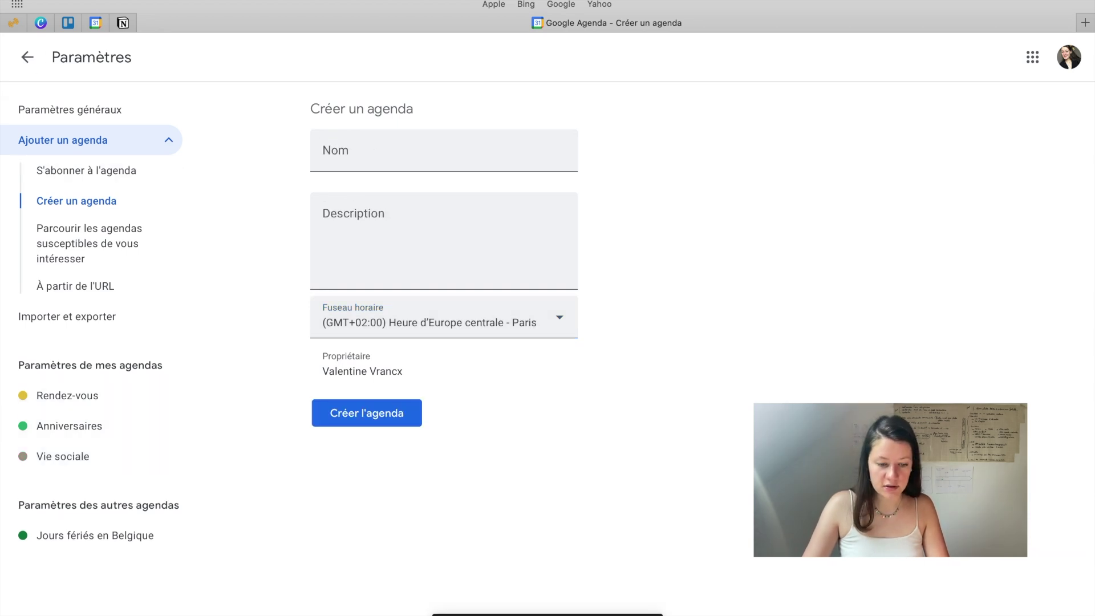
# - Return to the month calendar and set the "Vie sociale" calendar's color to the third-row light purple
pyautogui.click(28, 57)
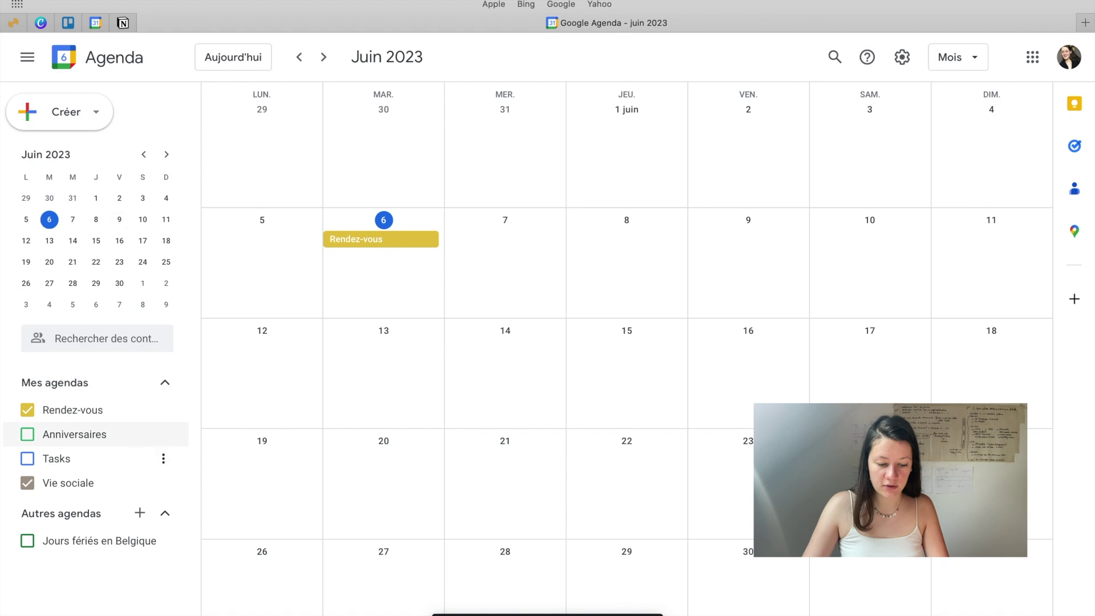
pyautogui.click(164, 483)
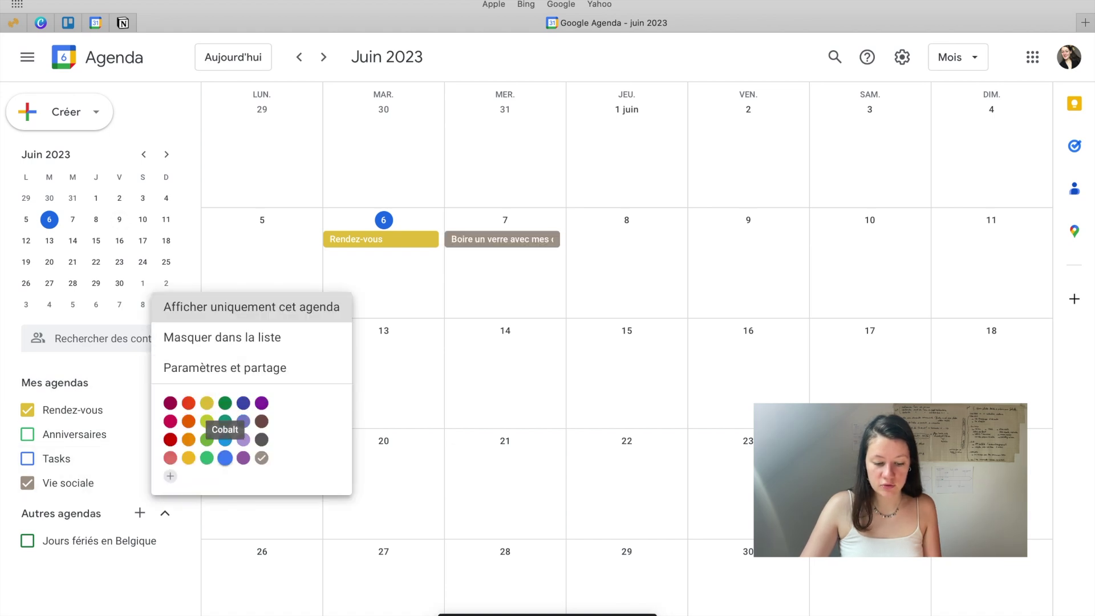
pyautogui.click(243, 440)
# - Try the custom color #DB7F3D on the "Vie sociale" calendar, and restore the third-row light purple
pyautogui.click(164, 483)
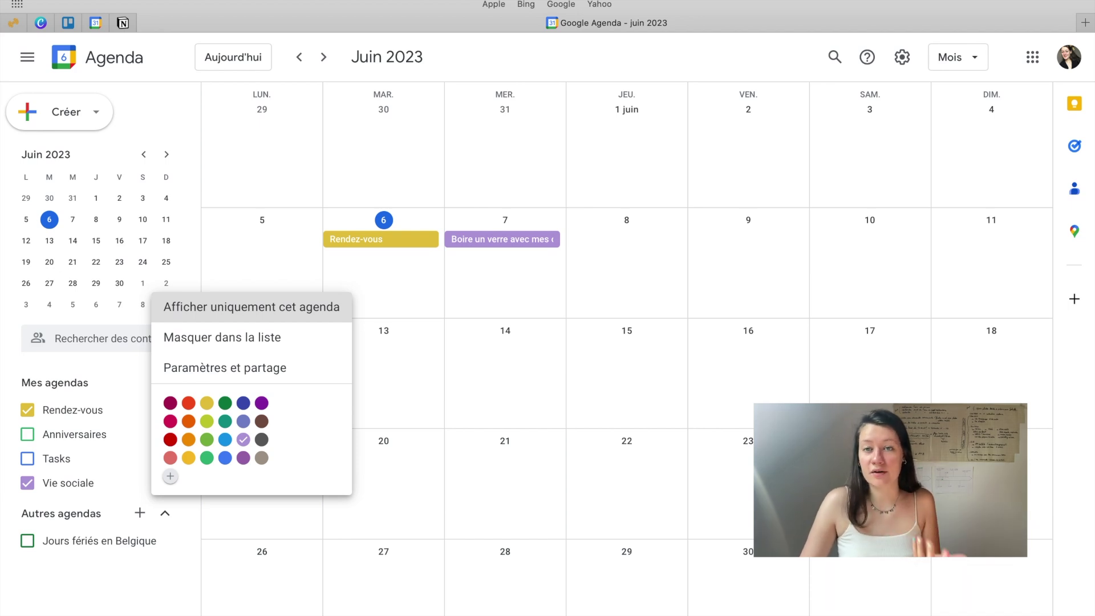
pyautogui.click(170, 476)
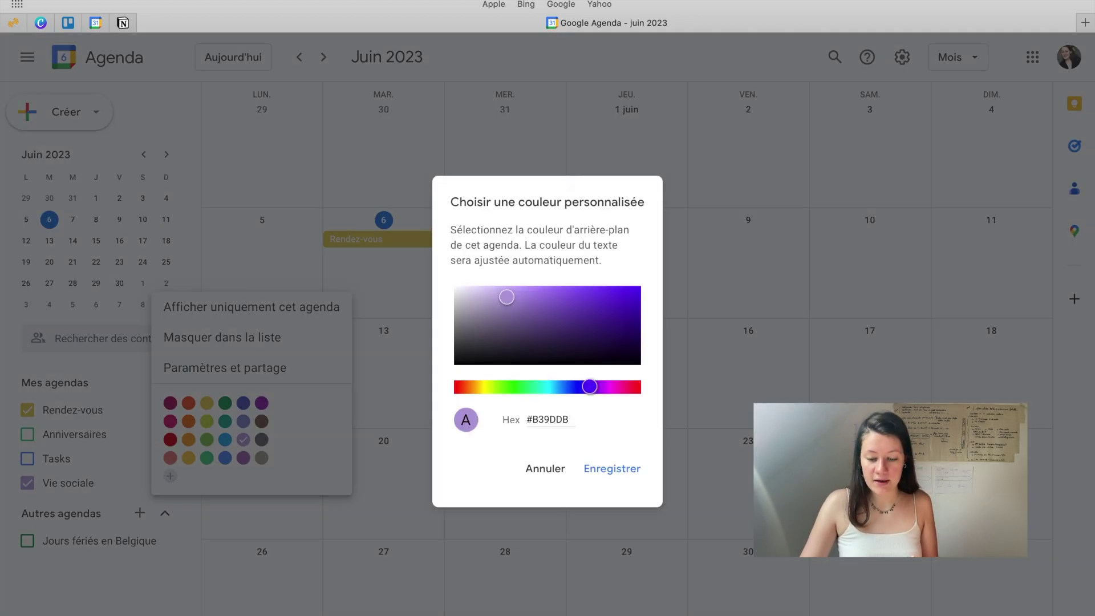
pyautogui.moveTo(506, 297); pyautogui.dragTo(526, 343)
pyautogui.tripleClick(547, 420)
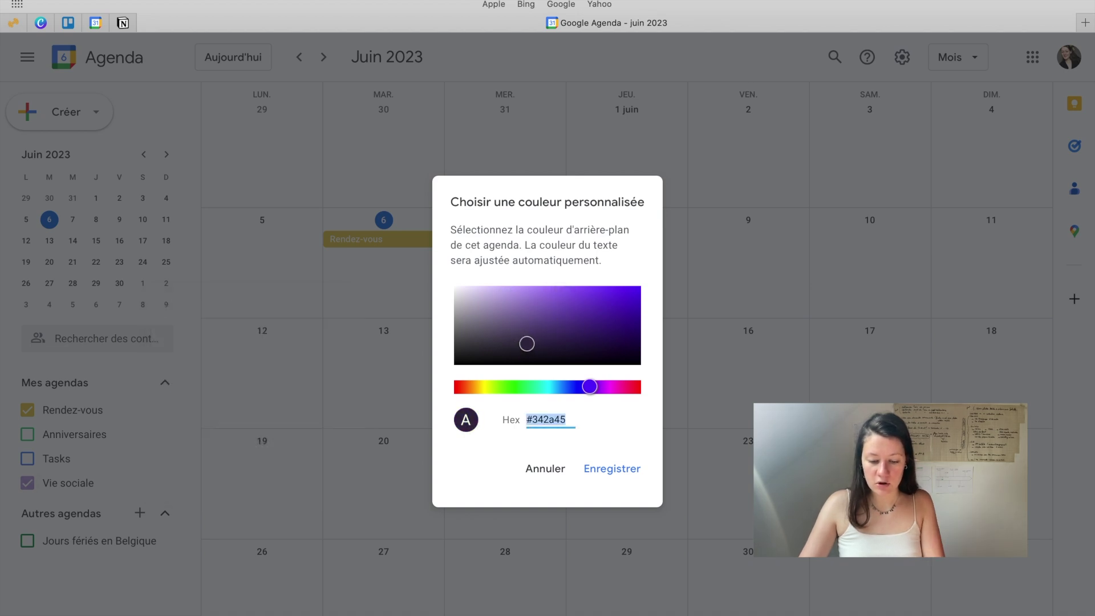
pyautogui.write('#DB7')
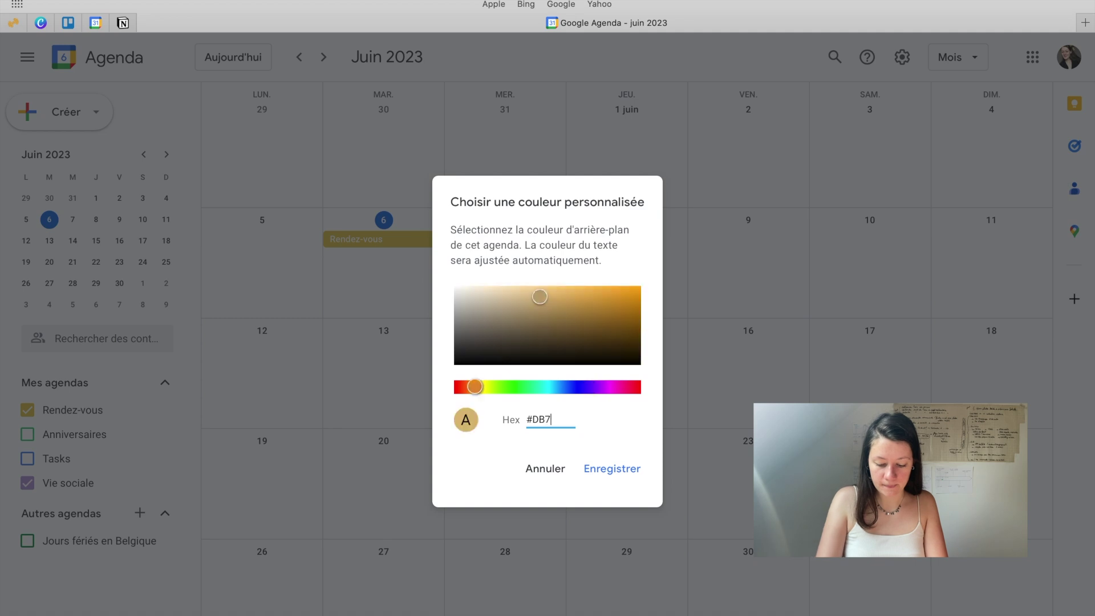
pyautogui.write('F3D')
pyautogui.press('Return')
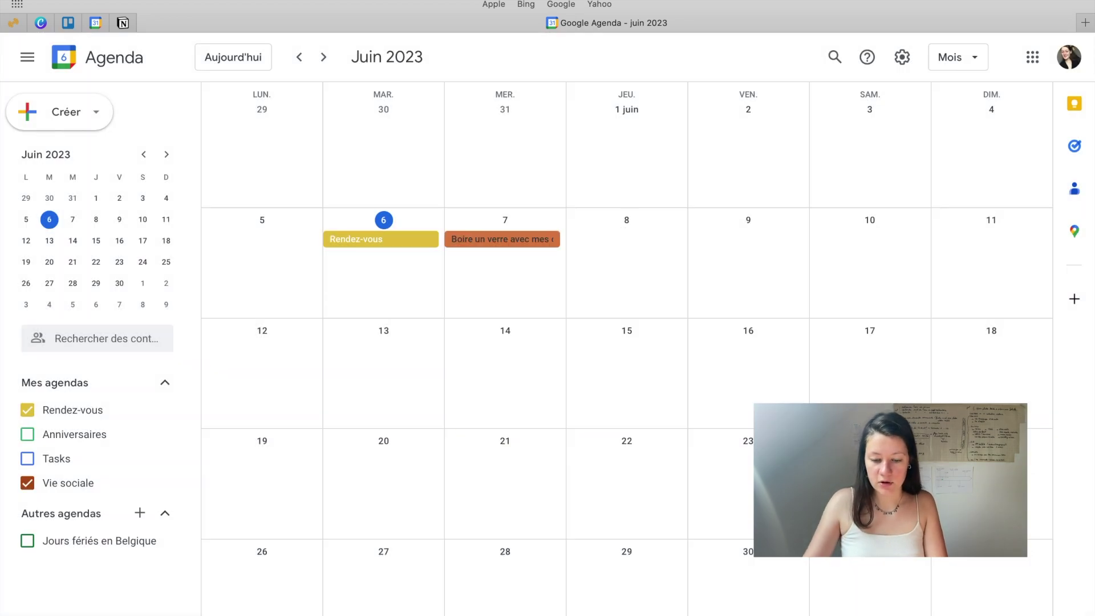
pyautogui.click(161, 482)
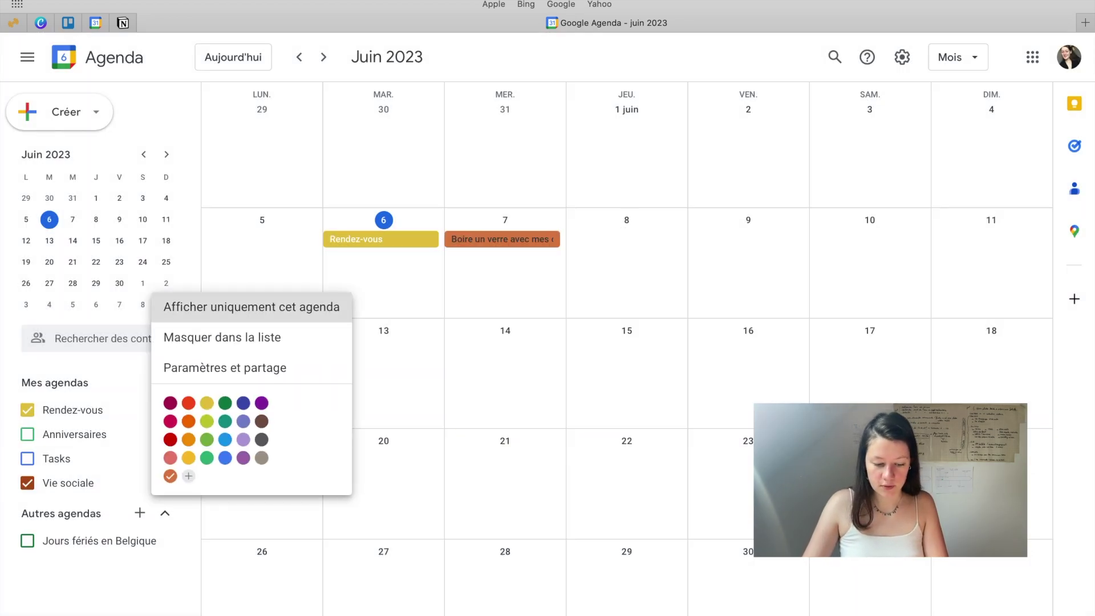
pyautogui.click(243, 439)
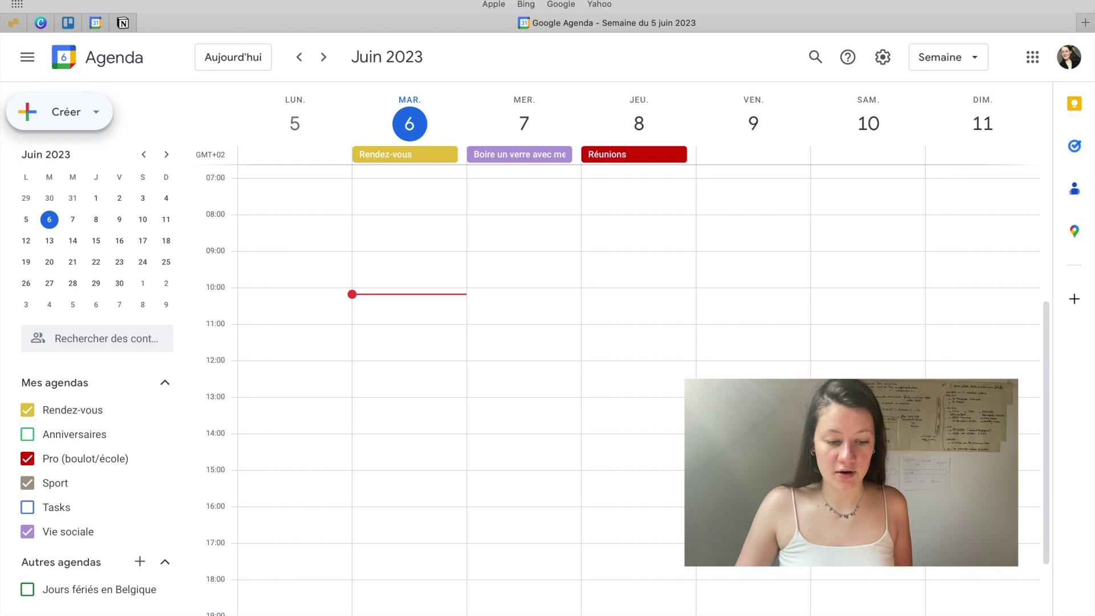
# - Start a new event titled "Rendez-vous" and set its date to Friday 9 June
pyautogui.click(63, 112)
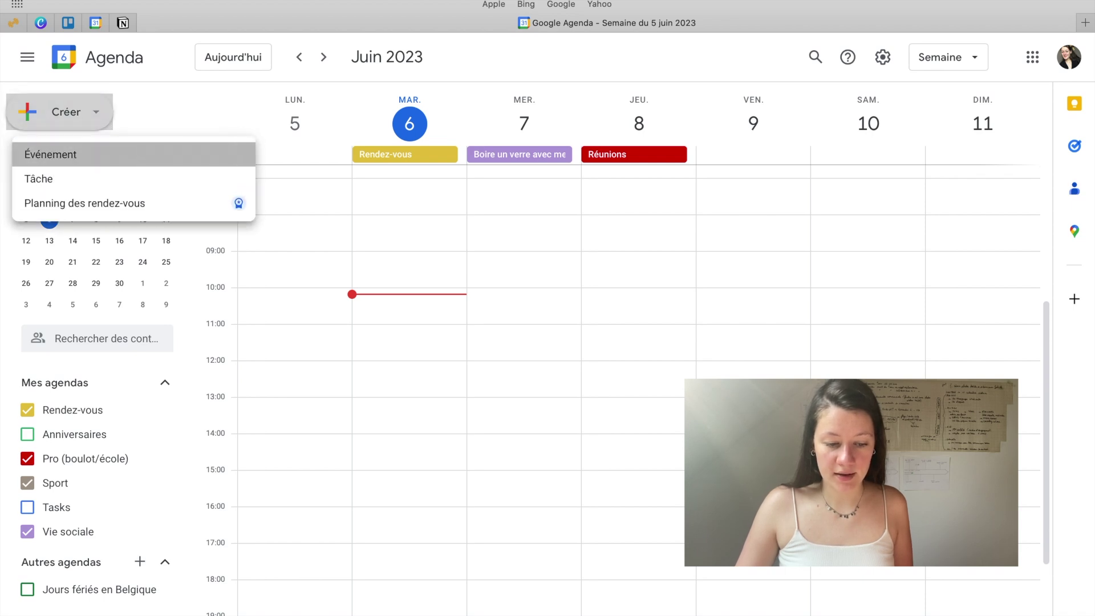
pyautogui.click(54, 151)
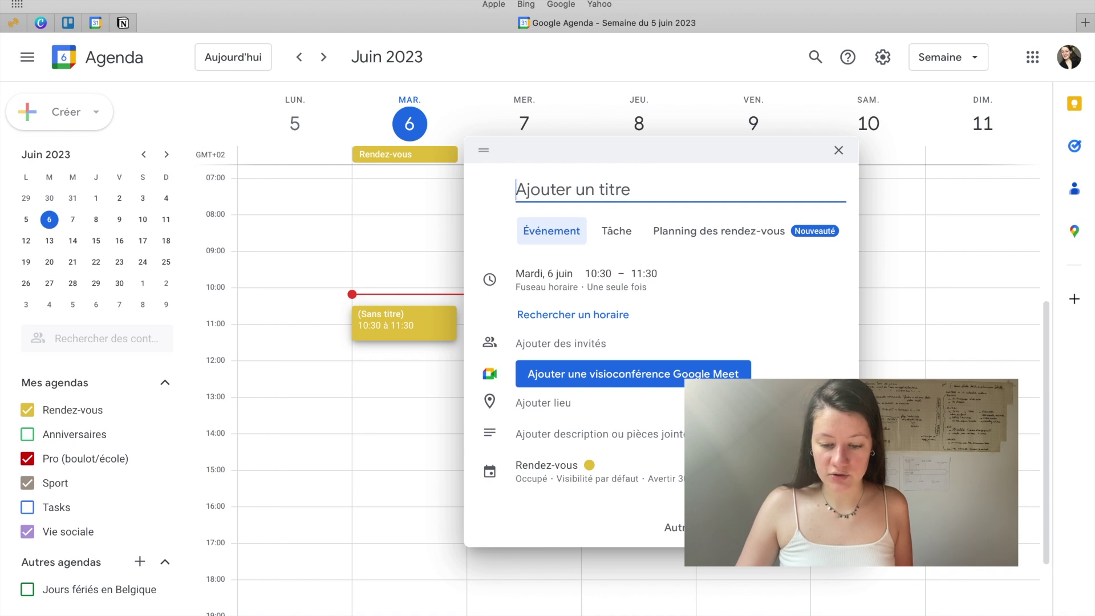
pyautogui.write('R')
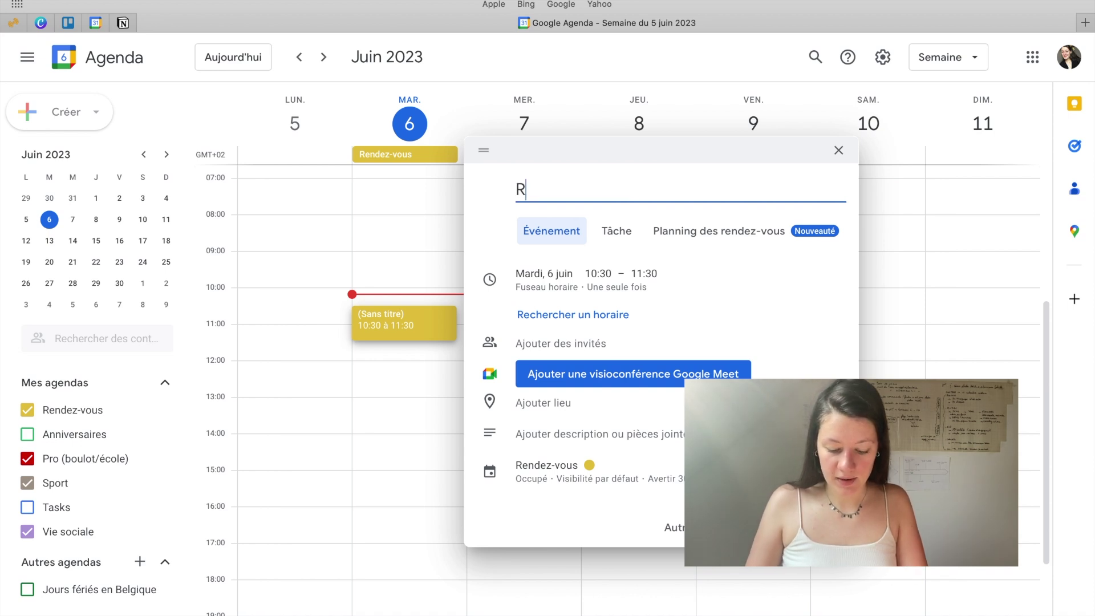
pyautogui.write('endez-vous')
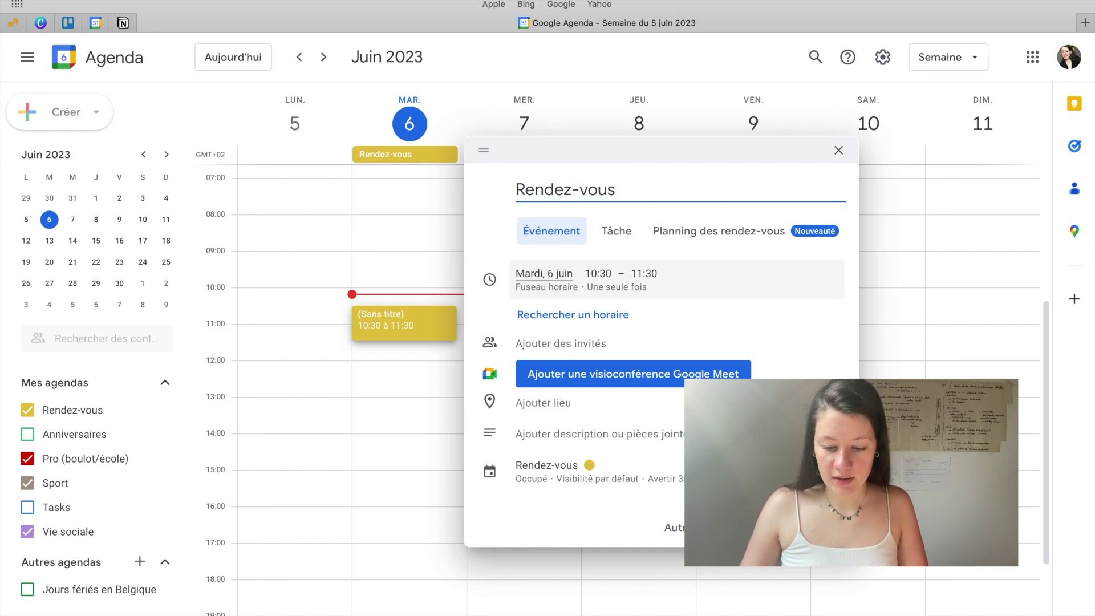
pyautogui.click(544, 274)
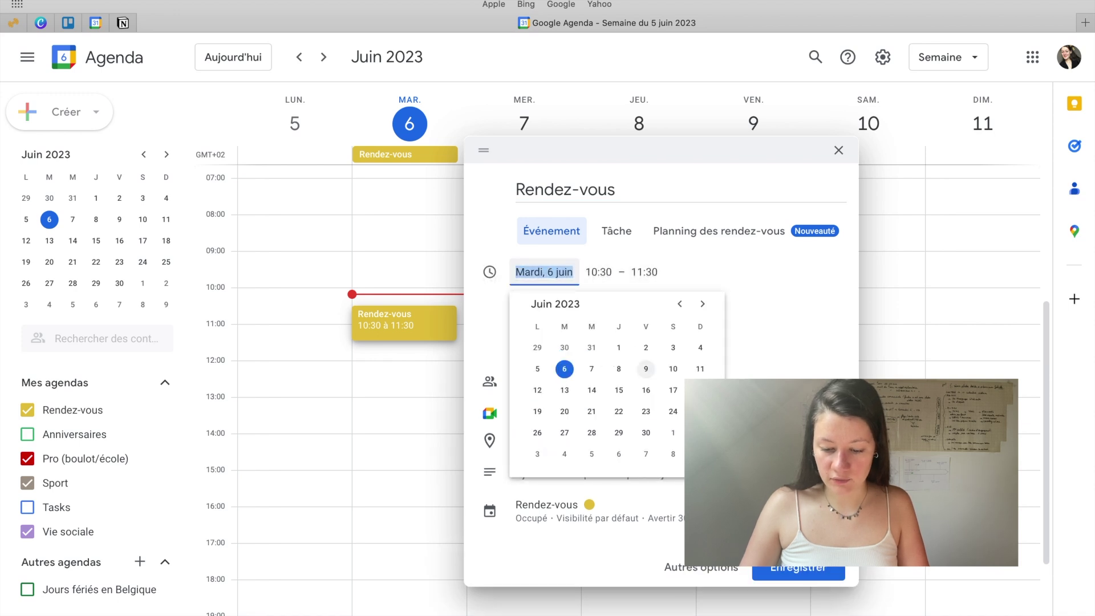
pyautogui.click(646, 368)
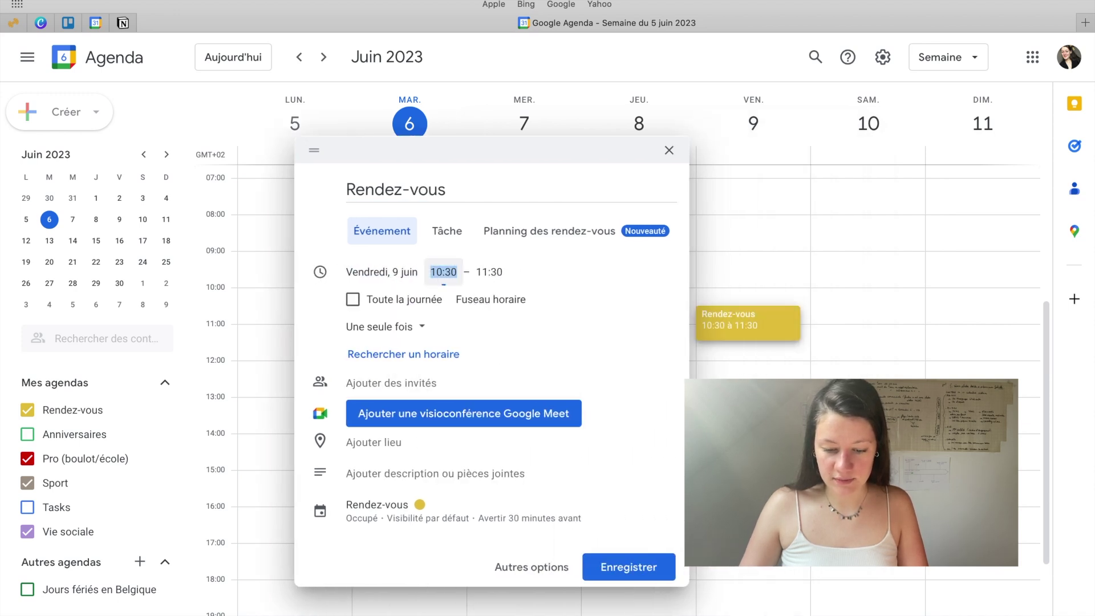
# - Set the start time of the "Rendez-vous" event to 09:00
pyautogui.click(443, 272)
pyautogui.scroll(5, 495, 367)
pyautogui.click(449, 367)
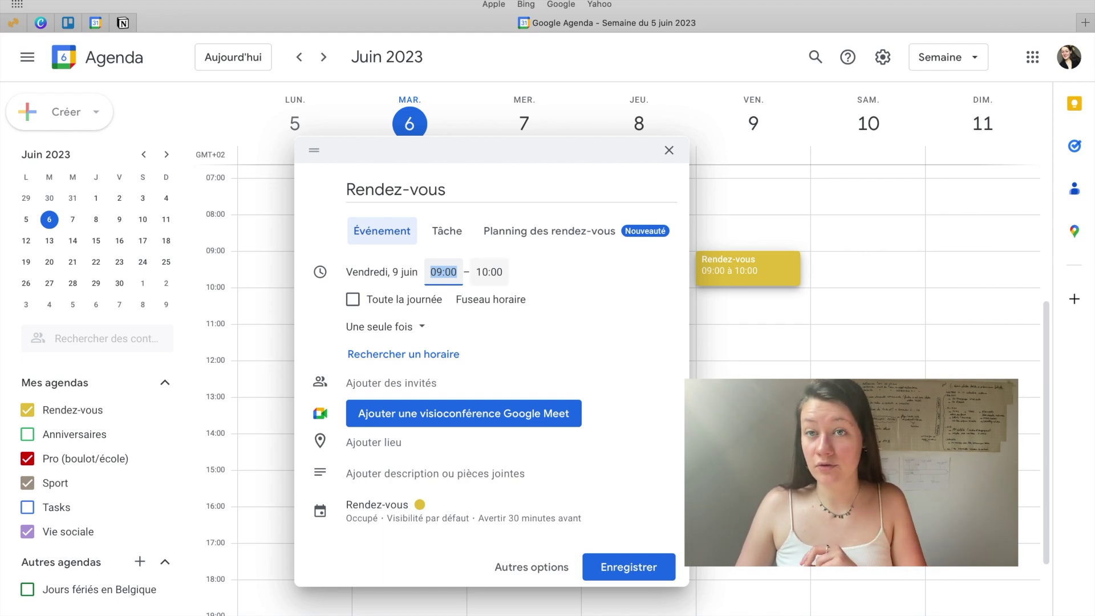
# - Examine the end times and durations available for the "Rendez-vous" event, keeping 10:00
pyautogui.click(490, 272)
pyautogui.scroll(1, 539, 311)
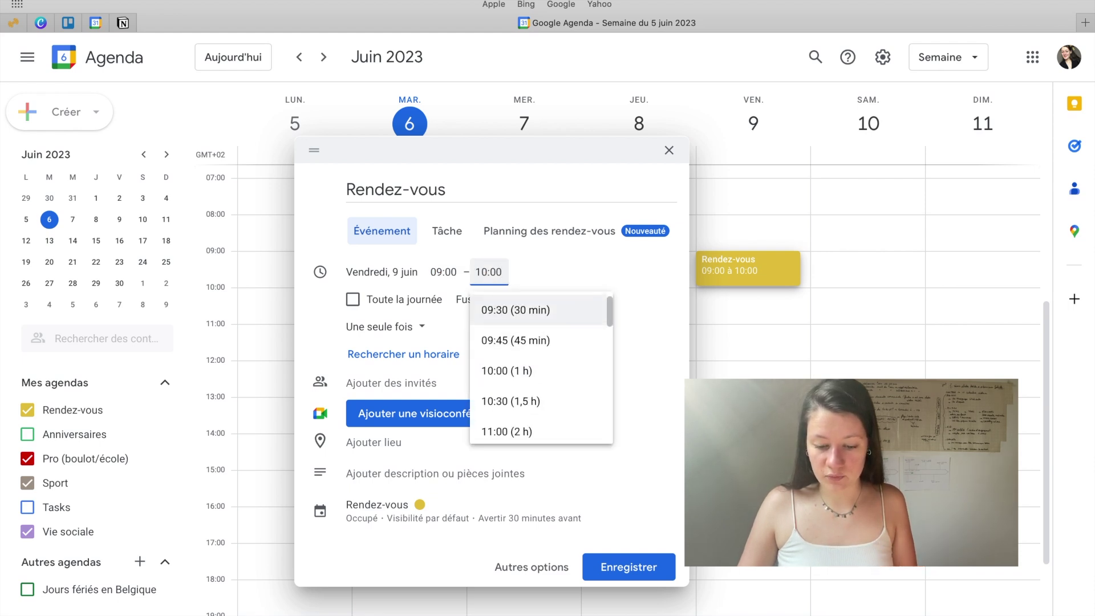
pyautogui.scroll(-2, 538, 370)
pyautogui.scroll(-2, 539, 372)
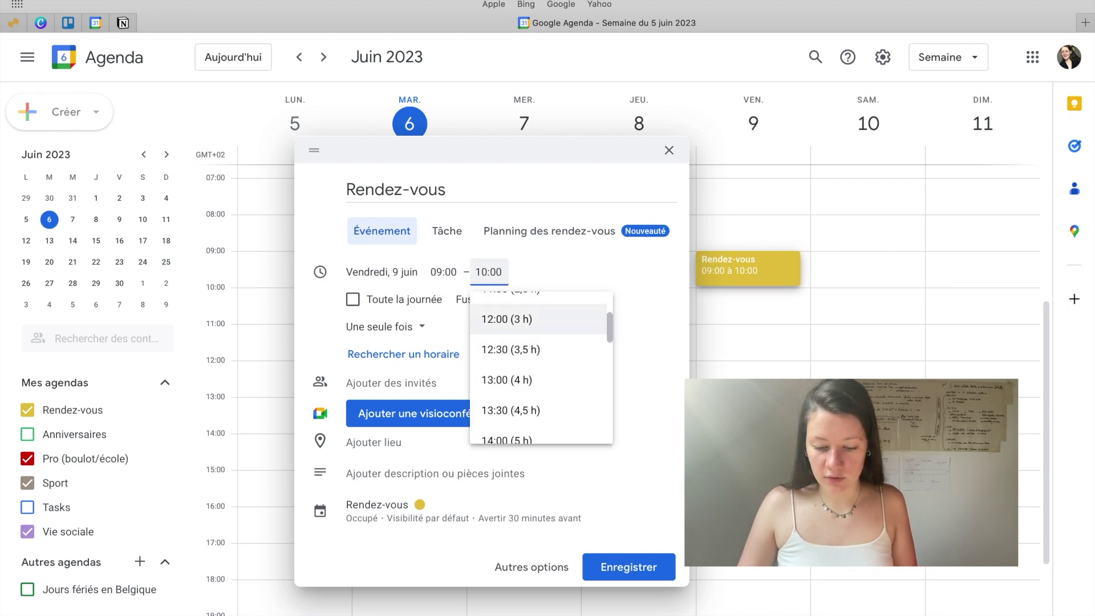
pyautogui.click(645, 353)
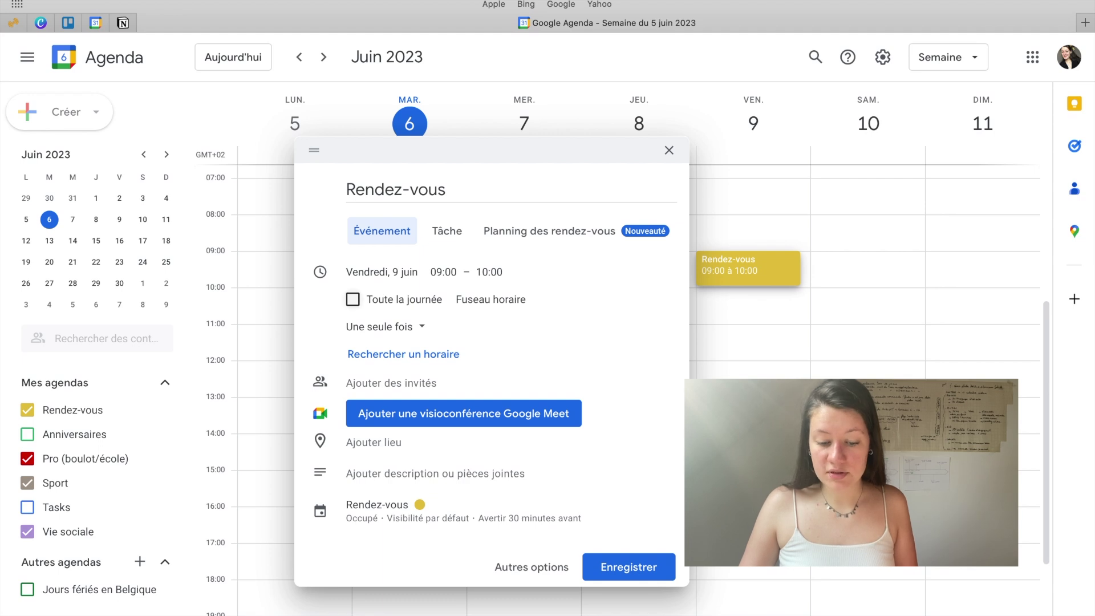
# - Make the "Rendez-vous" event all-day, check its end date, and switch it back to timed
pyautogui.click(353, 300)
pyautogui.click(474, 272)
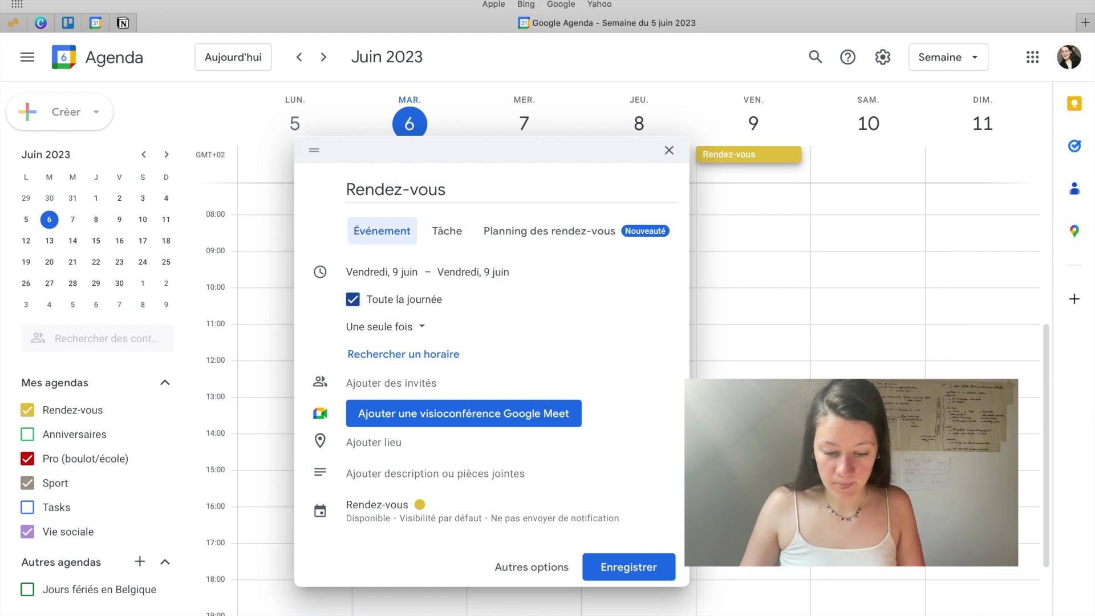
pyautogui.click(353, 300)
pyautogui.click(622, 348)
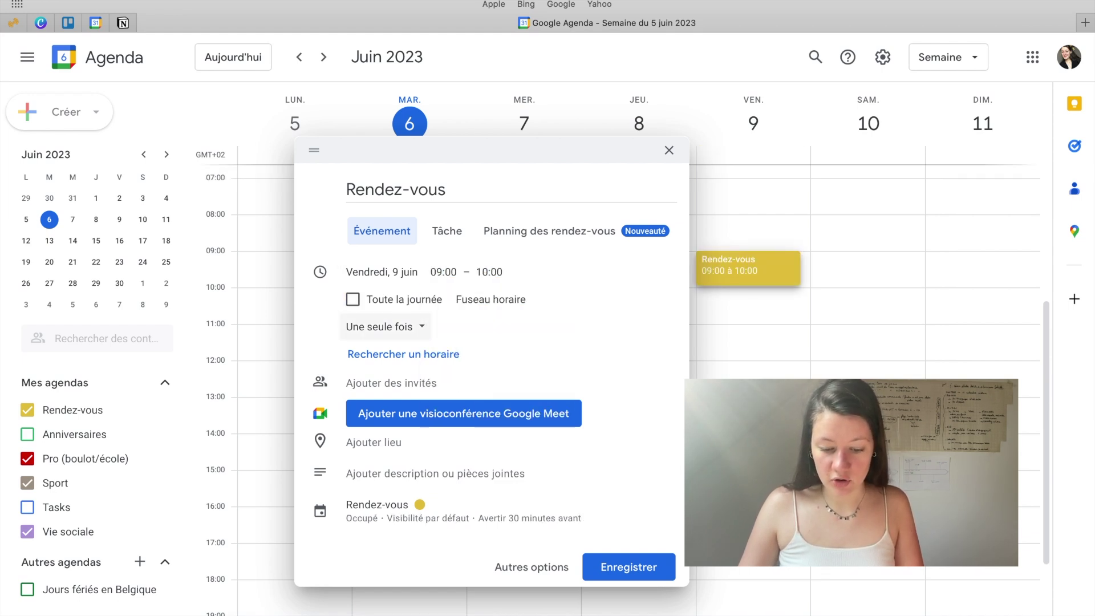
# - Check the recurrence options available for the "Rendez-vous" event without changing the selection
pyautogui.click(382, 327)
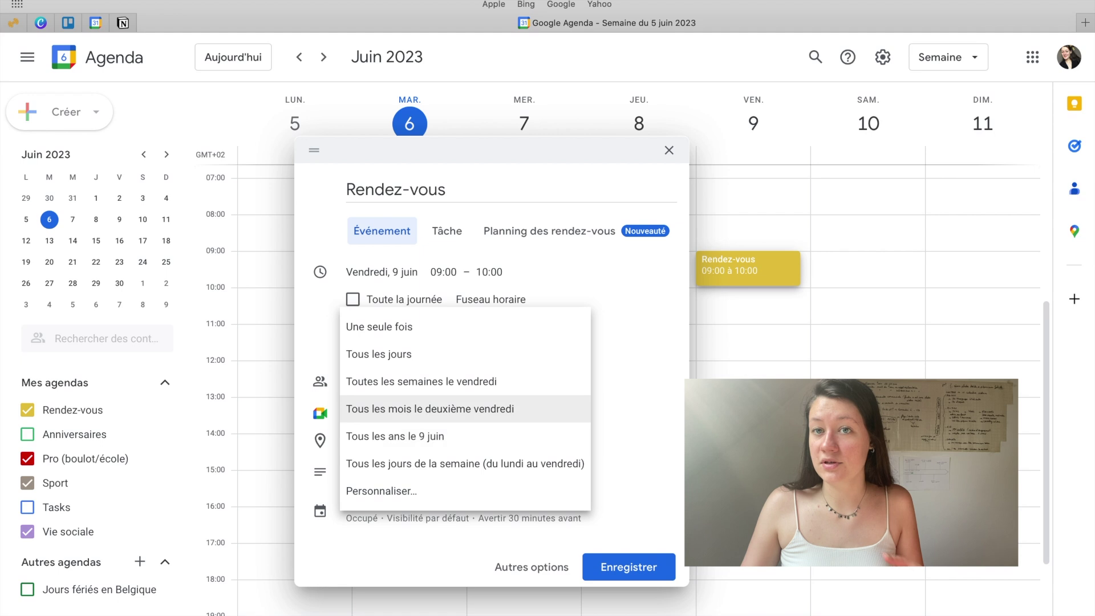
pyautogui.press('Escape')
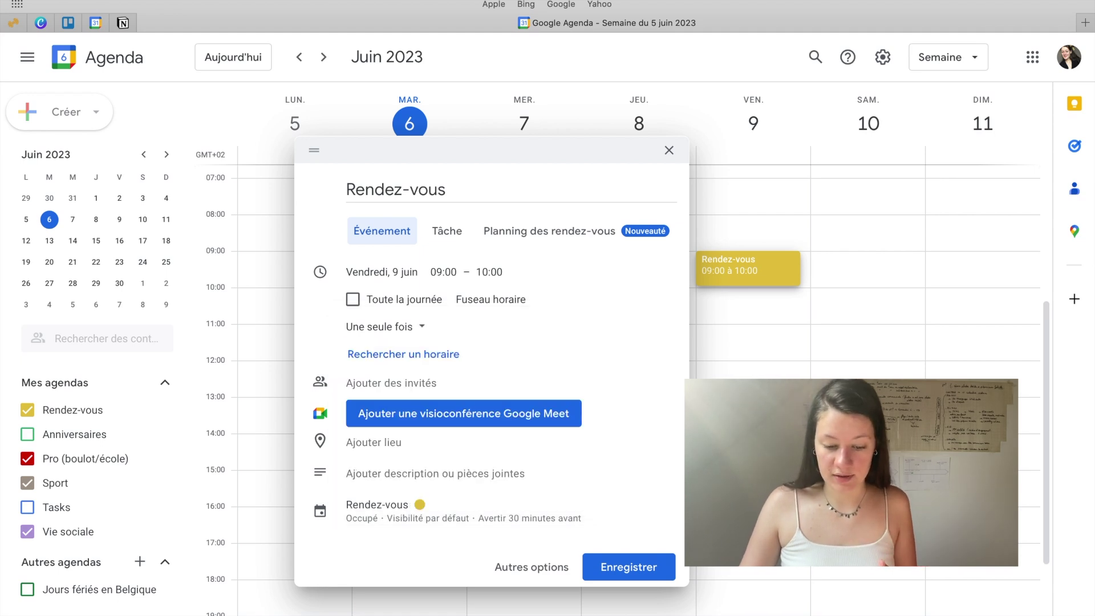
# - View the full options of the "Rendez-vous" event and save it to the calendar
pyautogui.click(532, 568)
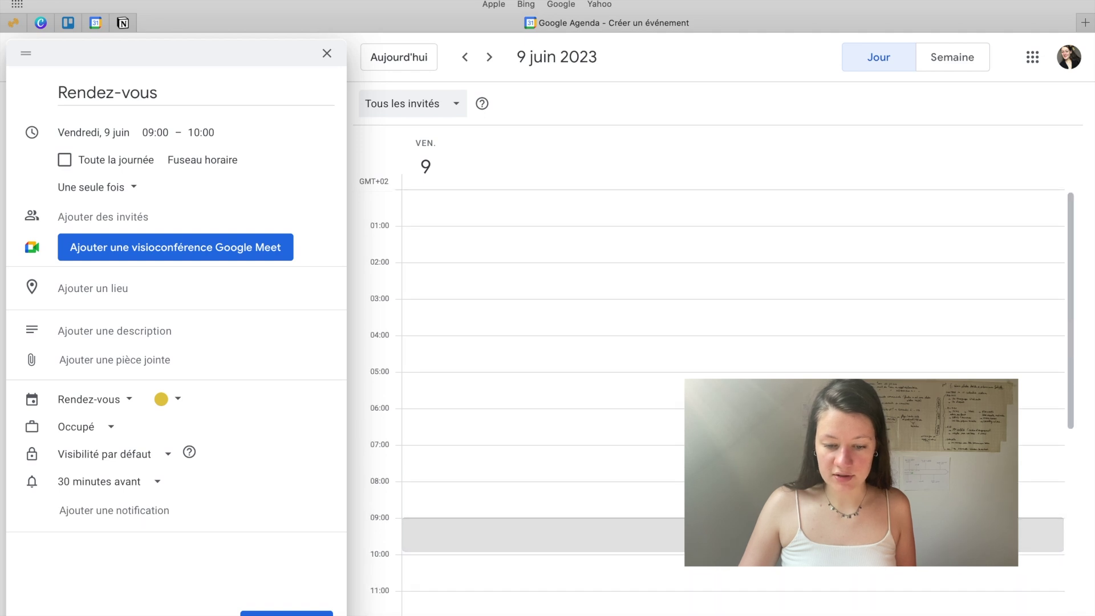
pyautogui.press('super+s')
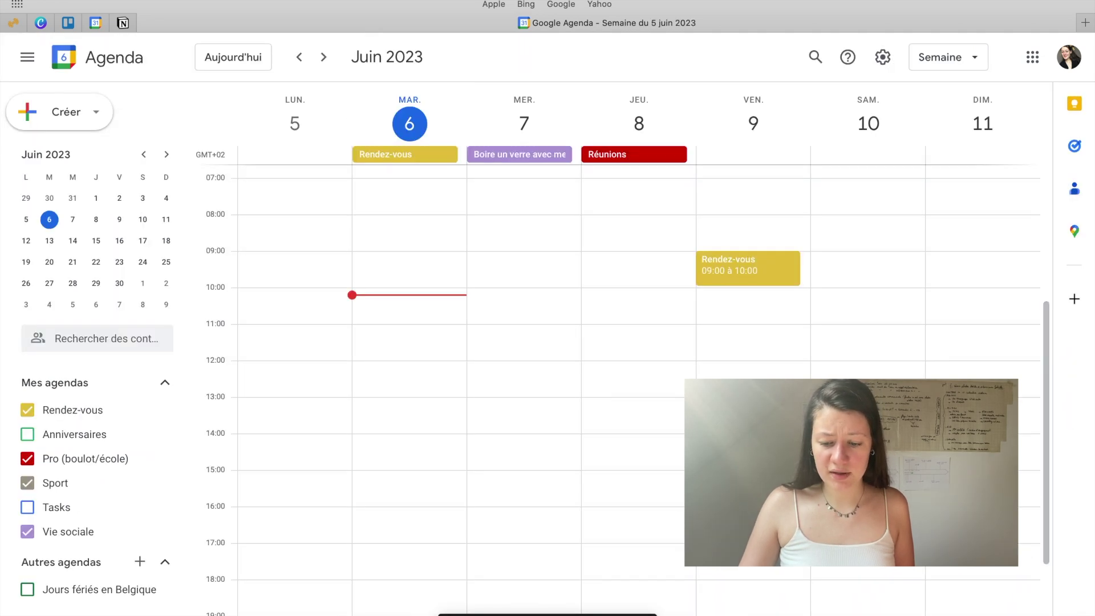
# - Copy the Friday 9 June "Rendez-vous" event to the Vie sociale calendar and save the copy
pyautogui.click(747, 268)
pyautogui.click(669, 269)
pyautogui.click(748, 268)
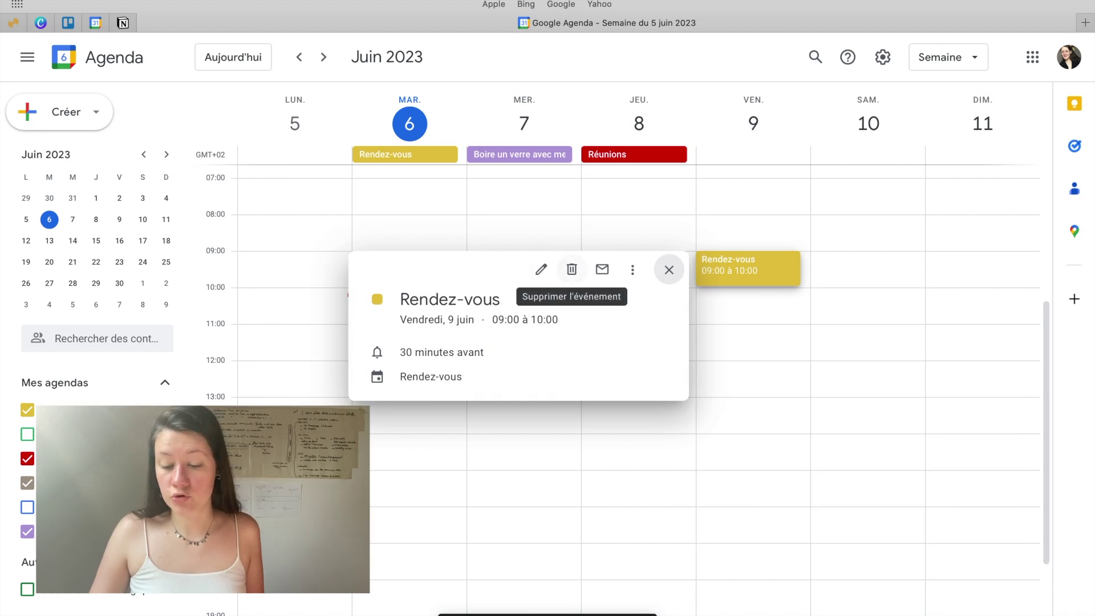
pyautogui.click(632, 270)
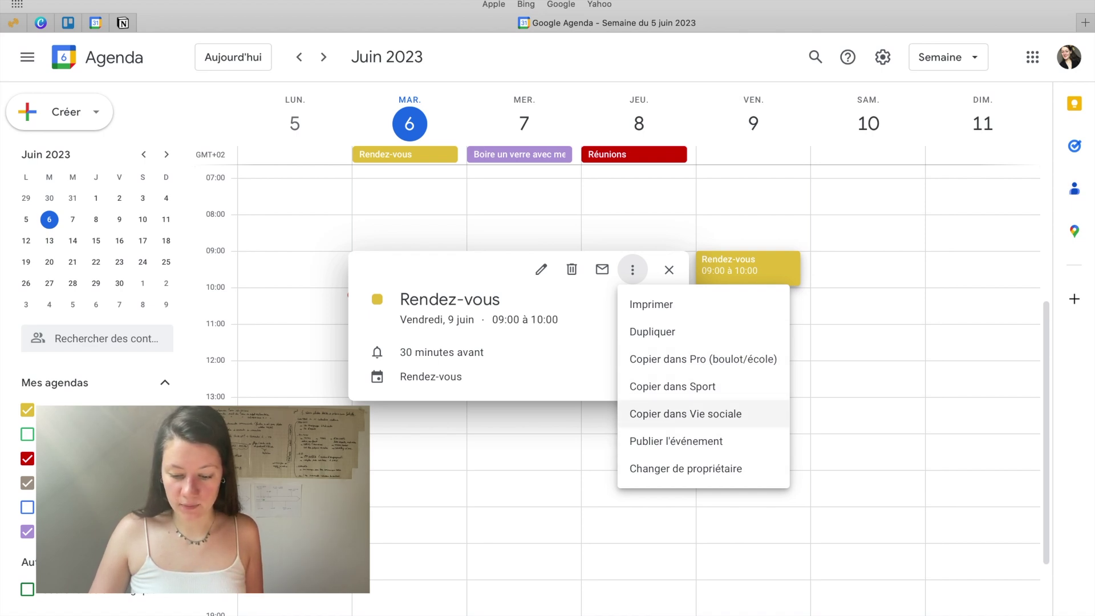
pyautogui.click(684, 414)
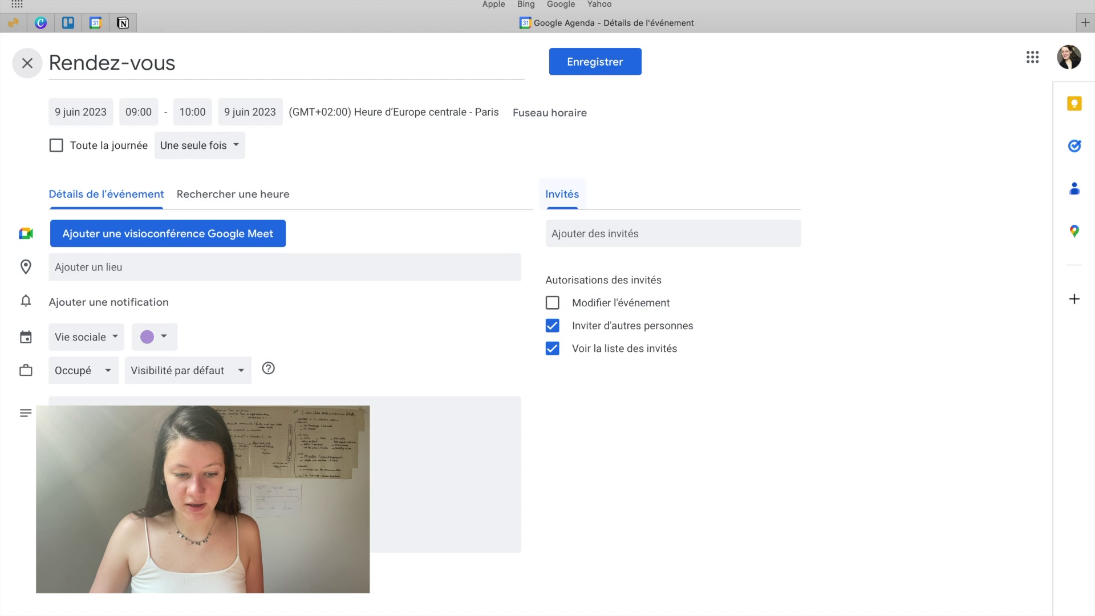
pyautogui.click(602, 62)
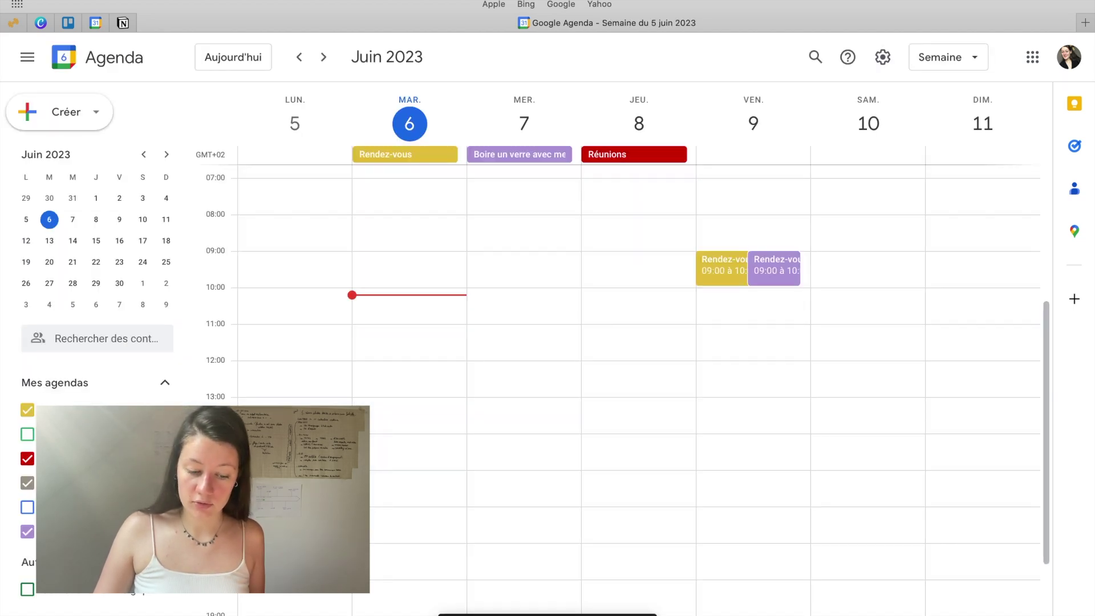
# - Delete the purple Vie sociale copy of the "Rendez-vous" event on Friday 9 June
pyautogui.click(774, 268)
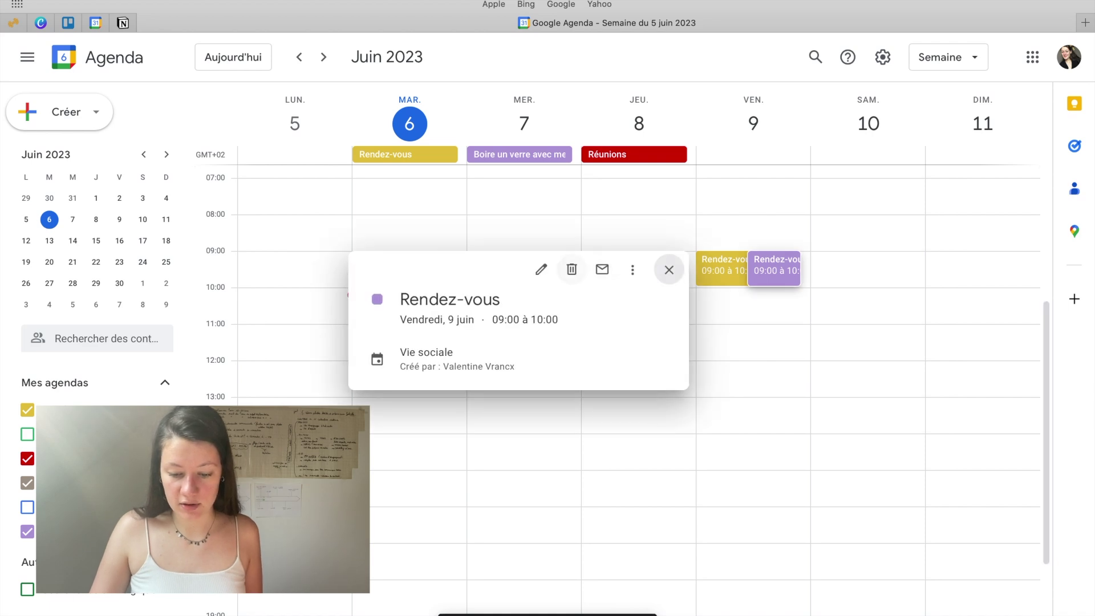
pyautogui.press('Delete')
# - Open the Friday 9 June "Rendez-vous" event for editing and review its recurrence options, keeping "Une seule fois"
pyautogui.click(748, 269)
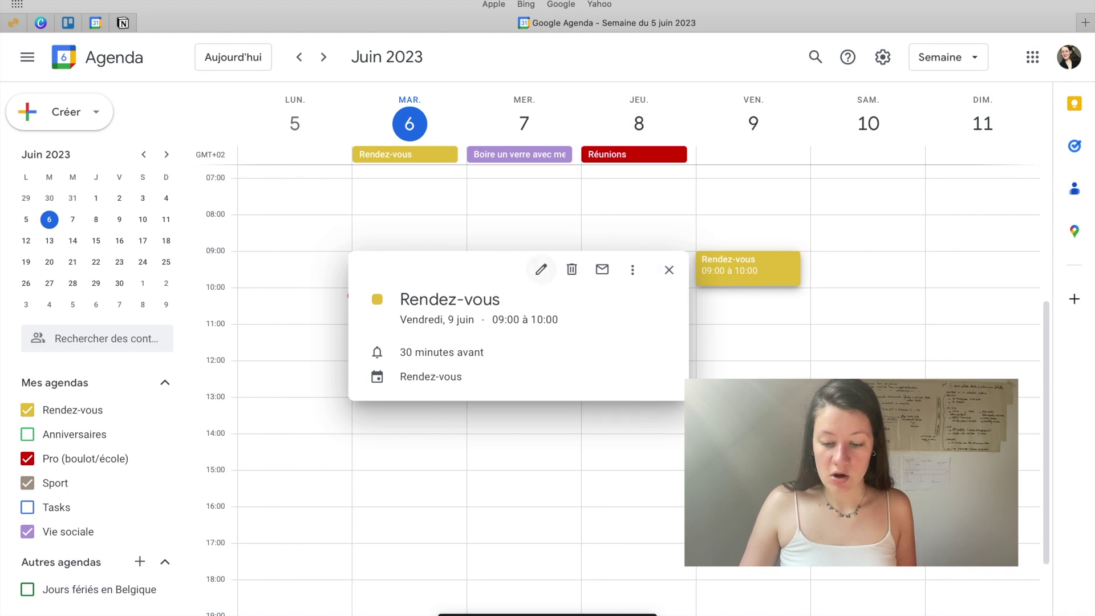
pyautogui.click(541, 269)
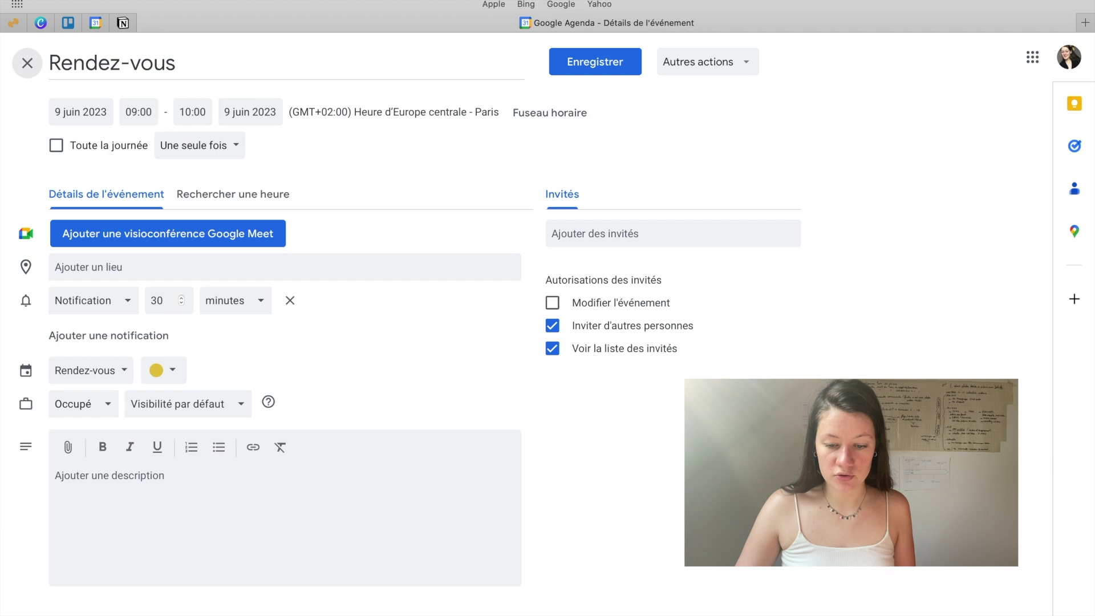
pyautogui.click(200, 145)
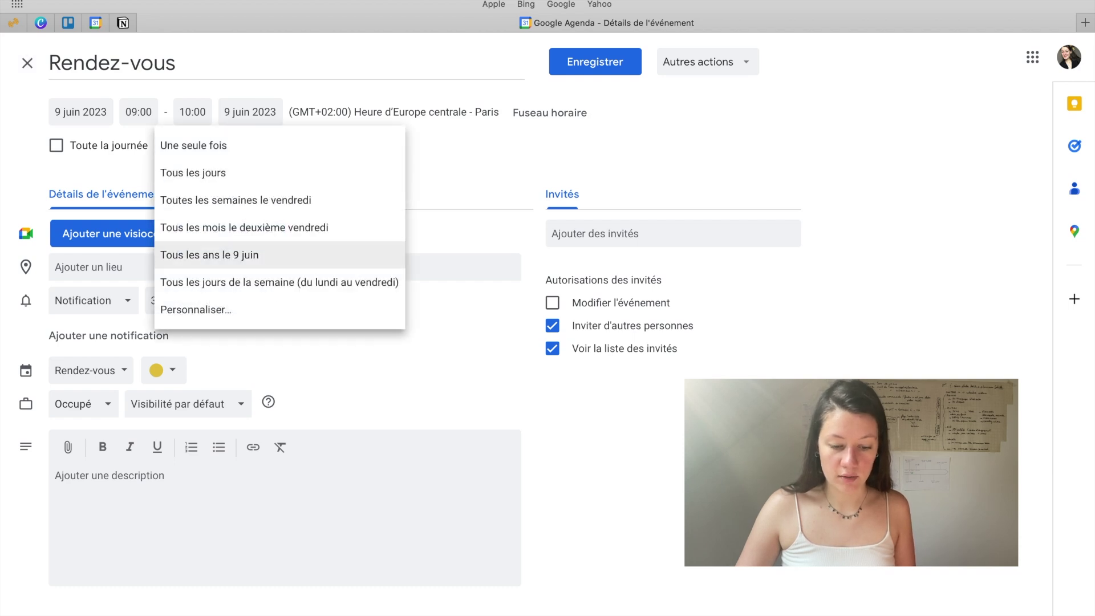
pyautogui.click(194, 146)
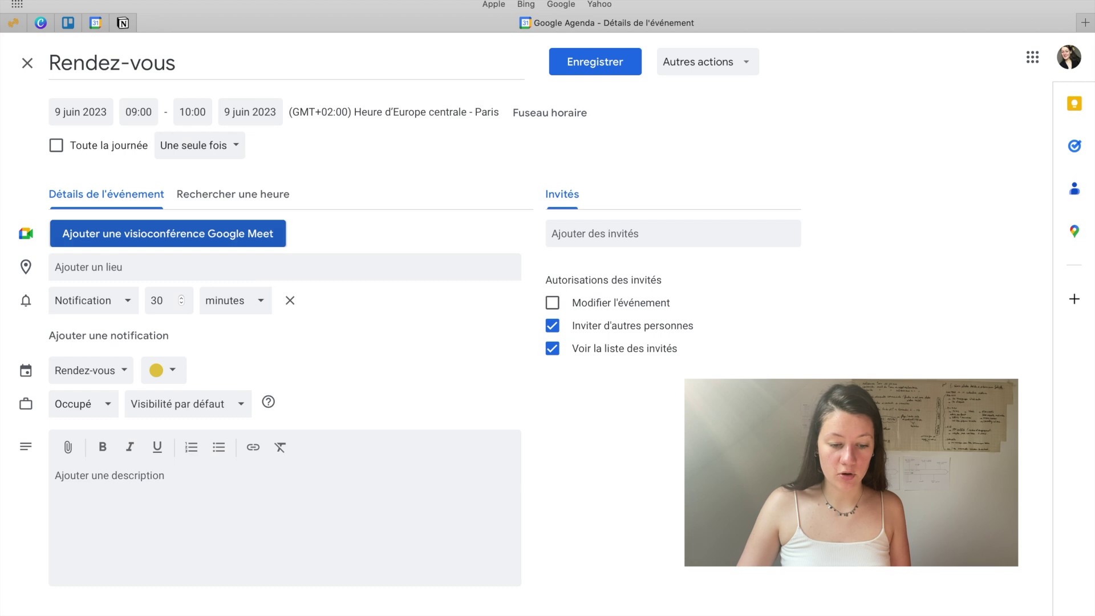
# - Add a Google Meet video conference to the "Rendez-vous" event and invite the first suggested contact as a guest
pyautogui.click(227, 234)
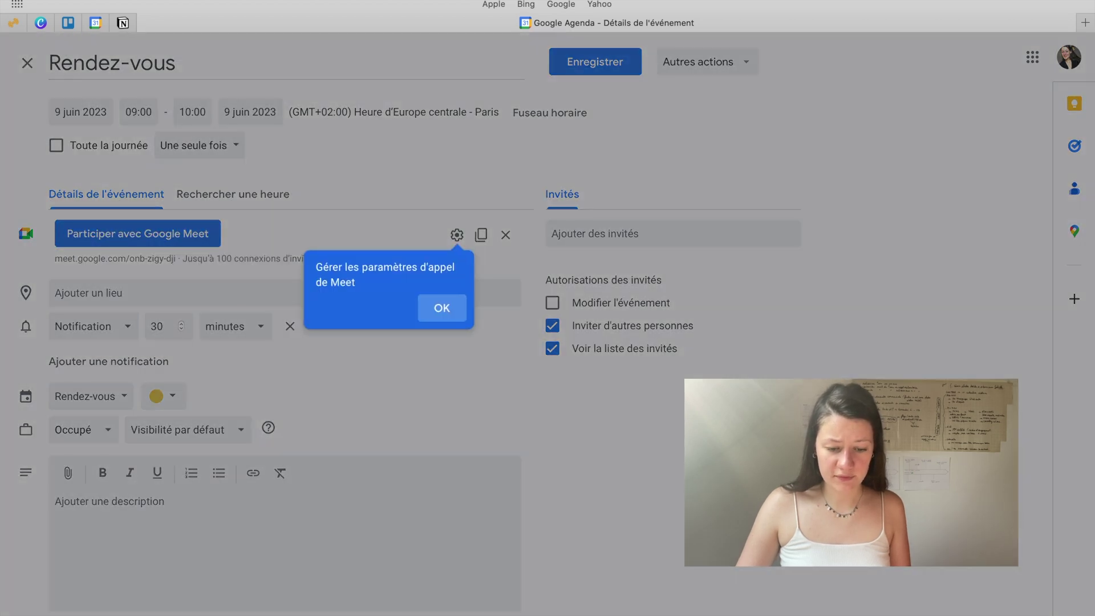
pyautogui.click(442, 308)
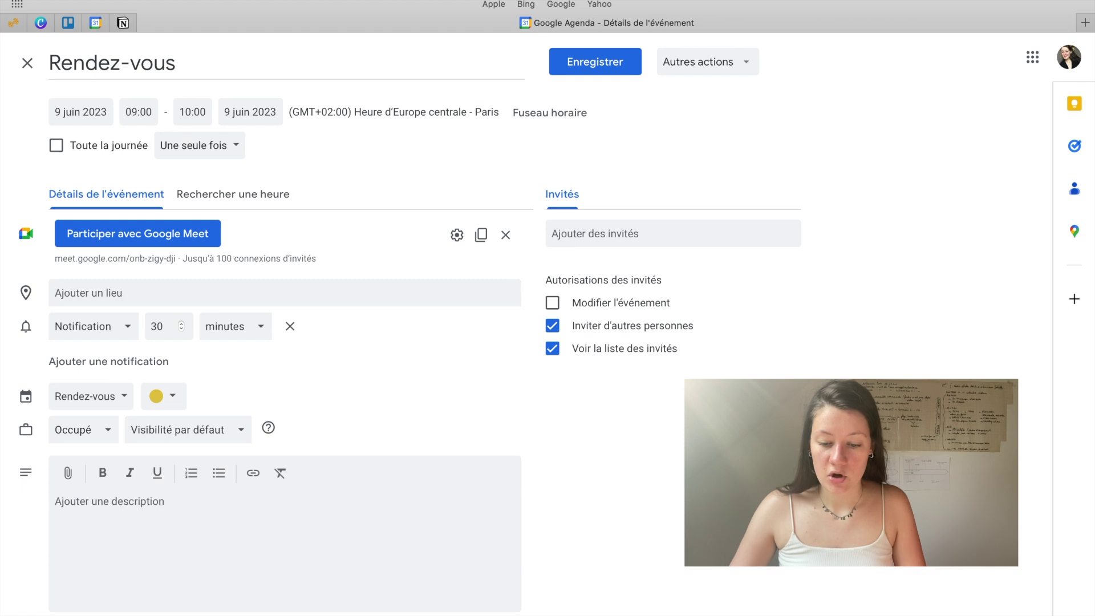
pyautogui.click(633, 234)
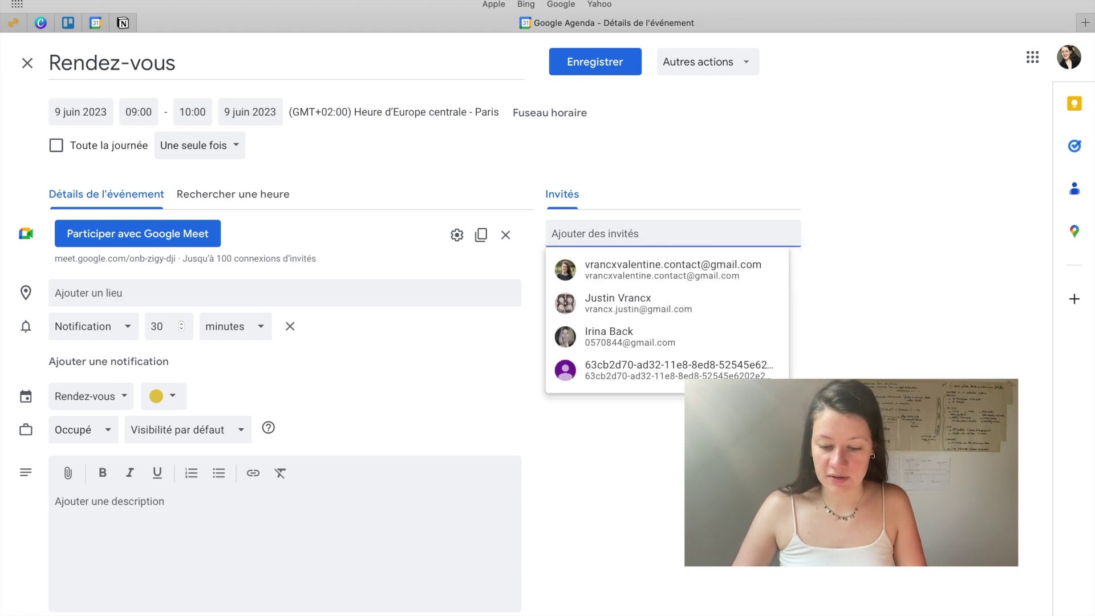
pyautogui.click(662, 270)
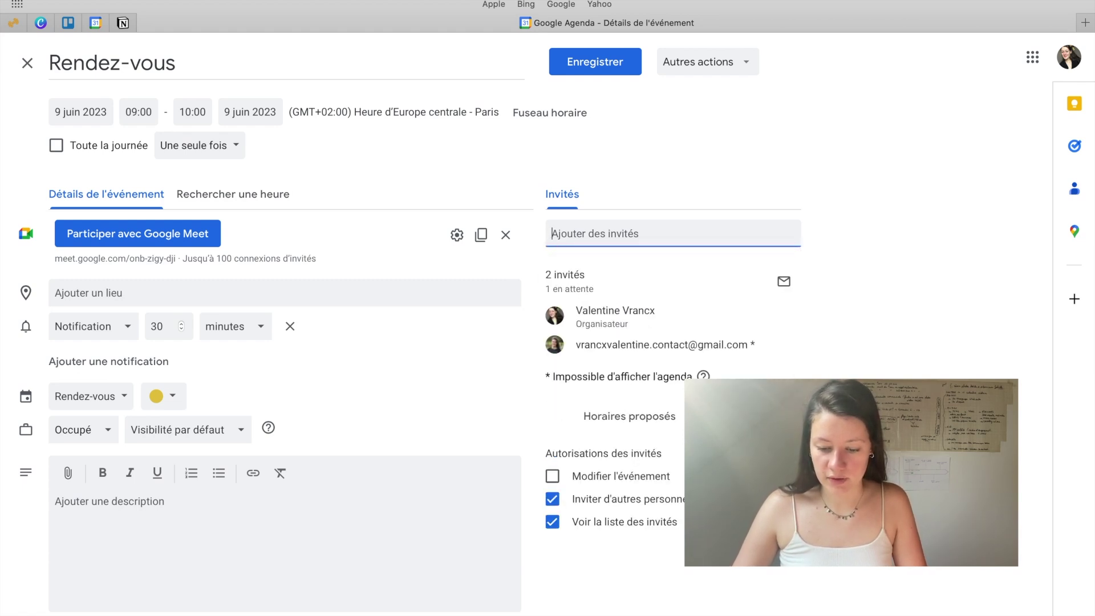
# - Examine the Google Meet call options for the event without changing them
pyautogui.click(457, 235)
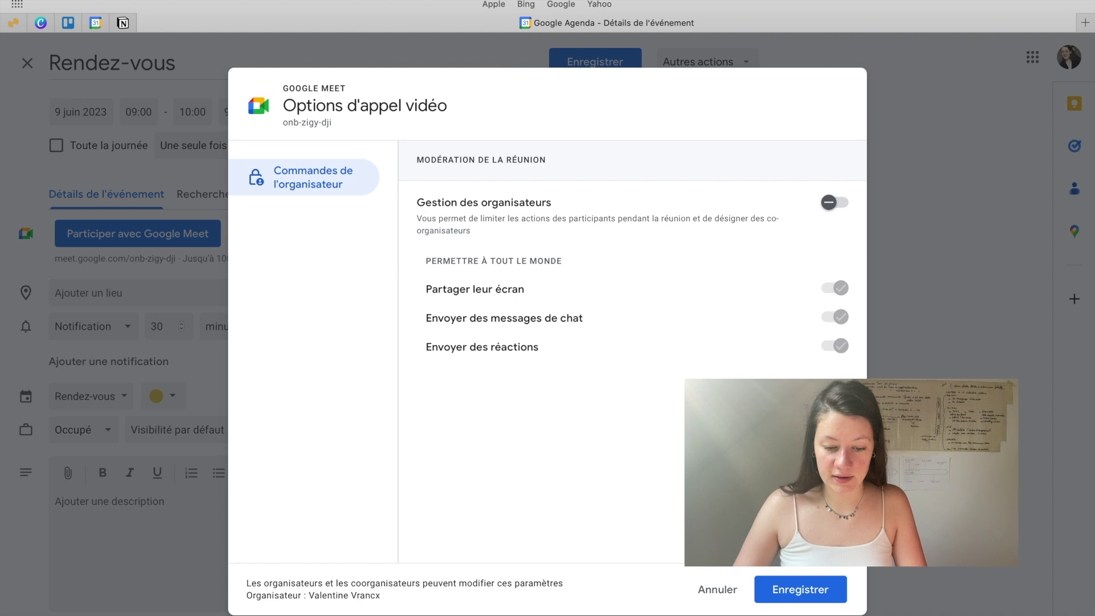
pyautogui.press('Escape')
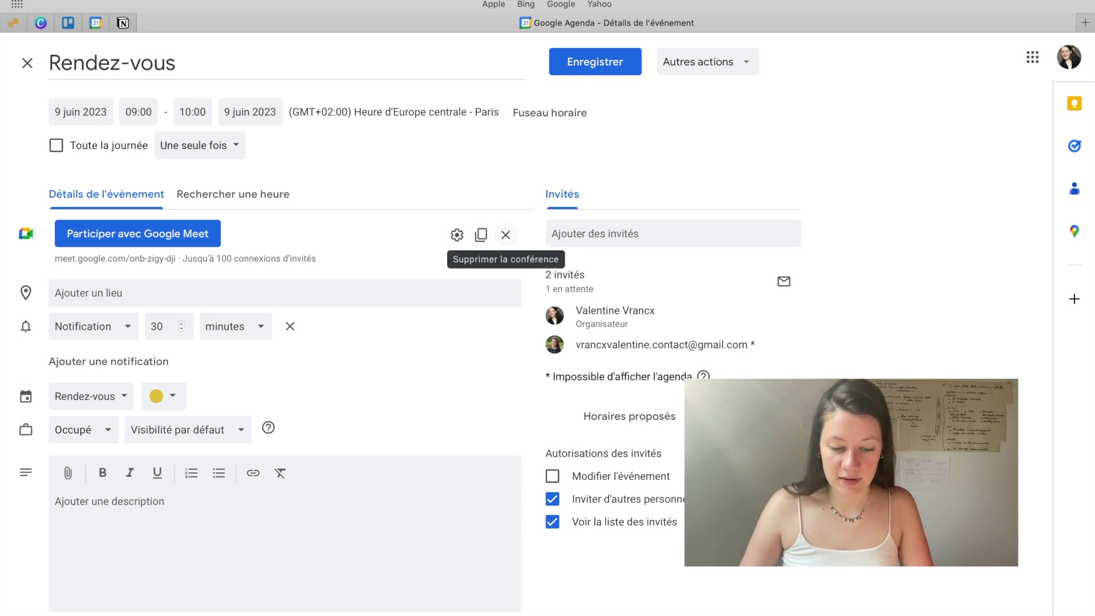
# - Remove the Google Meet conference and the invited guest from the "Rendez-vous" event
pyautogui.click(506, 235)
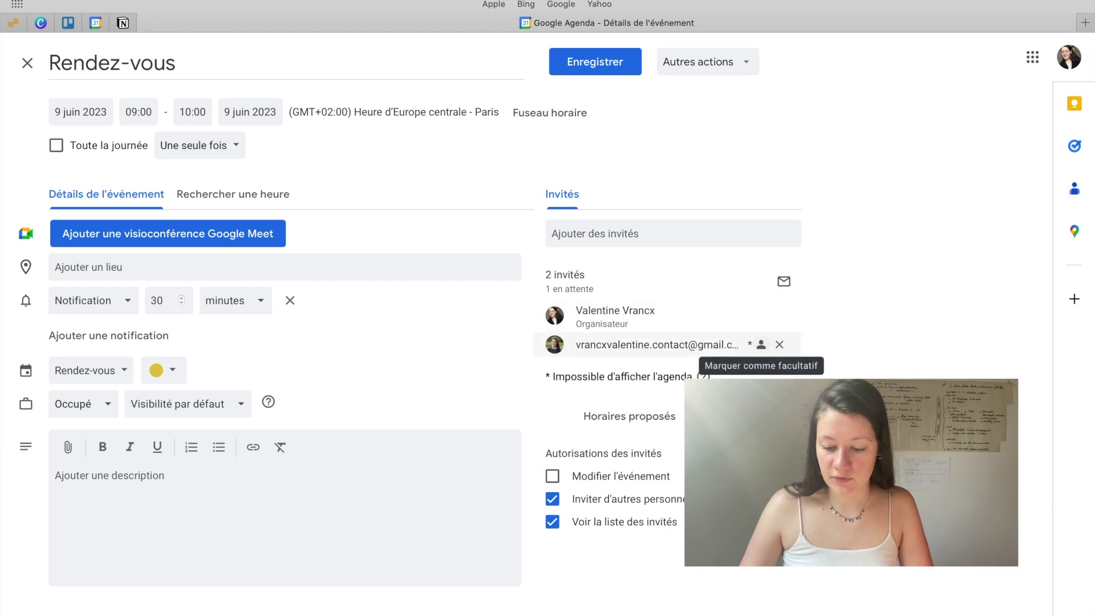
pyautogui.click(780, 344)
# - Set the event's location to "Mons, Belgique"
pyautogui.click(89, 267)
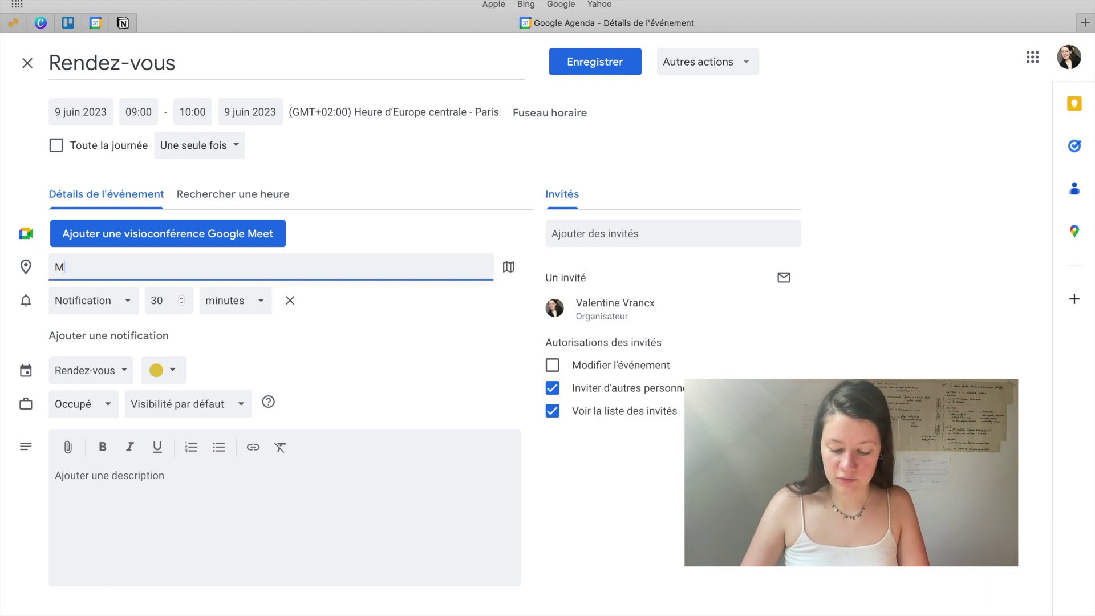
pyautogui.write('Mons')
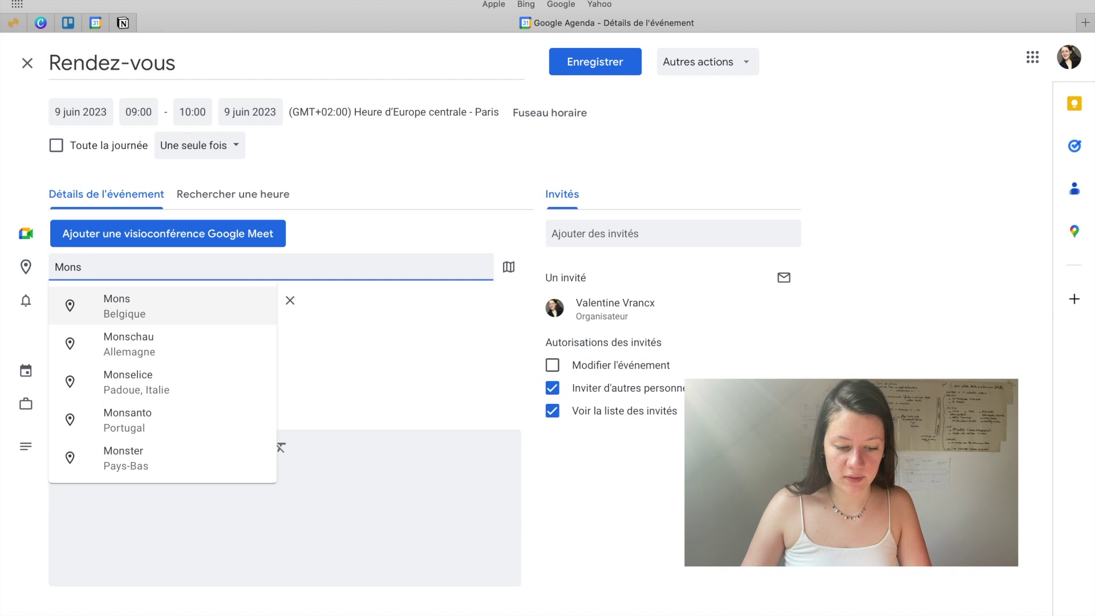
pyautogui.press('Return')
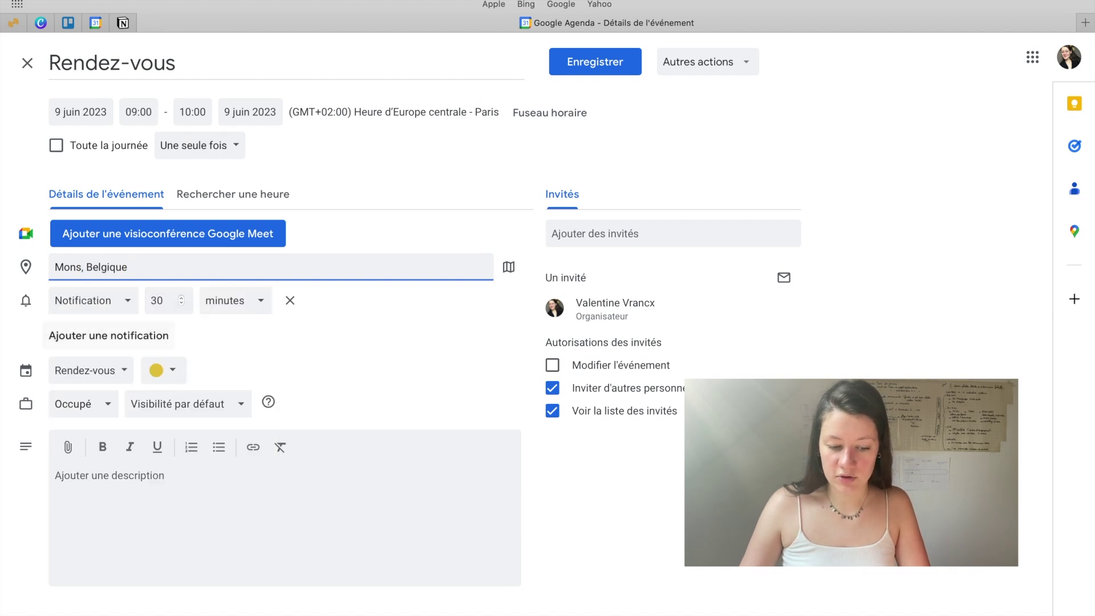
# - Change the event's reminder to an e-mail 28 minutes before, and remove that reminder
pyautogui.click(93, 301)
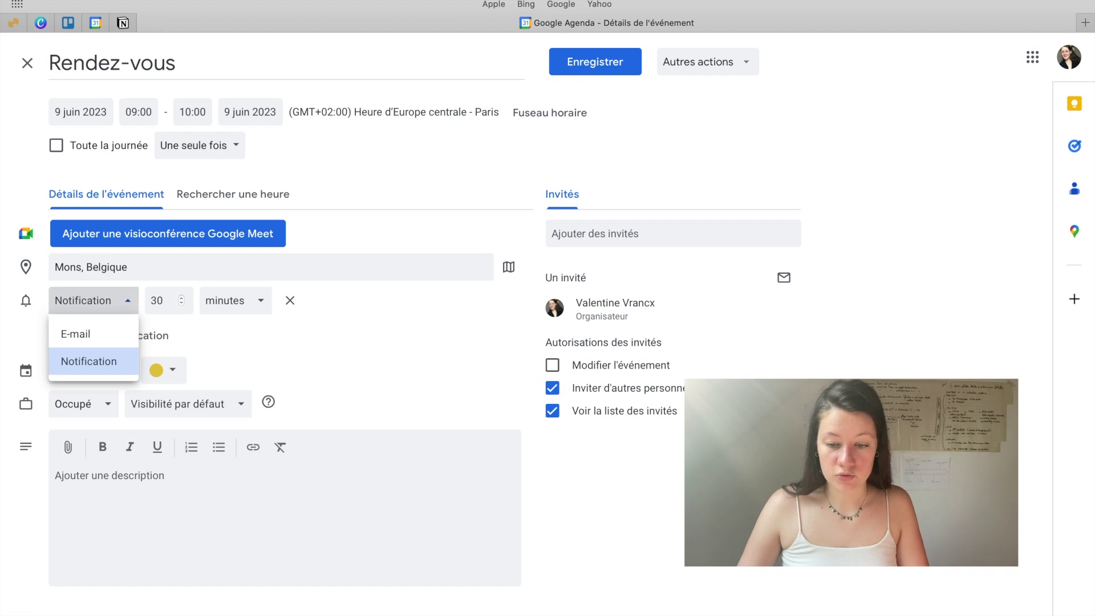
pyautogui.click(75, 334)
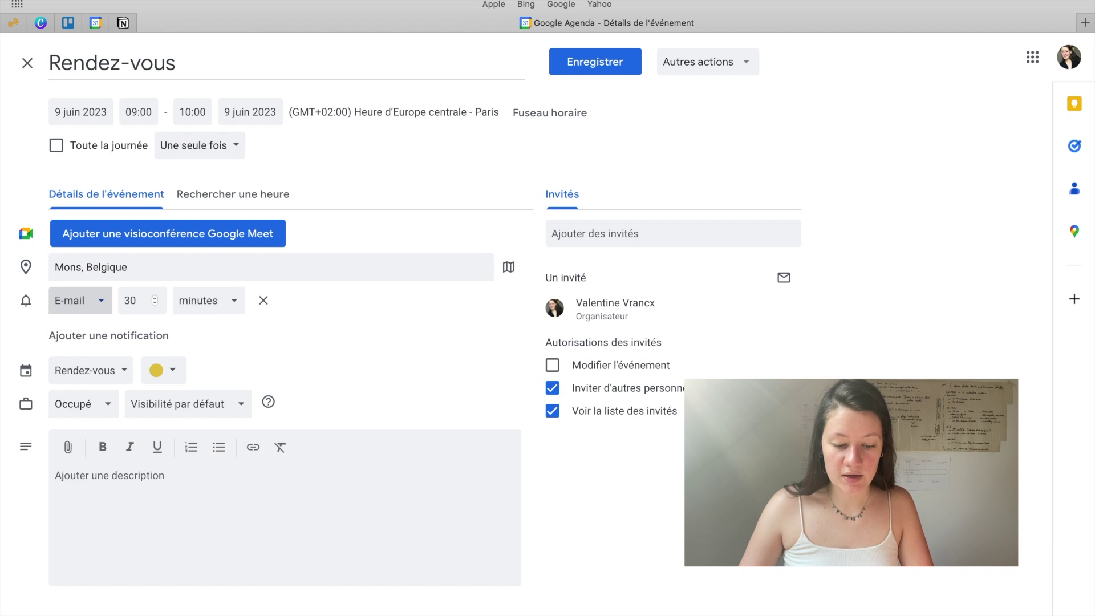
pyautogui.doubleClick(155, 304)
pyautogui.click(209, 300)
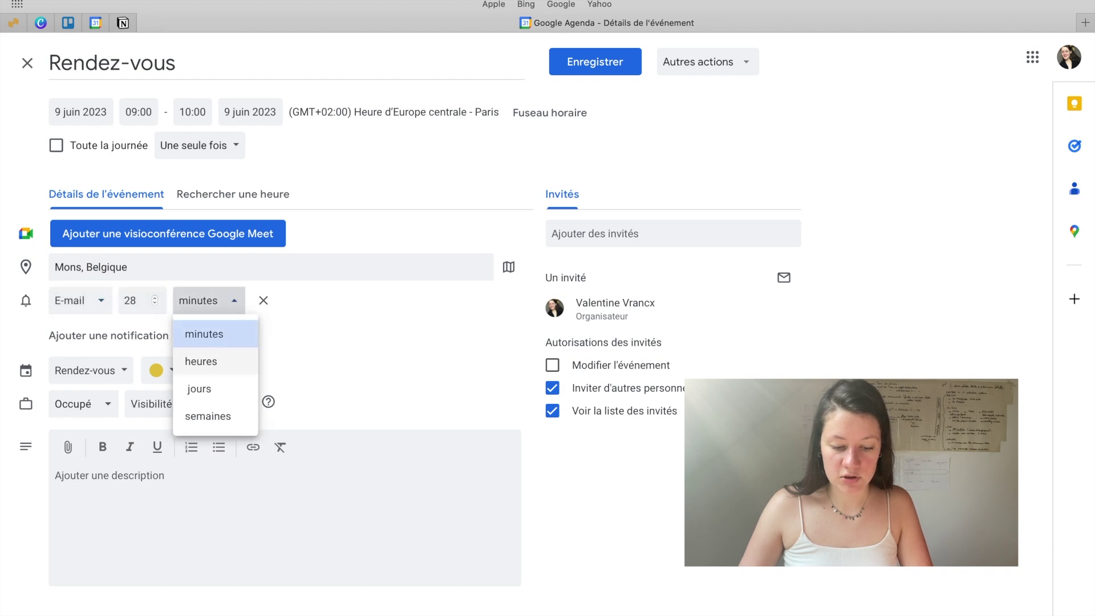
pyautogui.click(204, 334)
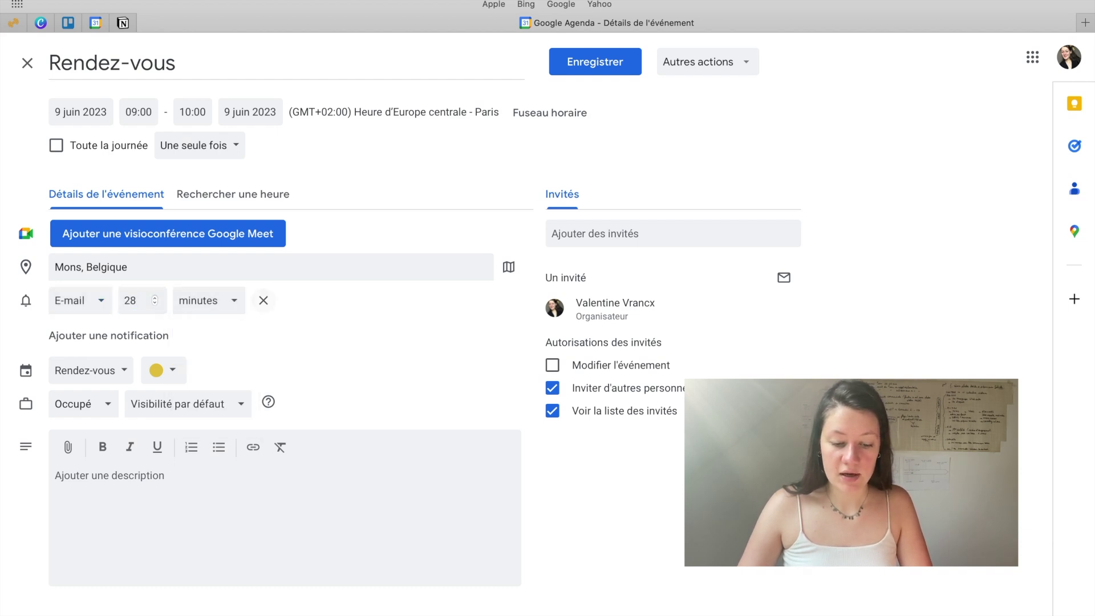
pyautogui.click(263, 300)
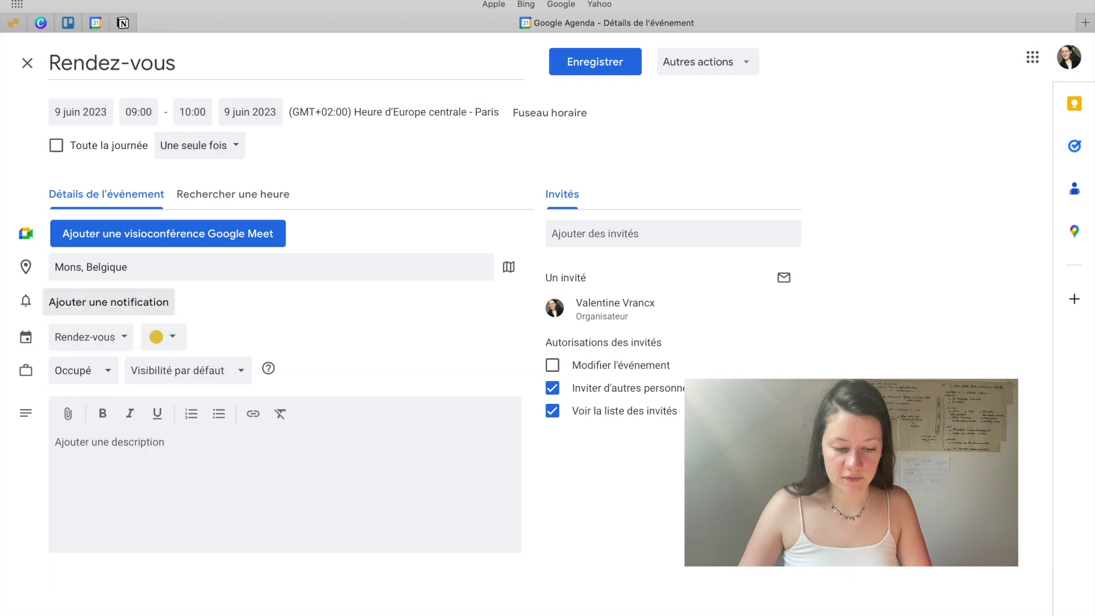
# - Move the event to the "Pro (boulot/école)" calendar and switch it back to "Rendez-vous"
pyautogui.click(94, 337)
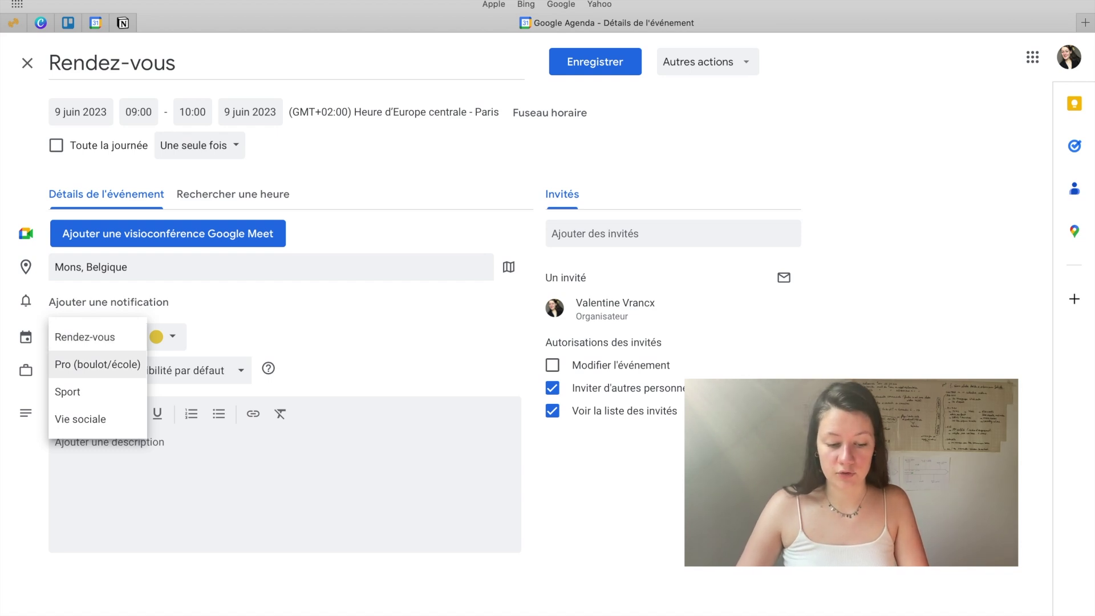
pyautogui.click(98, 364)
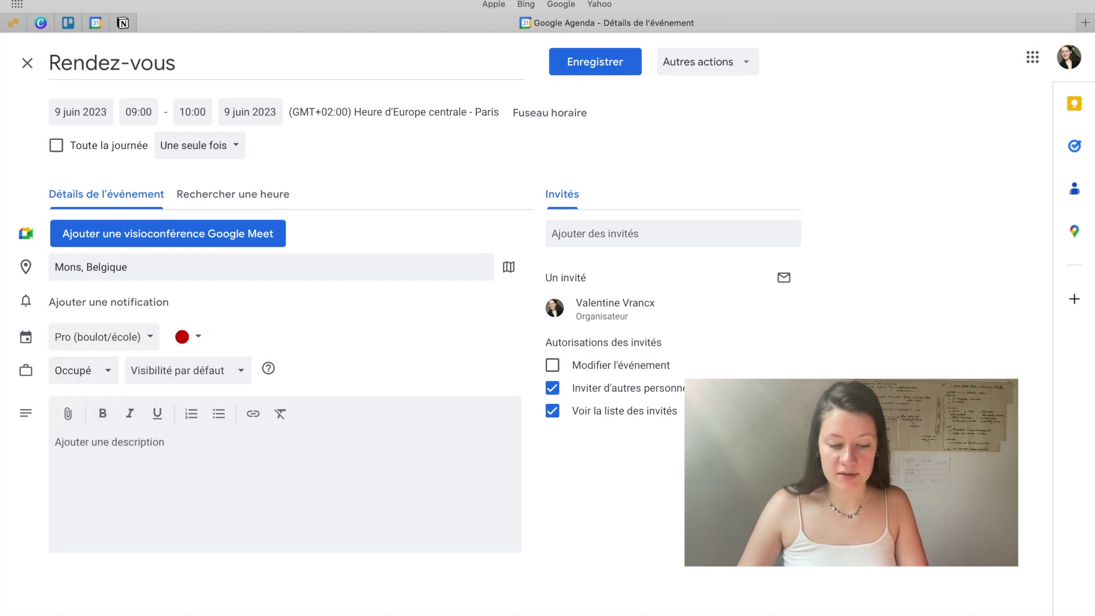
pyautogui.click(98, 337)
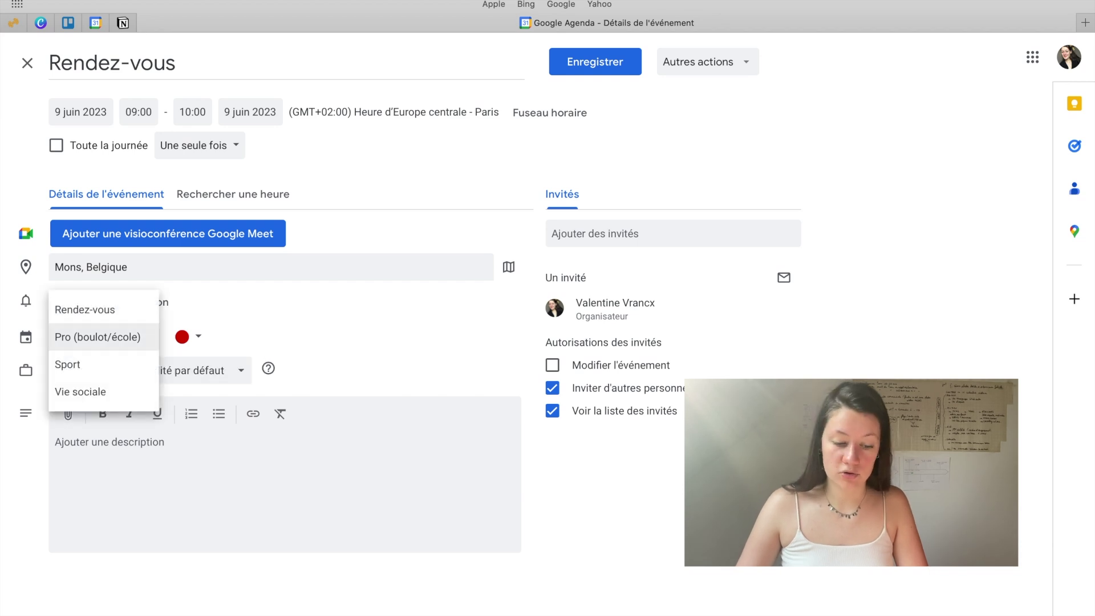
pyautogui.click(86, 309)
# - Check the availability and visibility options of the event, keeping "Occupé" and "Visibilité par défaut"
pyautogui.click(80, 404)
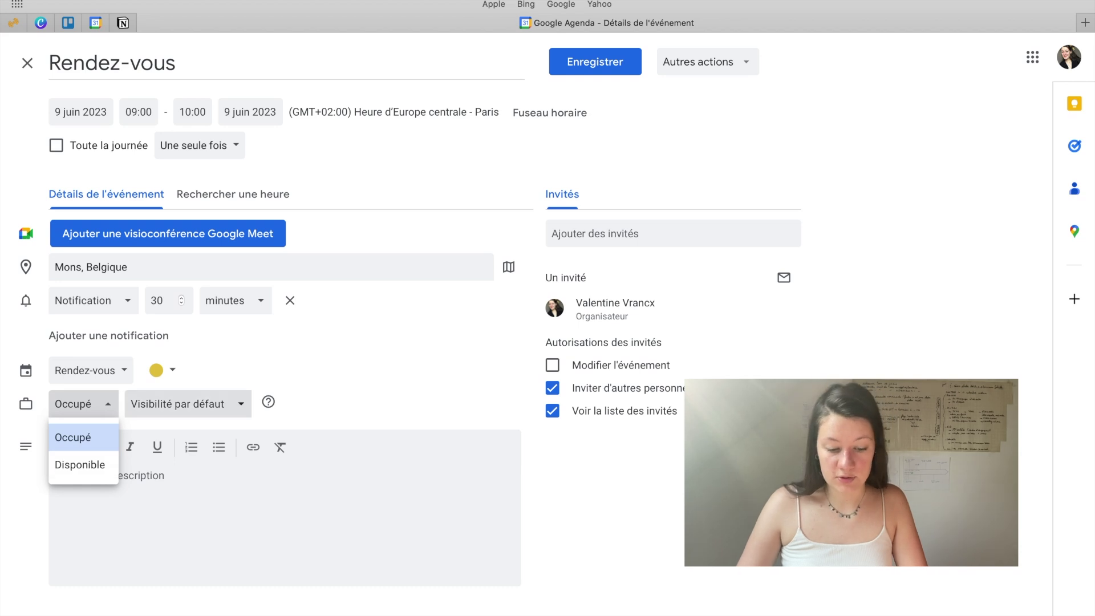
pyautogui.click(188, 404)
pyautogui.press('Escape')
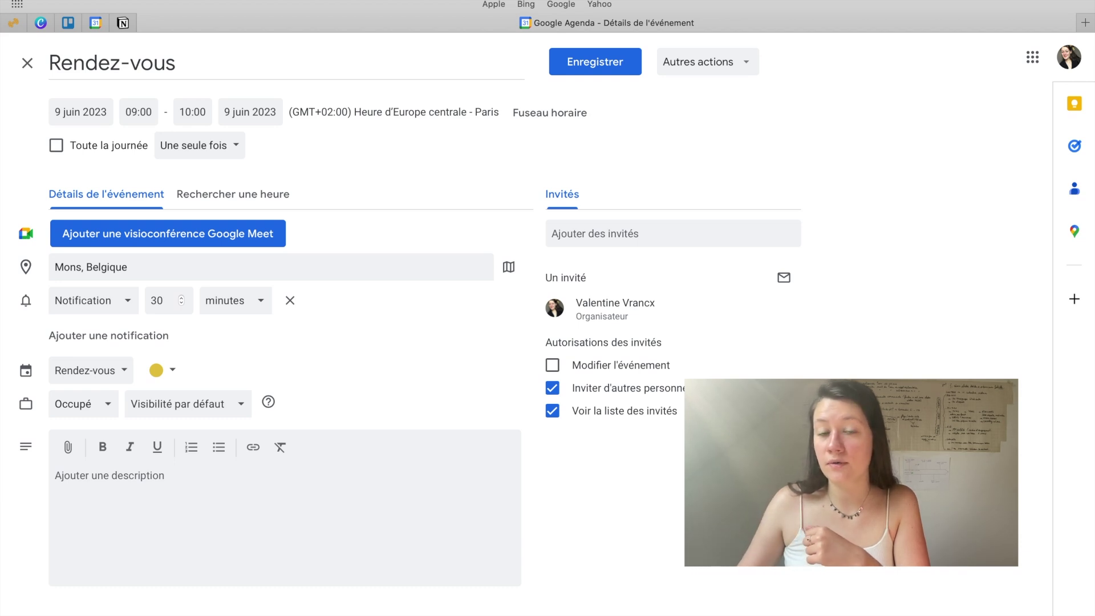
pyautogui.click(80, 404)
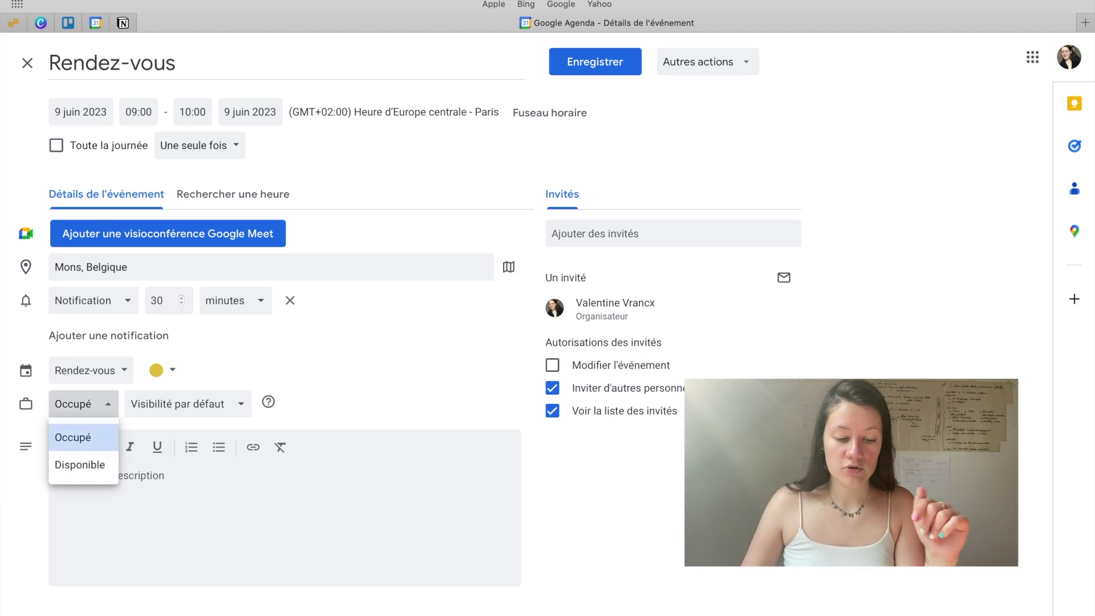
pyautogui.press('Escape')
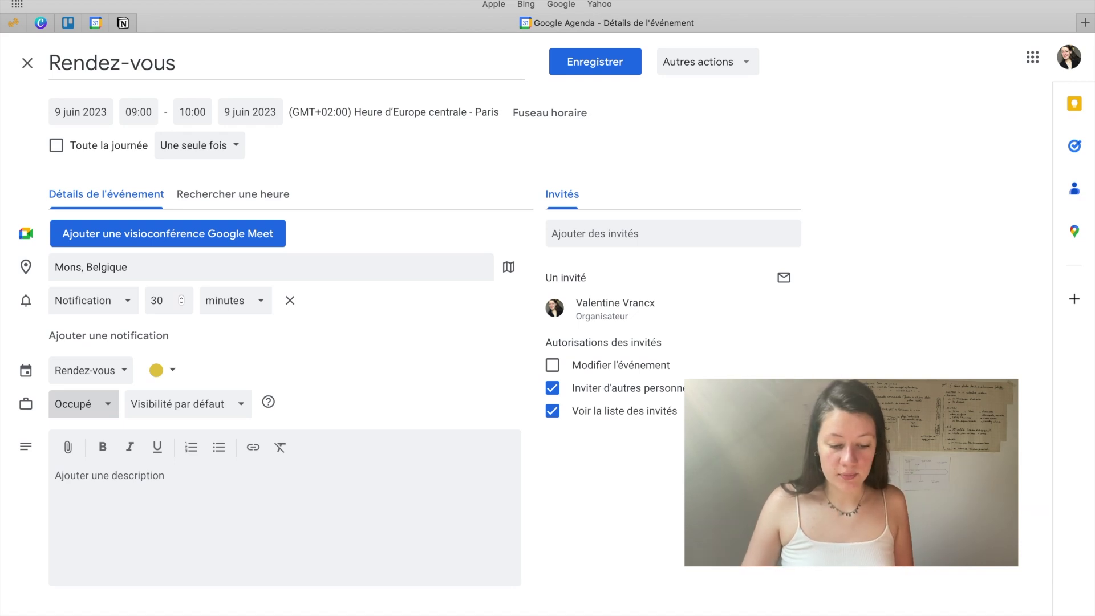
# - Enter "Rendez-vous professionnel avec la banque" as the event's description
pyautogui.click(55, 475)
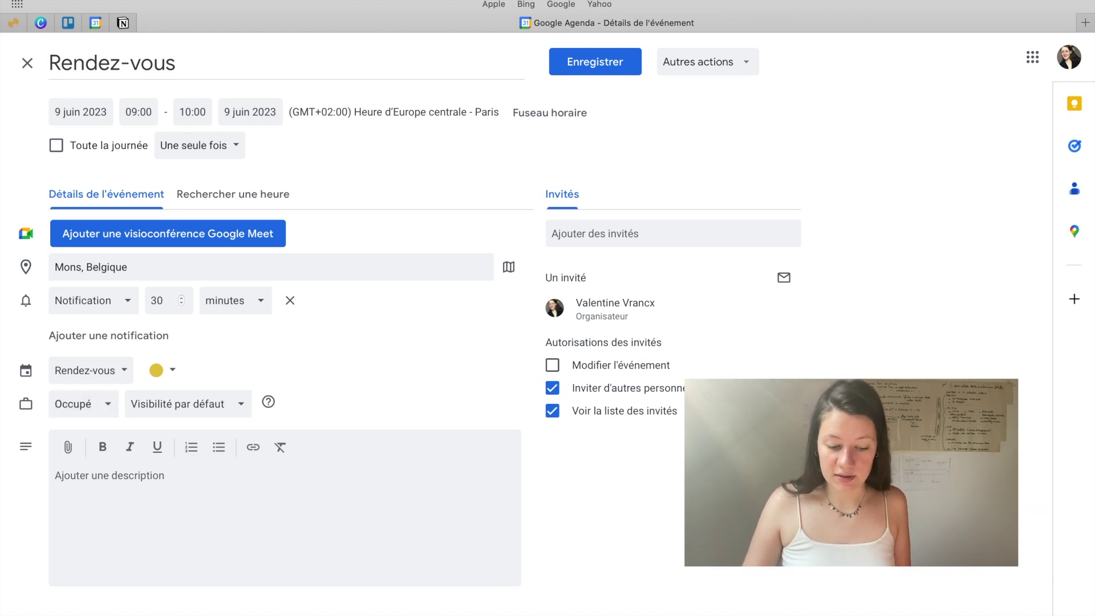
pyautogui.write('Rendez-vou')
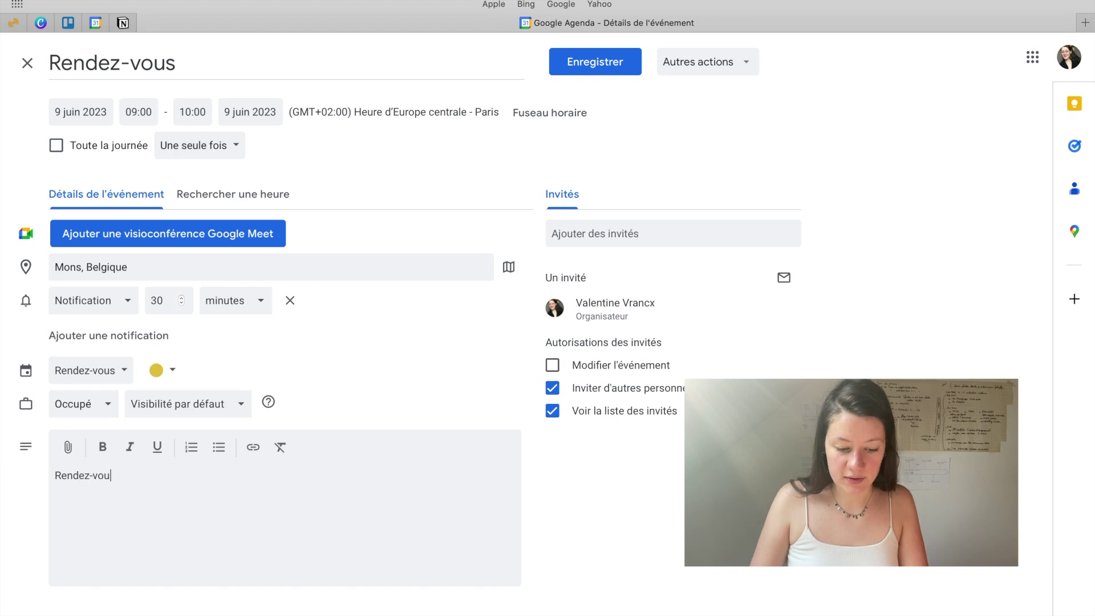
pyautogui.write('s professionnel avec')
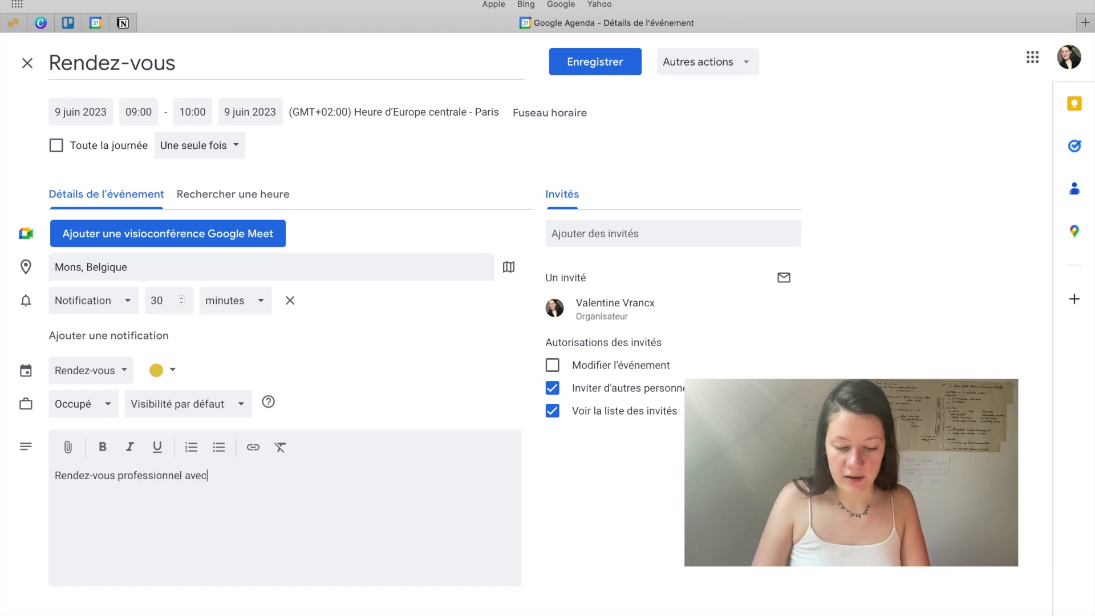
pyautogui.write(' la banque')
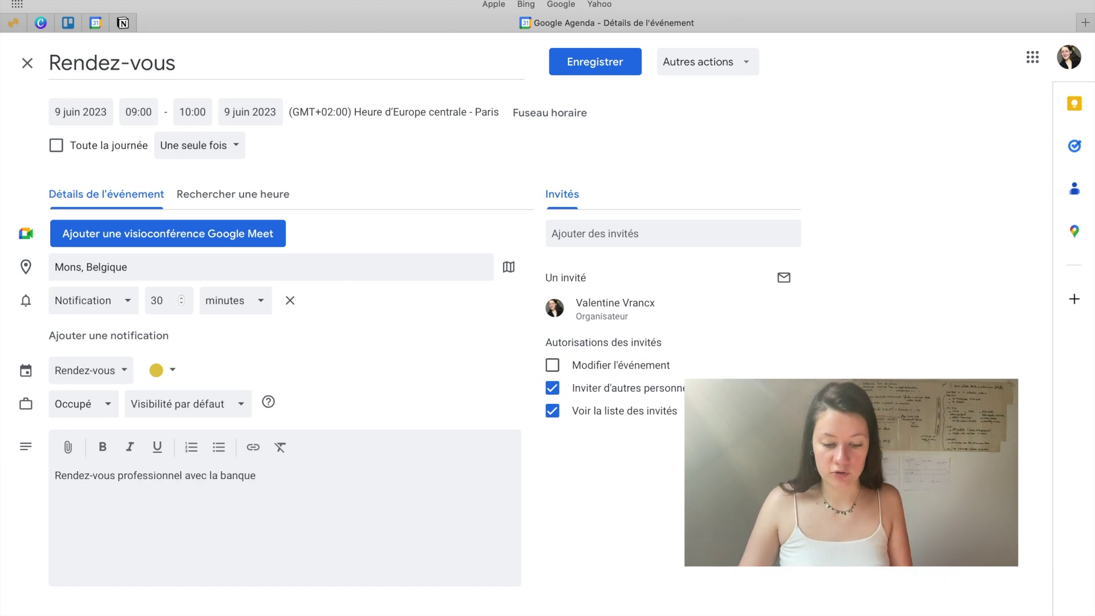
pyautogui.write('`')
pyautogui.press('BackSpace')
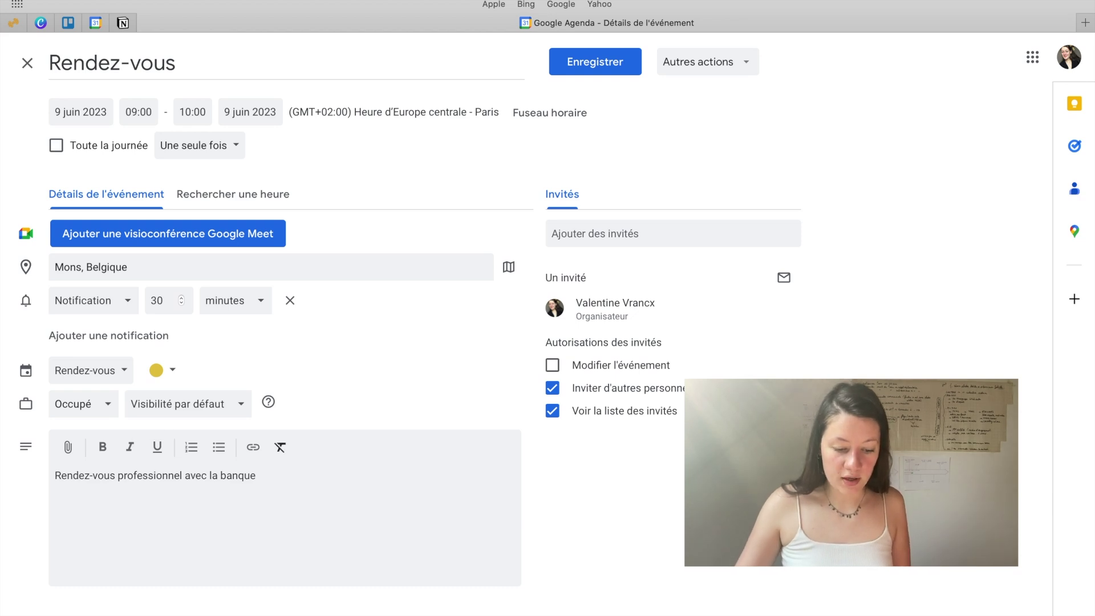
# - Look through the Google Drive attachment sources, including Suivis and Ordinateurs, without attaching a file to the description
pyautogui.click(68, 447)
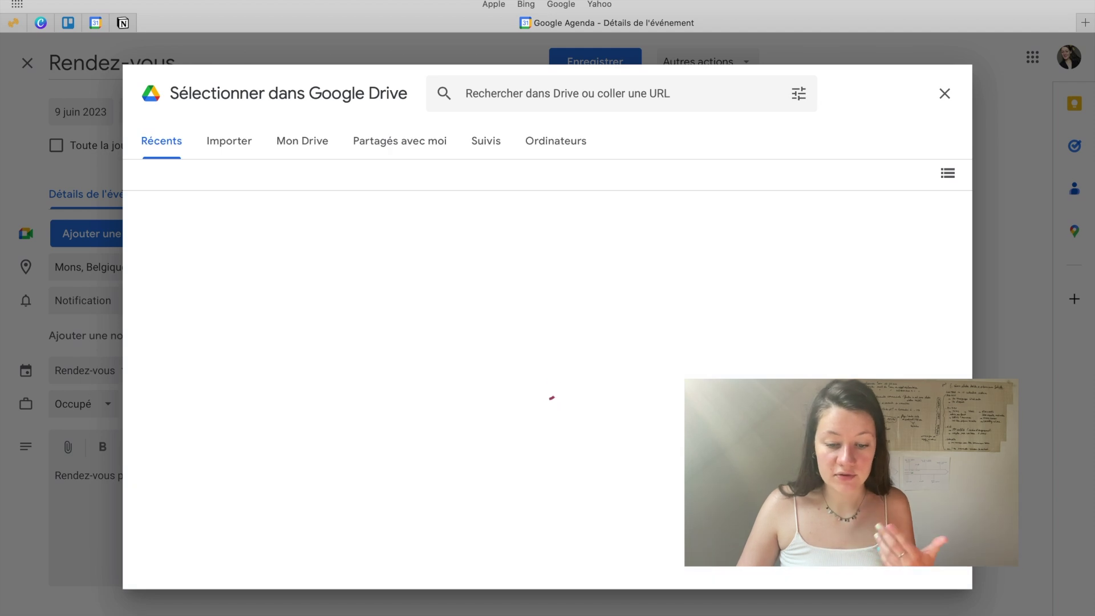
pyautogui.click(486, 141)
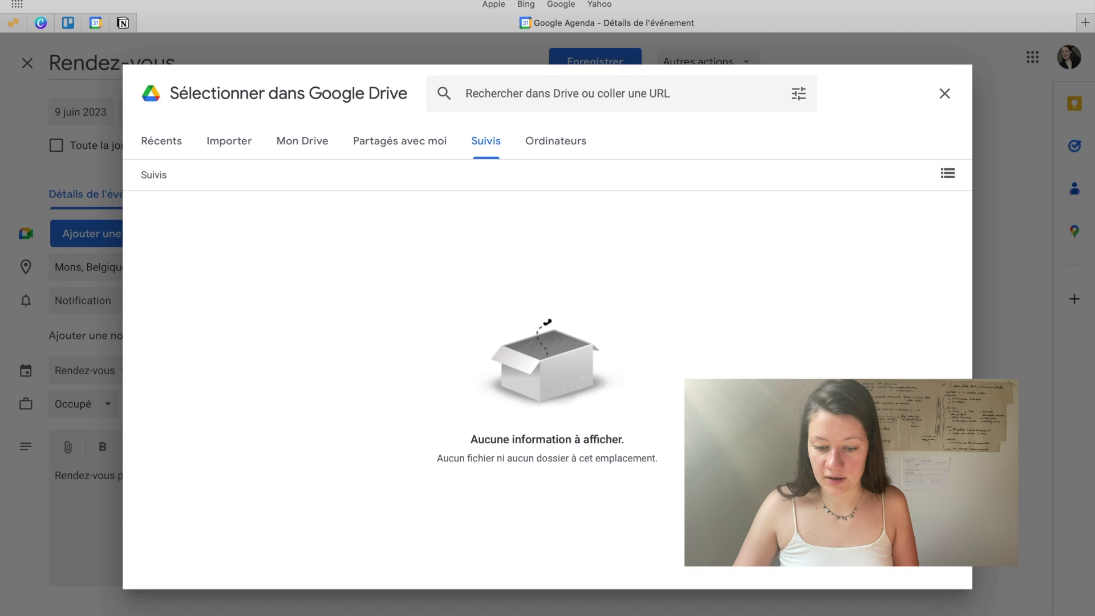
pyautogui.click(555, 141)
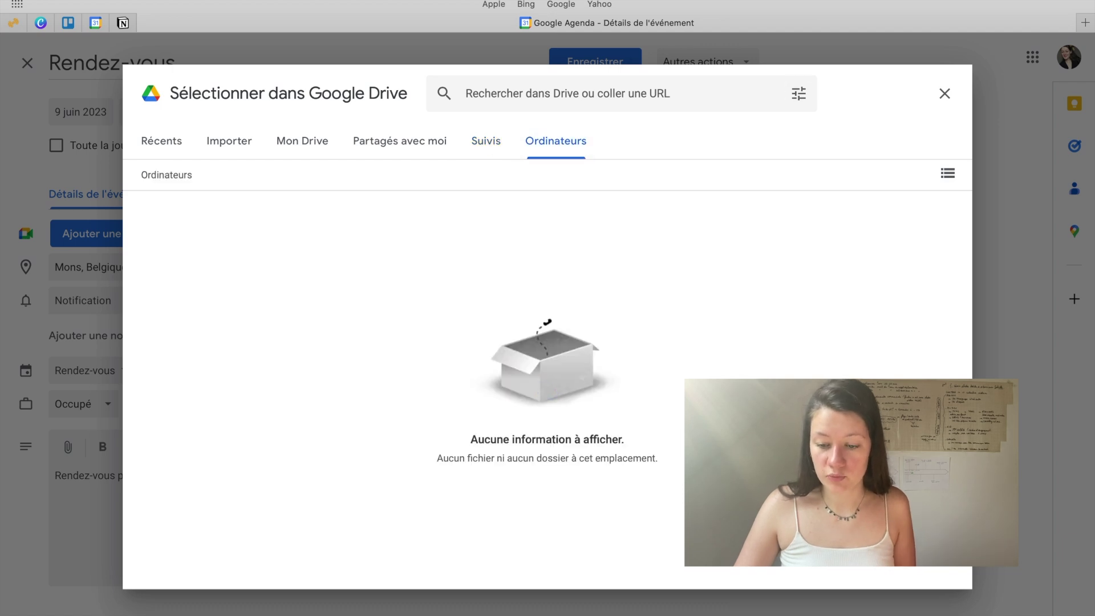
pyautogui.click(945, 93)
# - Make the word "banque" in the description bold, italic and underlined
pyautogui.moveTo(133, 476); pyautogui.dragTo(257, 475)
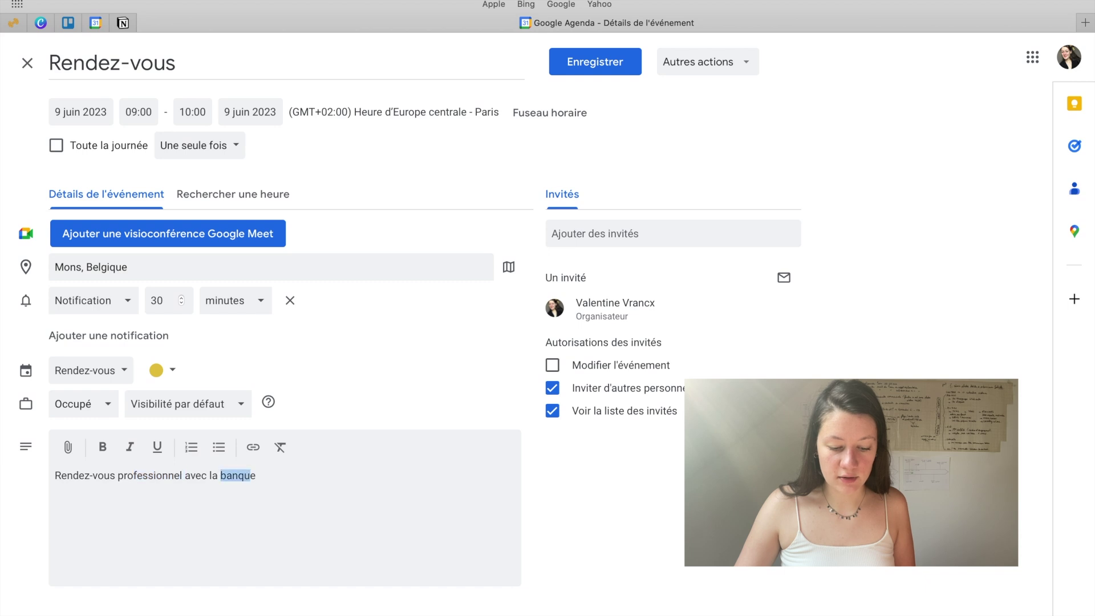
pyautogui.click(103, 447)
pyautogui.click(130, 447)
pyautogui.click(157, 447)
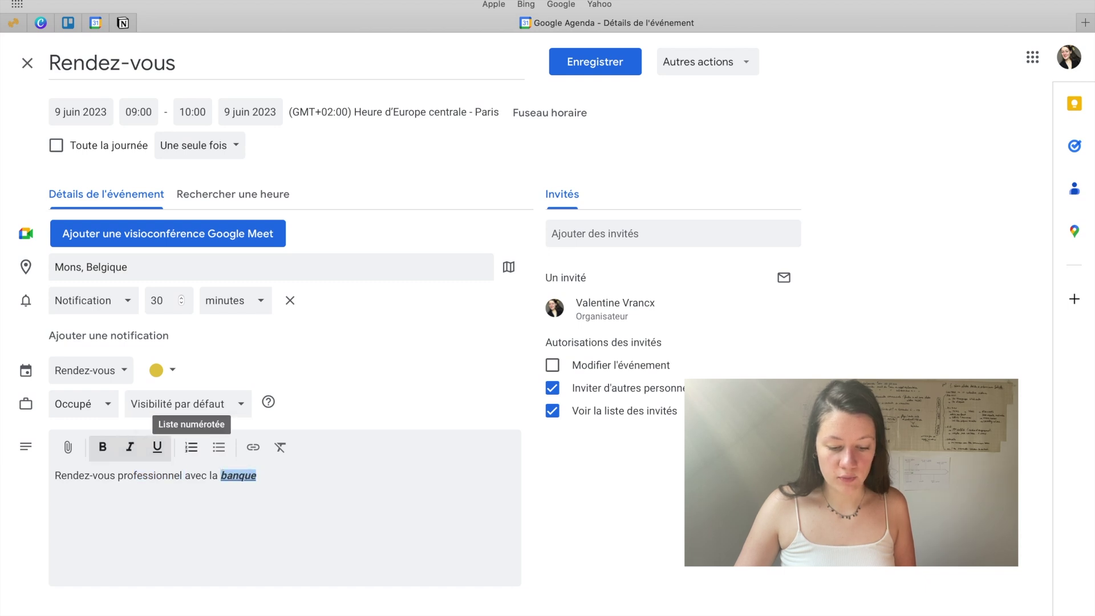
# - Try the numbered list on the description, switch it to a bulleted list and remove the text formatting
pyautogui.click(191, 447)
pyautogui.click(191, 447)
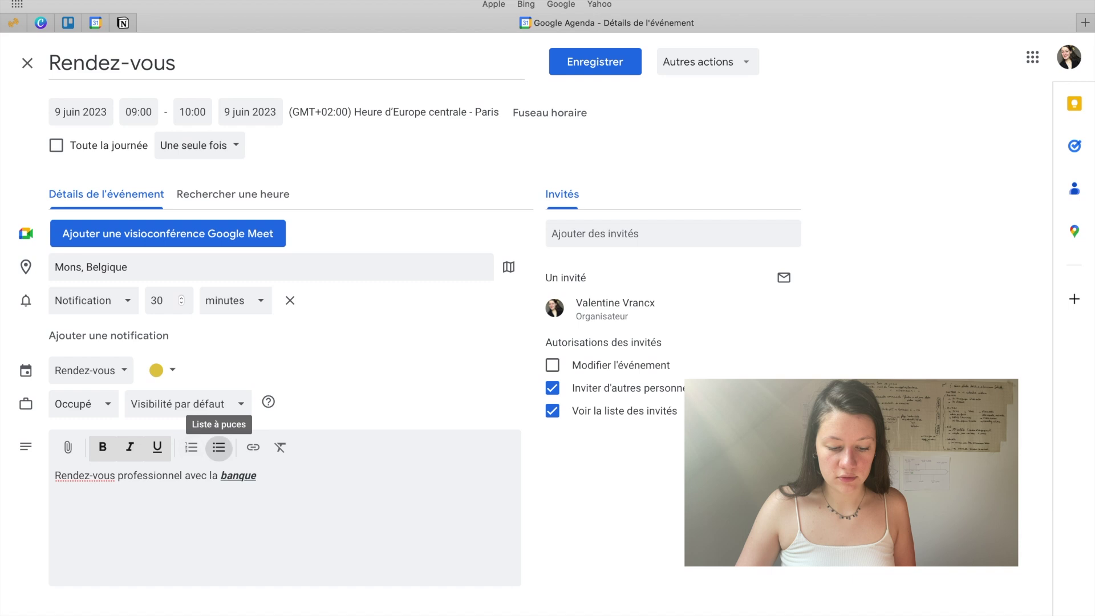
pyautogui.click(219, 448)
pyautogui.click(281, 447)
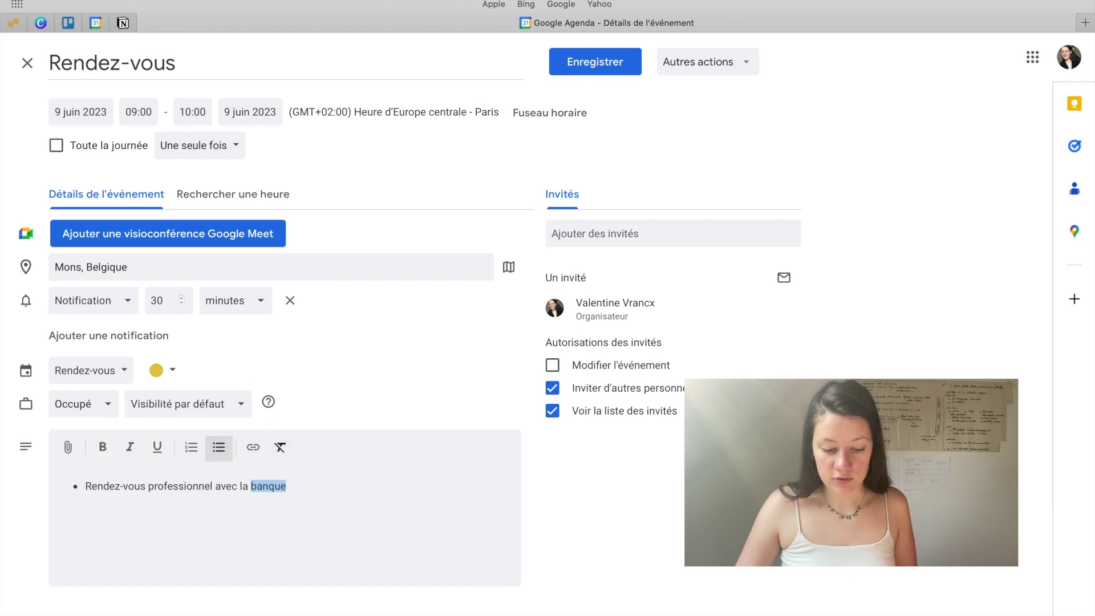
# - Delete all the text and the bullet from the event's description
pyautogui.click(287, 486)
pyautogui.press('BackSpace')
pyautogui.press('BackSpace')
pyautogui.press('BackSpace')
pyautogui.press('BackSpace')
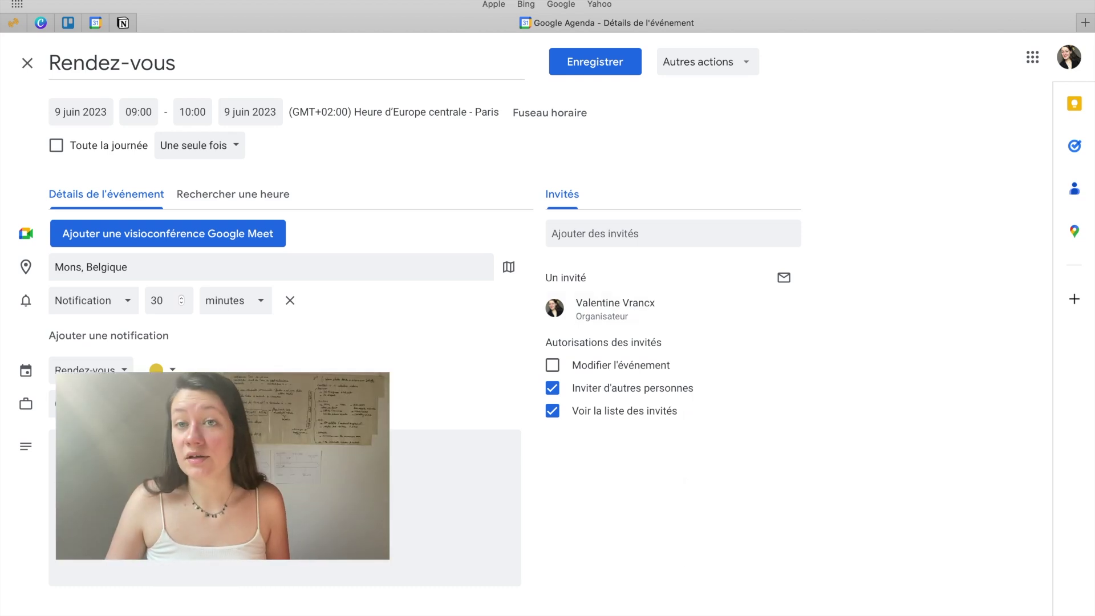
# - Turn off every guest permission (modify the event, invite others, see the guest list) and save the event
pyautogui.click(584, 234)
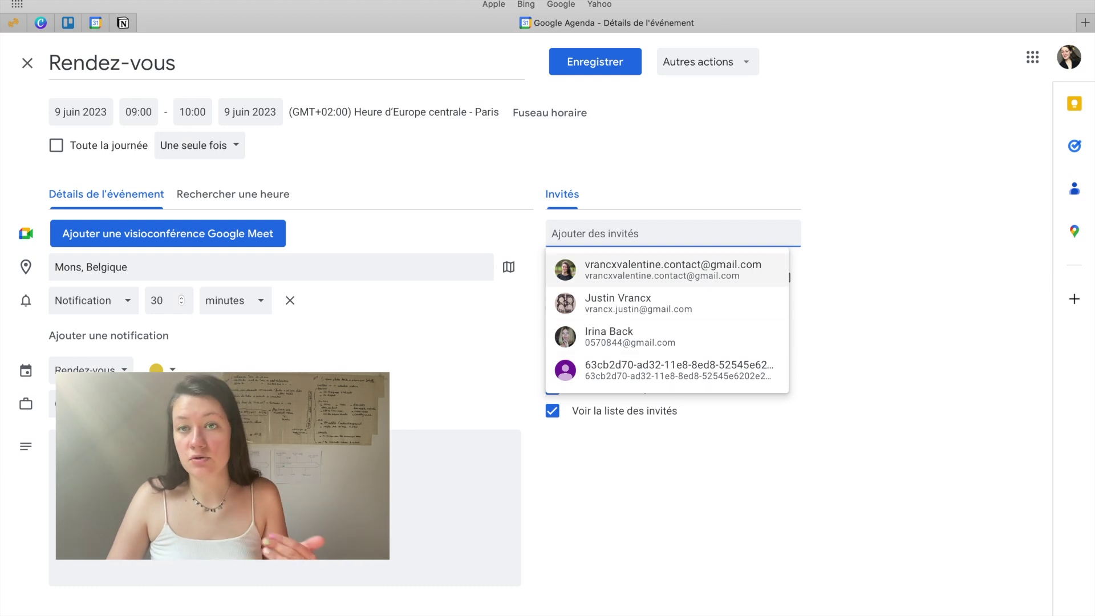
pyautogui.press('Escape')
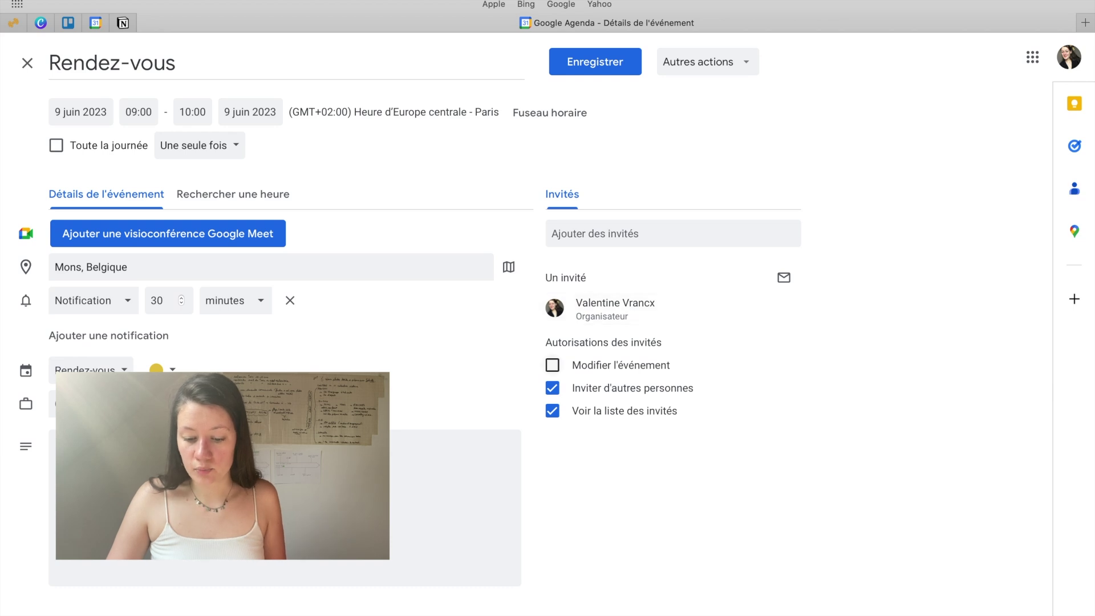
pyautogui.click(552, 366)
pyautogui.click(552, 365)
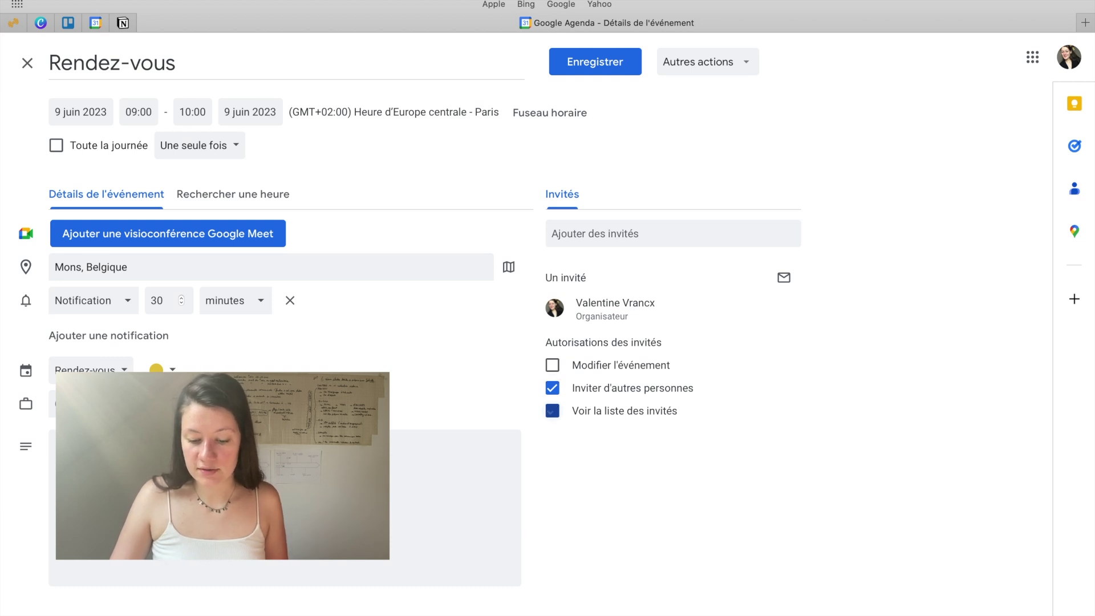
pyautogui.click(552, 411)
pyautogui.click(552, 366)
pyautogui.click(552, 365)
pyautogui.click(552, 388)
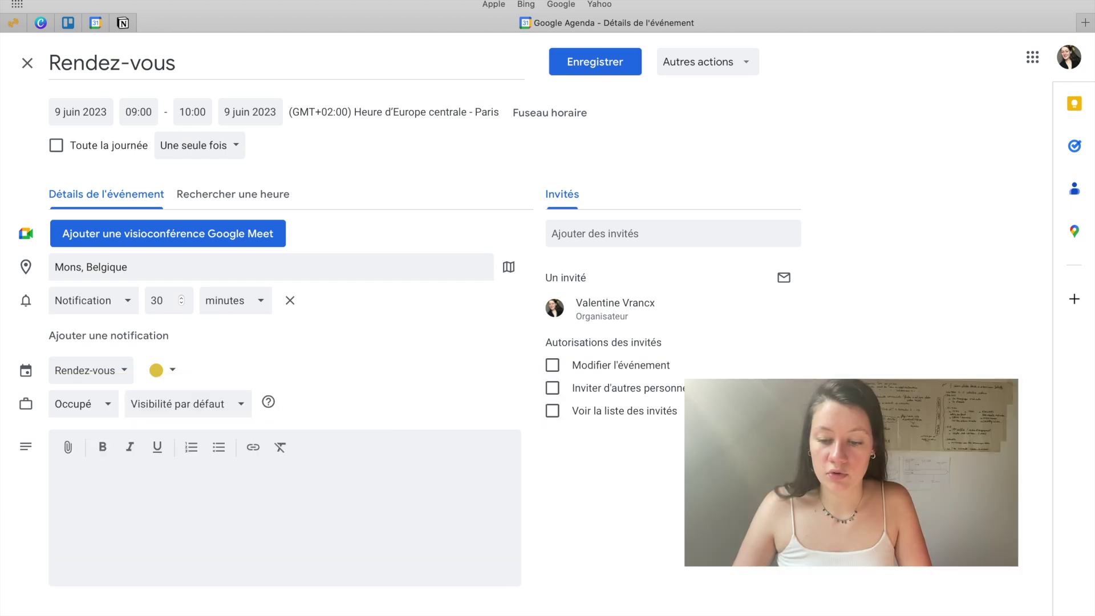
pyautogui.click(707, 62)
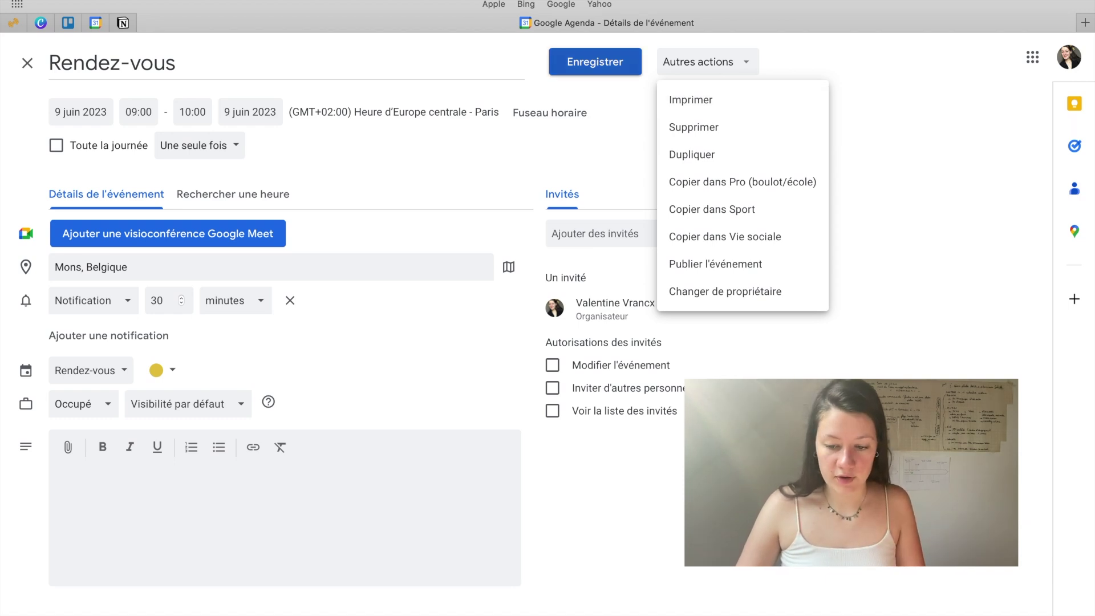
pyautogui.click(595, 62)
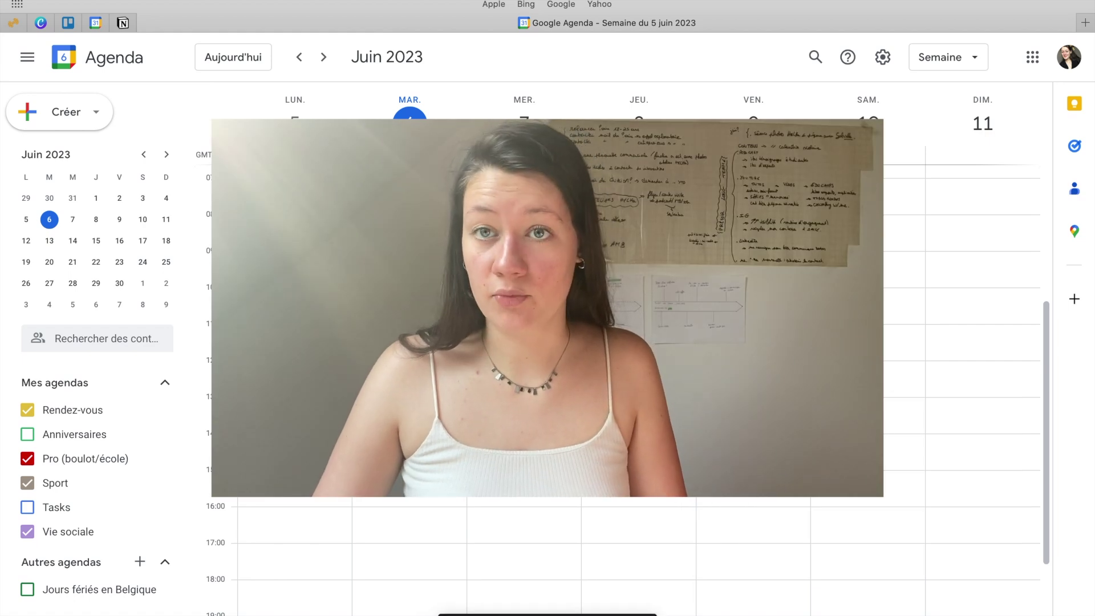
# - Change the Friday 9 June "Rendez-vous" event's start to 09:30 and save, and move it in the week view to Sunday 11 June at 10:00
pyautogui.click(748, 269)
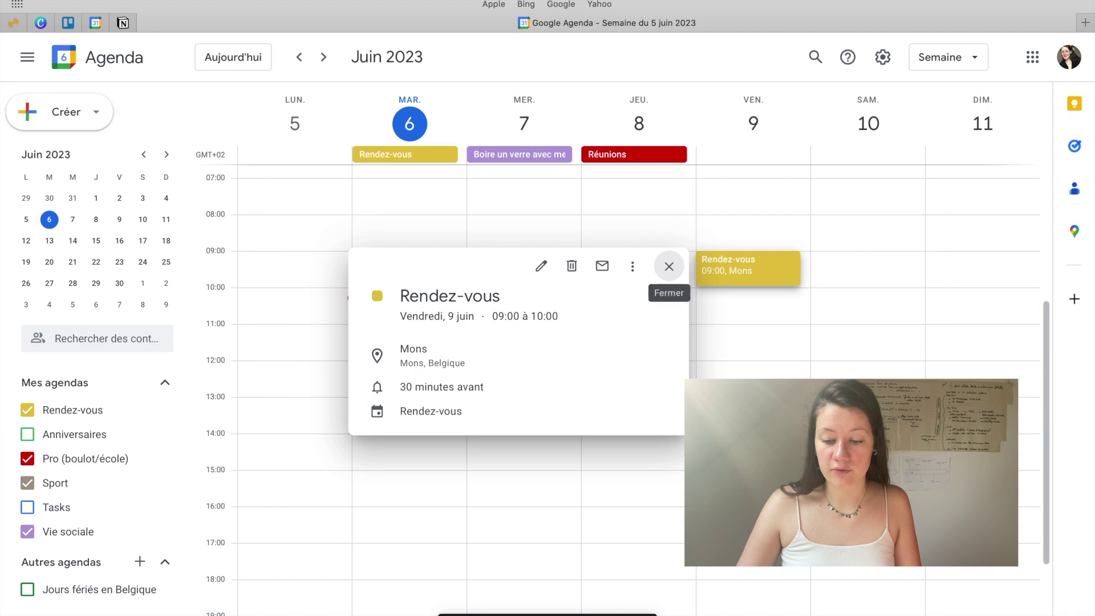
pyautogui.click(541, 266)
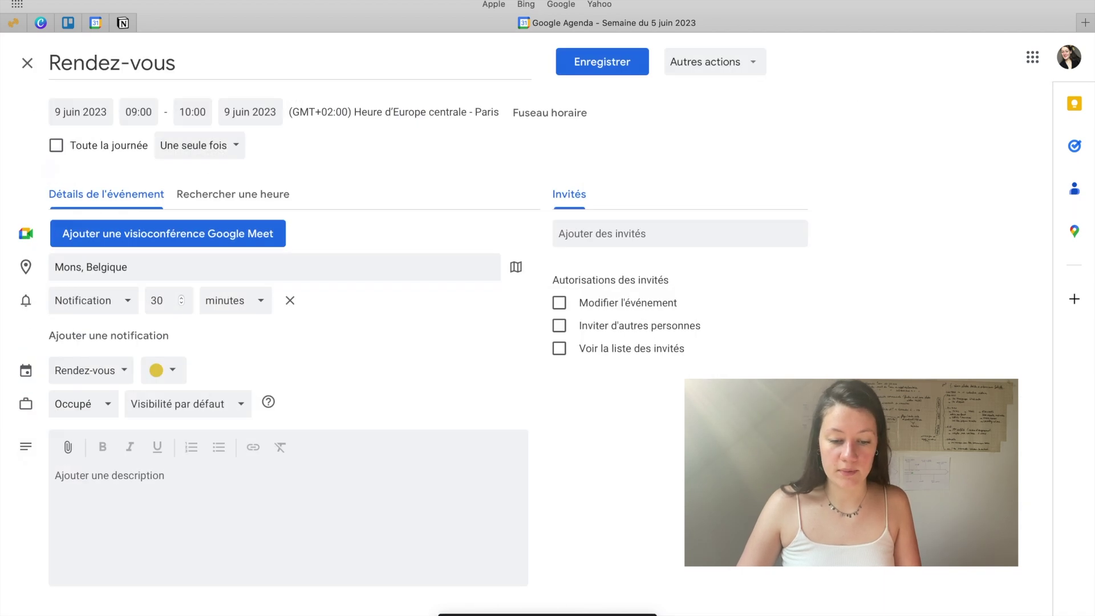
pyautogui.click(139, 111)
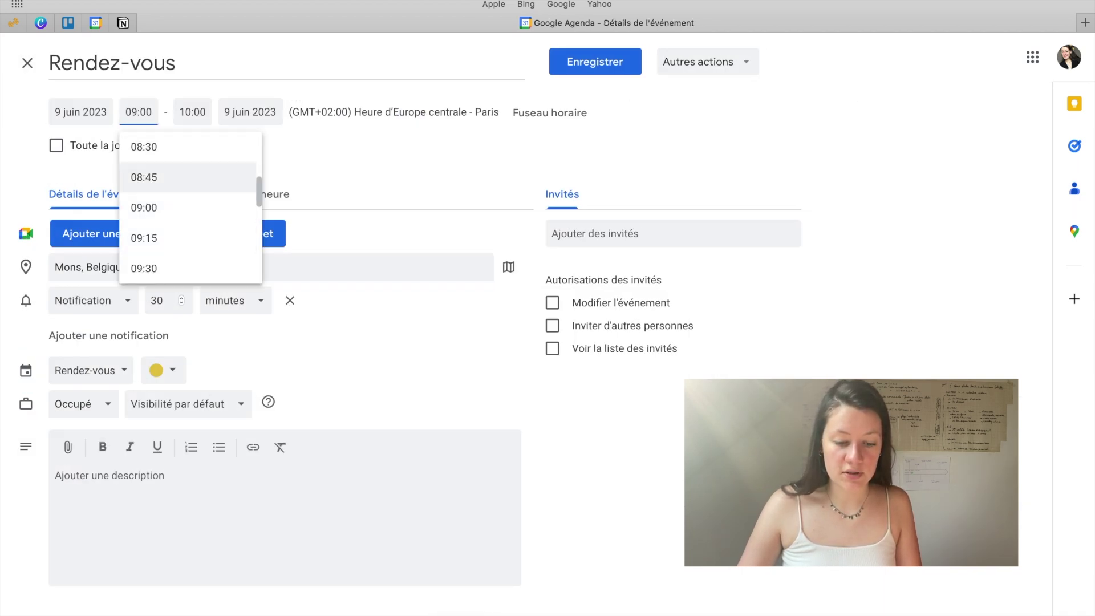
pyautogui.press('Return')
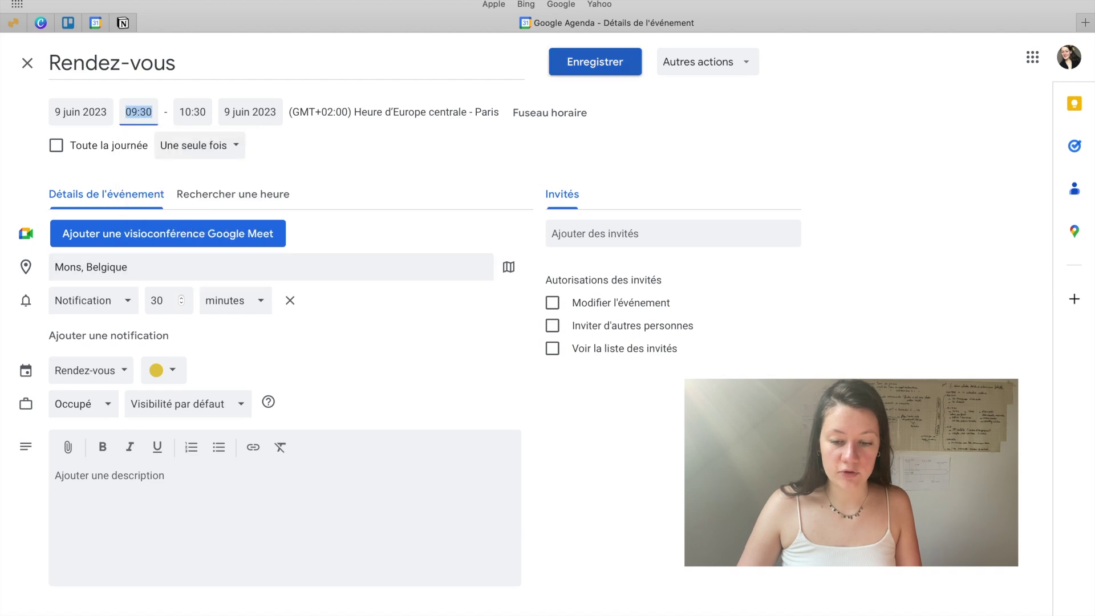
pyautogui.press('super+s')
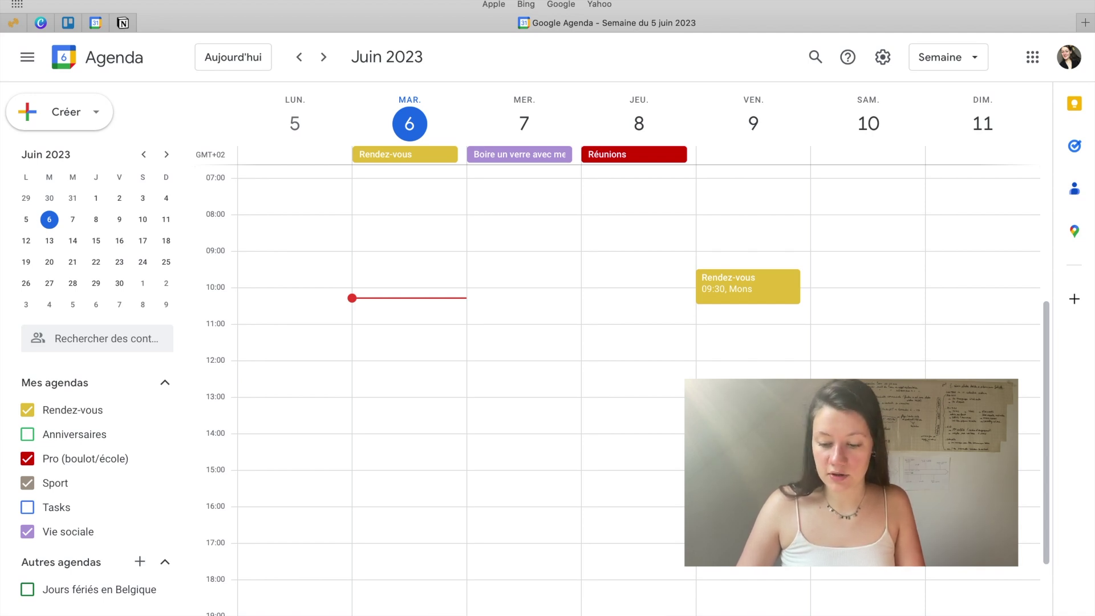
pyautogui.moveTo(753, 287); pyautogui.dragTo(983, 305)
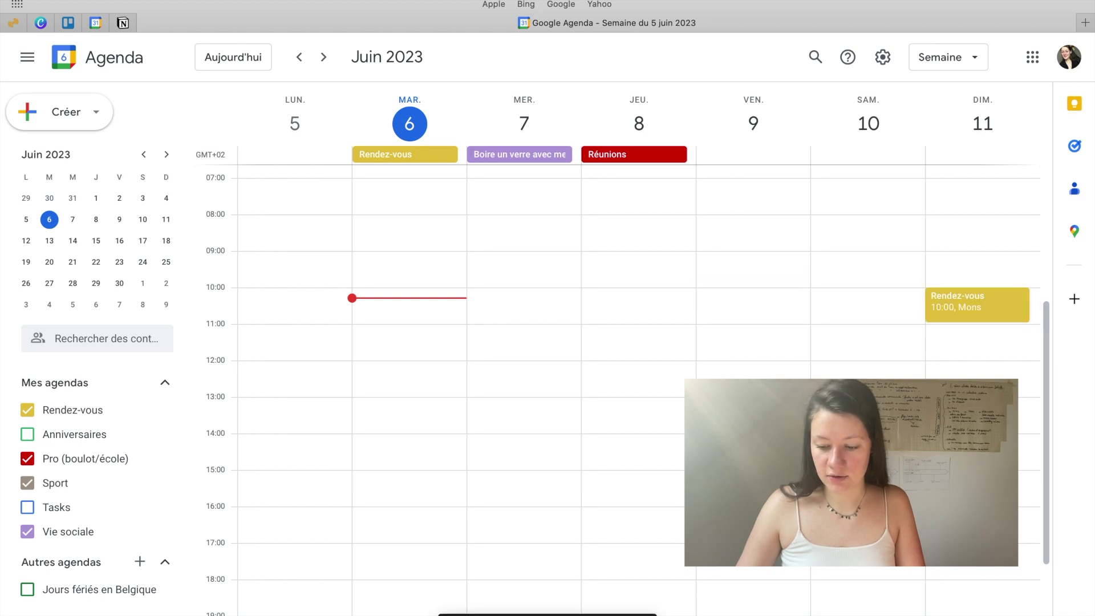